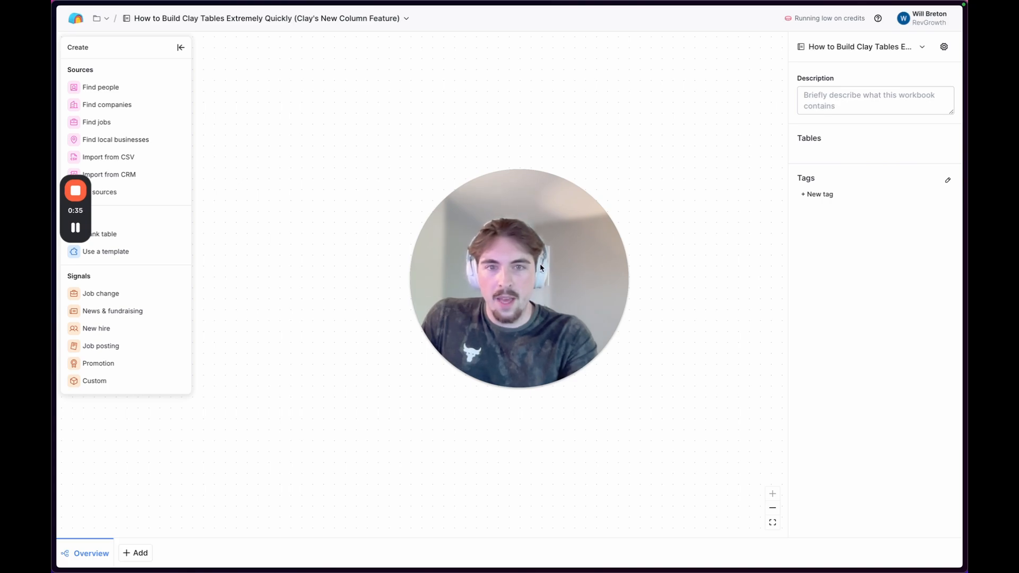
{"action": "left_click", "coordinate": [504, 387]}
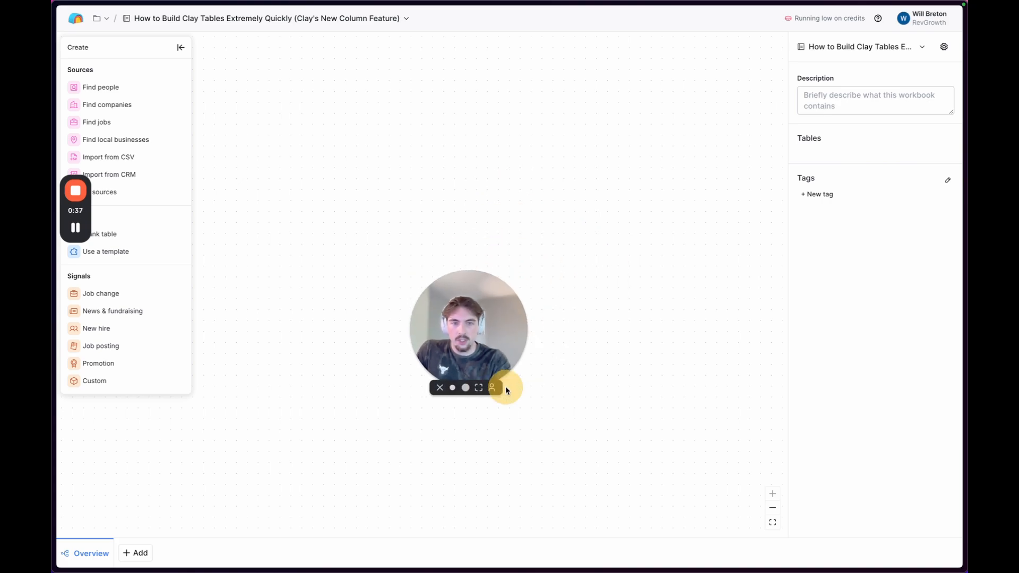
{"action": "left_click_drag", "start_coordinate": [472, 345], "coordinate": [139, 479]}
{"action": "left_click_drag", "start_coordinate": [84, 215], "coordinate": [949, 269]}
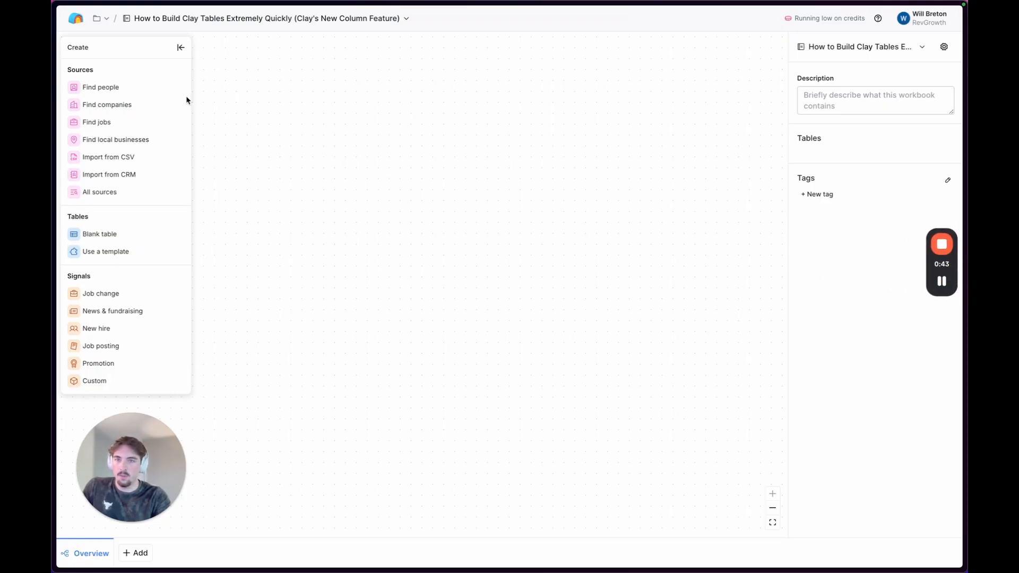
Step: Start a new people search and open its job title criteria
{"action": "left_click", "coordinate": [112, 88]}
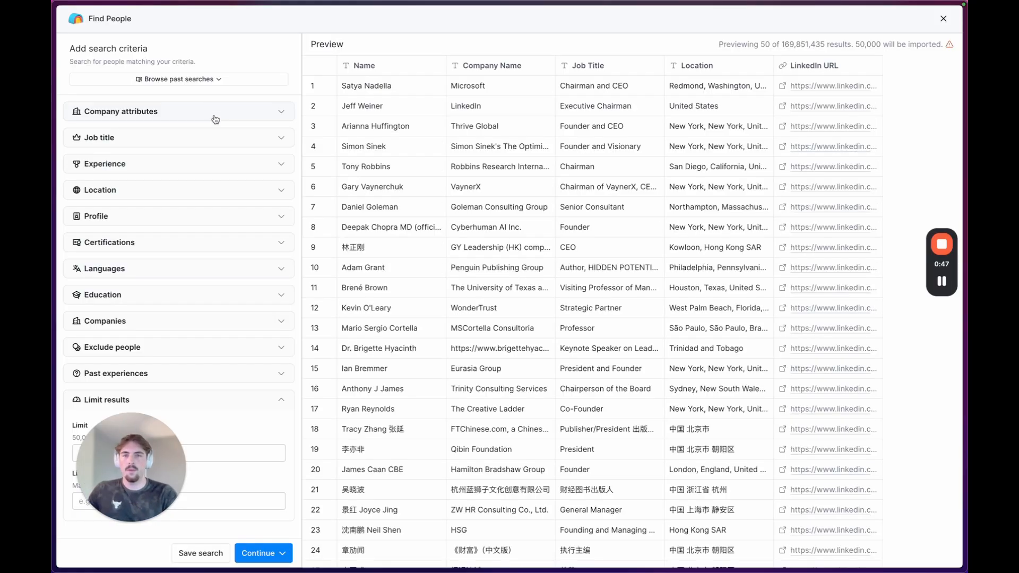
{"action": "left_click", "coordinate": [198, 138]}
{"action": "left_click", "coordinate": [150, 179]}
{"action": "type", "text": "Founder"}
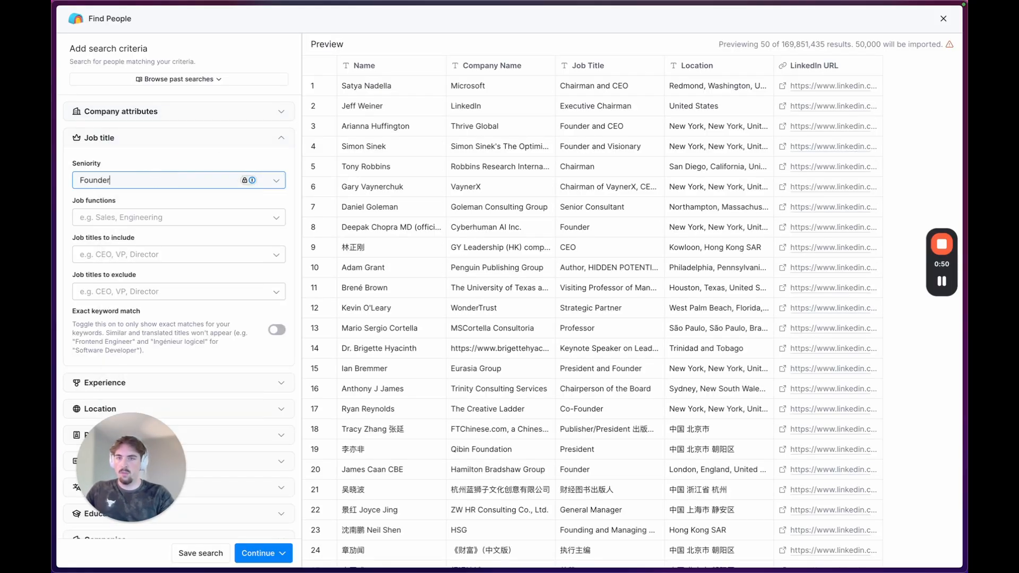
{"action": "key", "text": "Escape"}
{"action": "left_click_drag", "start_coordinate": [113, 416], "coordinate": [489, 280]}
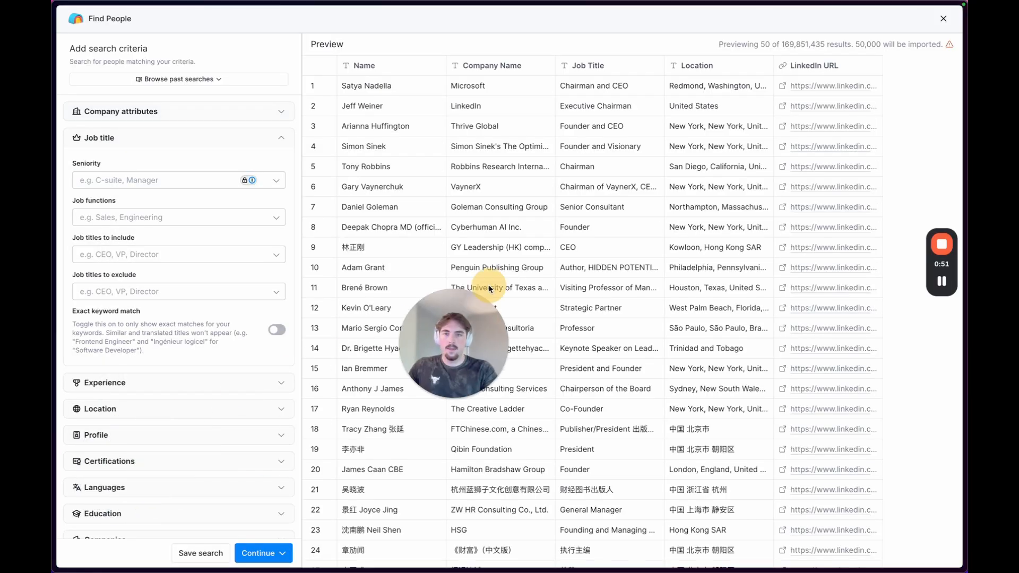
Step: Set the seniority filter to Owner and add Founder to the job titles to include
{"action": "left_click", "coordinate": [131, 182]}
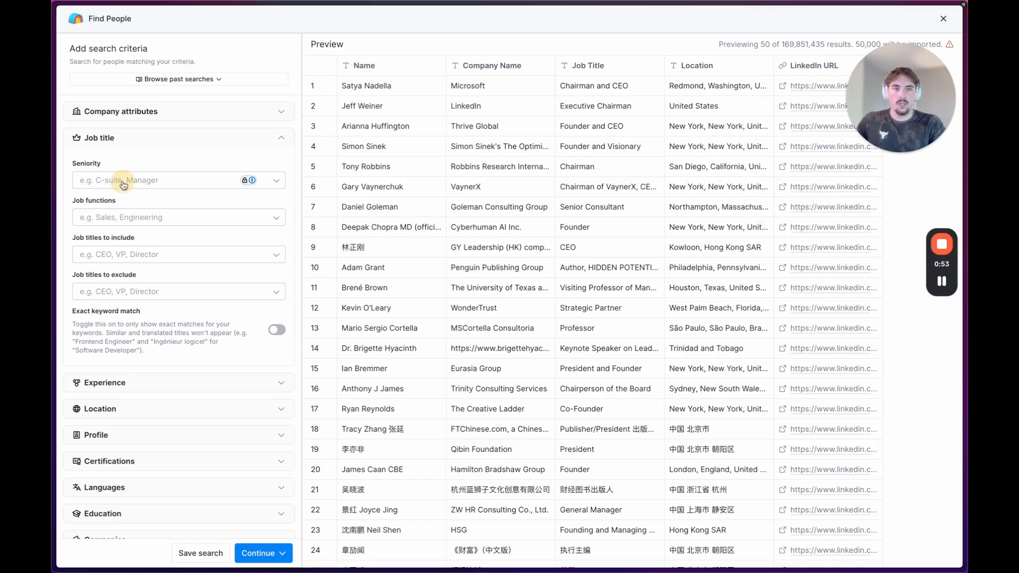
{"action": "left_click", "coordinate": [144, 168]}
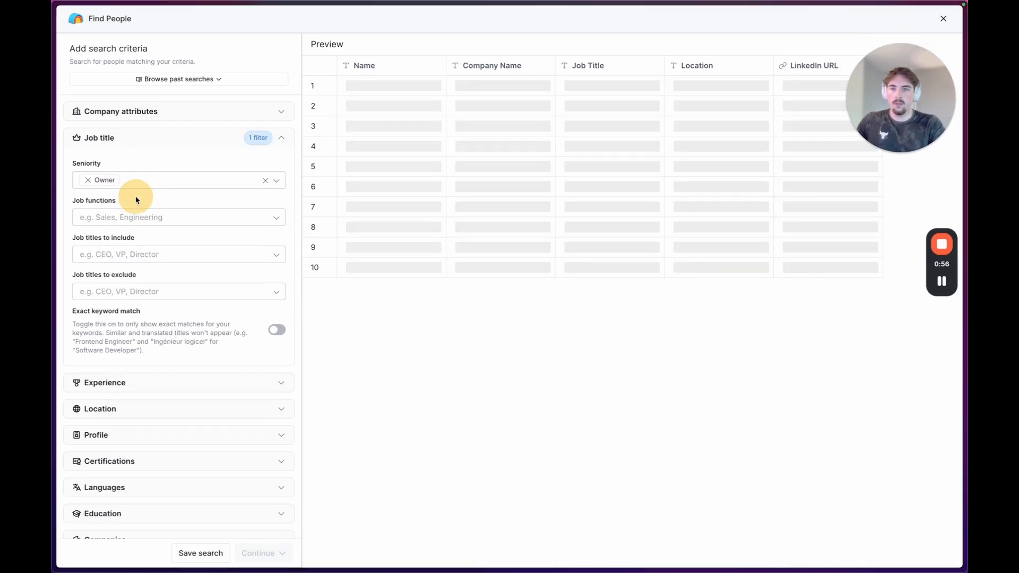
{"action": "left_click", "coordinate": [121, 255]}
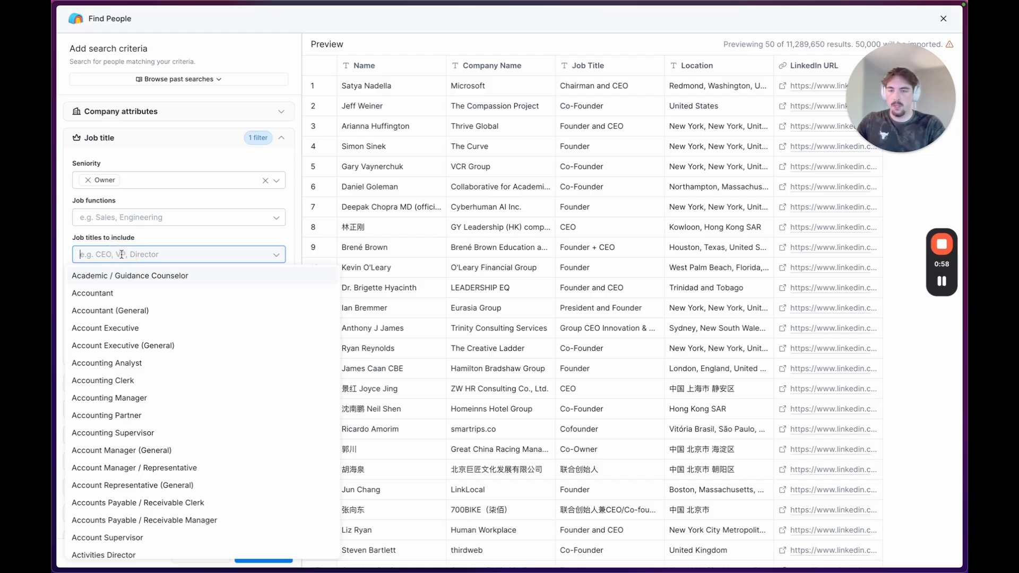
{"action": "type", "text": "Founder"}
{"action": "left_click", "coordinate": [106, 275]}
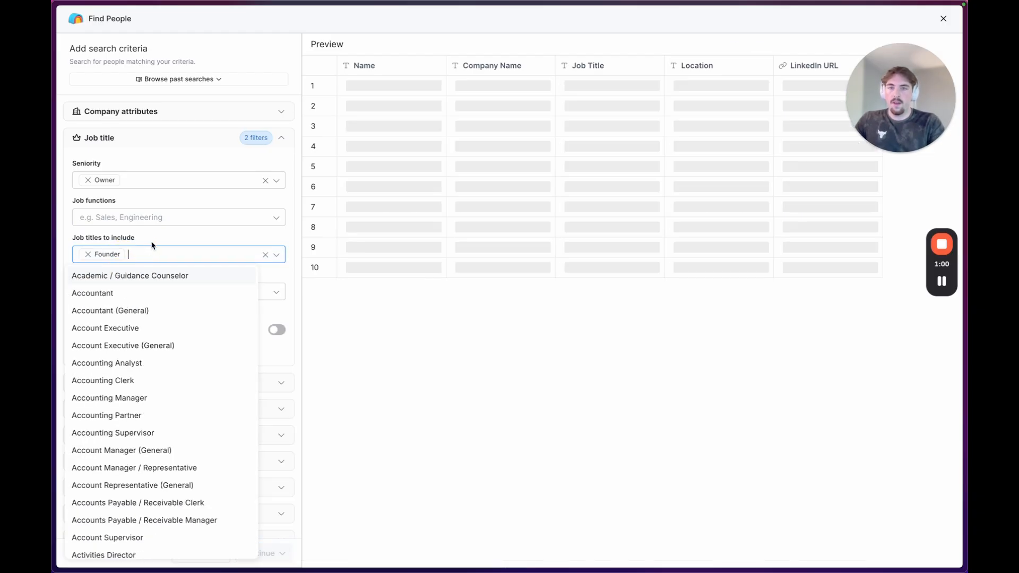
Step: In the company attributes, include the Airlines and Aviation industry
{"action": "left_click", "coordinate": [127, 110]}
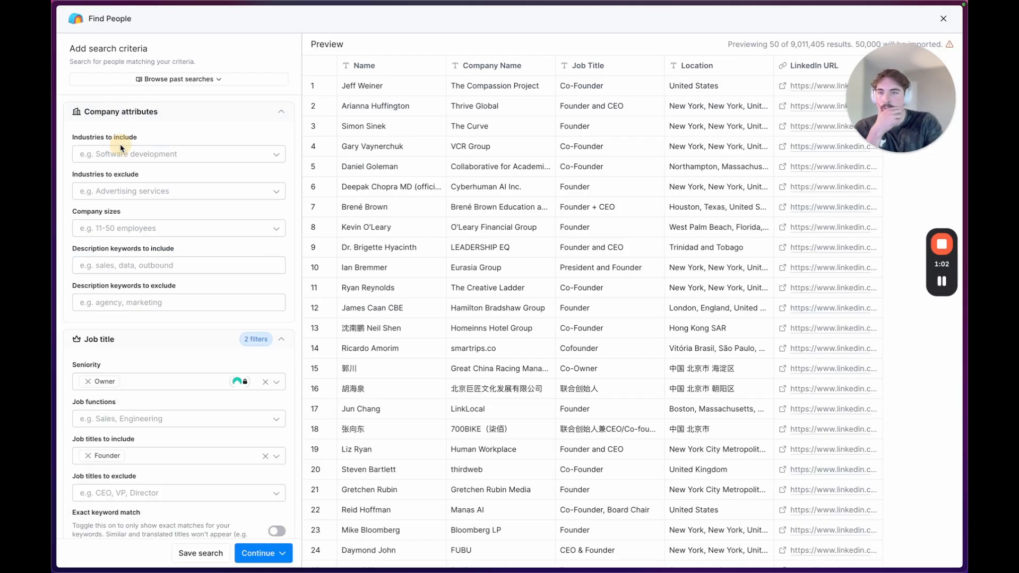
{"action": "left_click", "coordinate": [139, 157]}
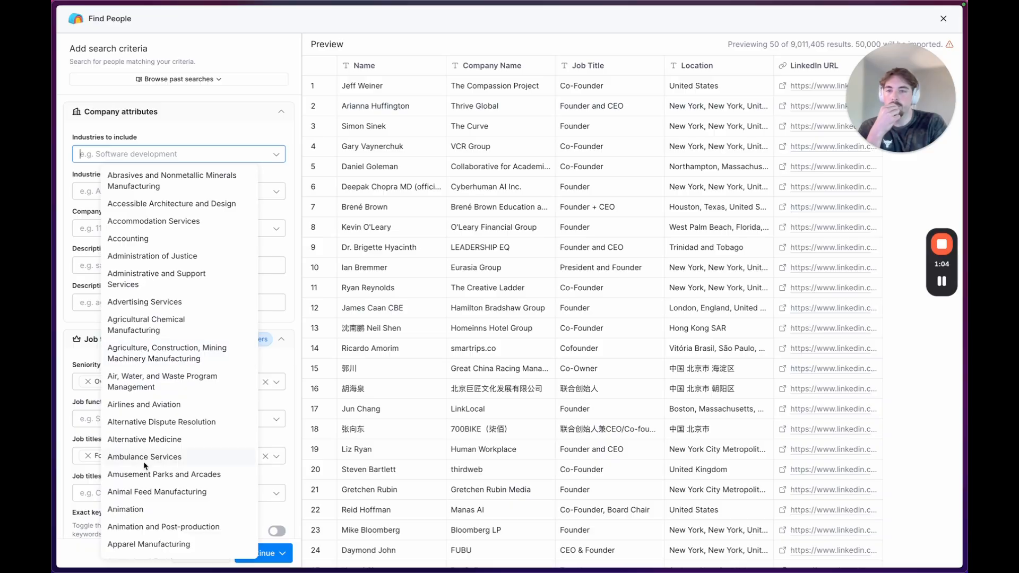
{"action": "left_click", "coordinate": [144, 405]}
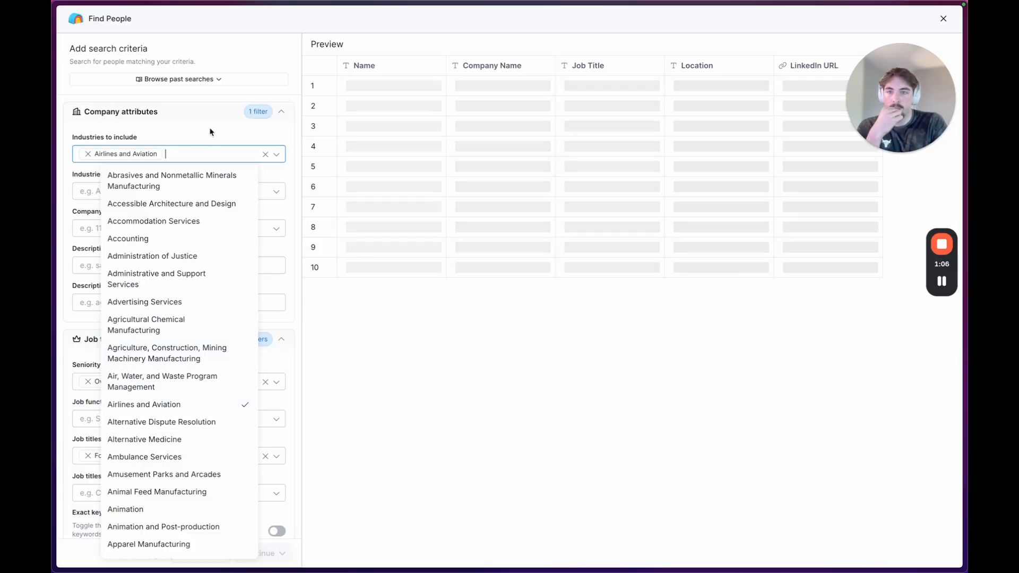
{"action": "left_click", "coordinate": [202, 246]}
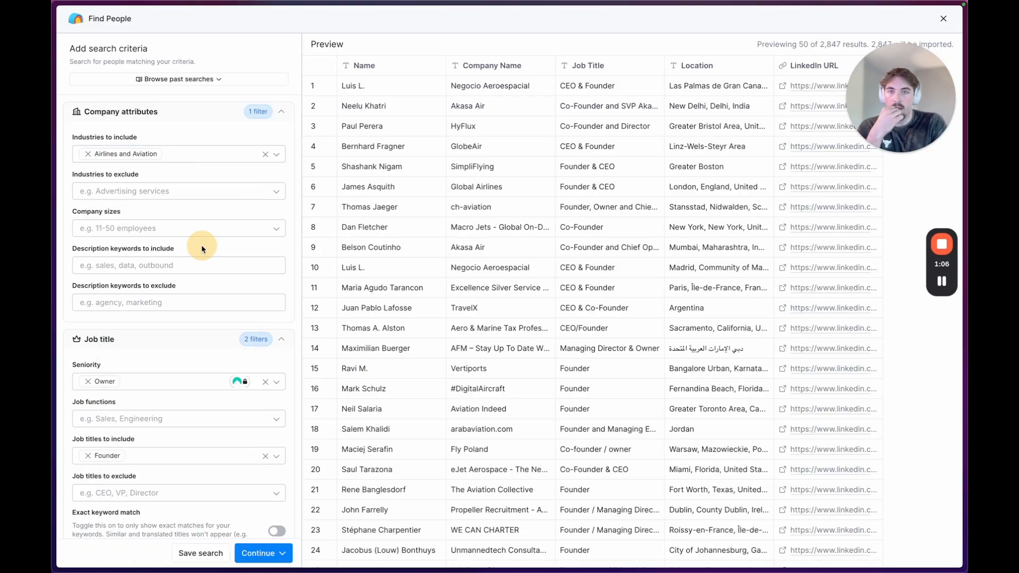
Step: Restrict the company sizes to 2-10 employees and 11-50 employees
{"action": "left_click", "coordinate": [168, 230]}
{"action": "left_click", "coordinate": [161, 266]}
{"action": "left_click", "coordinate": [160, 285]}
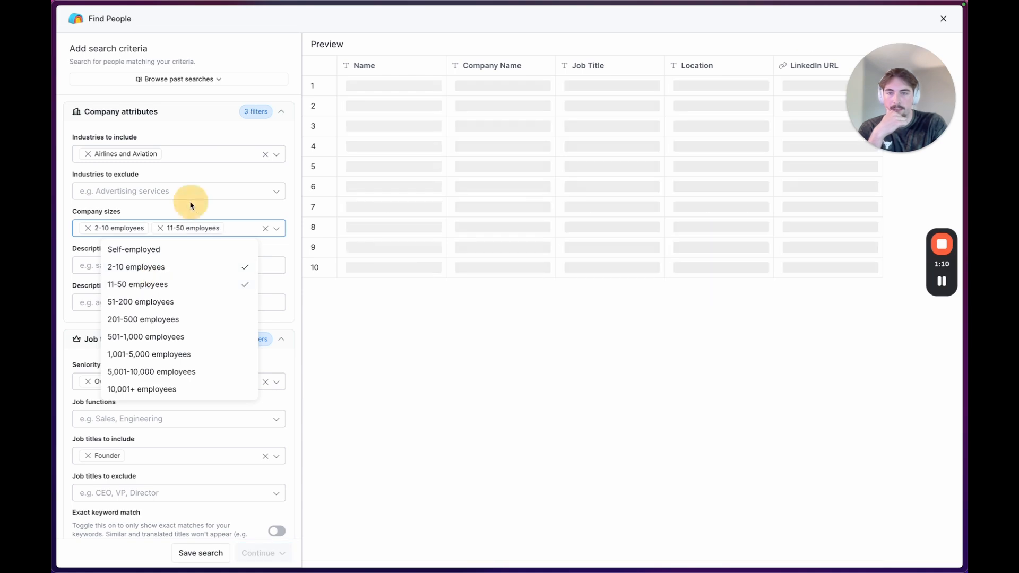
{"action": "left_click", "coordinate": [192, 205]}
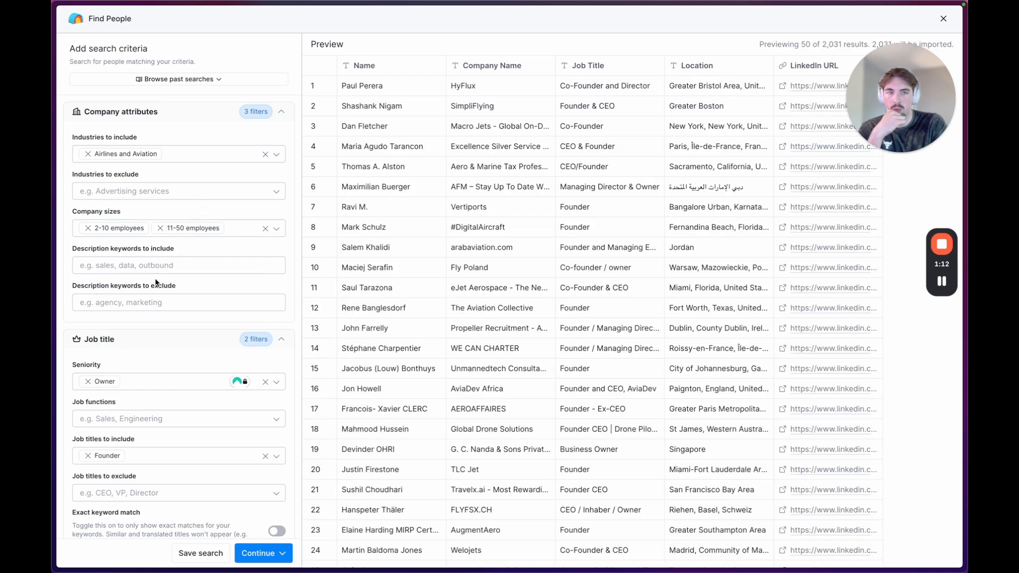
Step: Limit the people search to 50 records
{"action": "scroll", "coordinate": [154, 283], "scroll_direction": "down", "scroll_amount": 7}
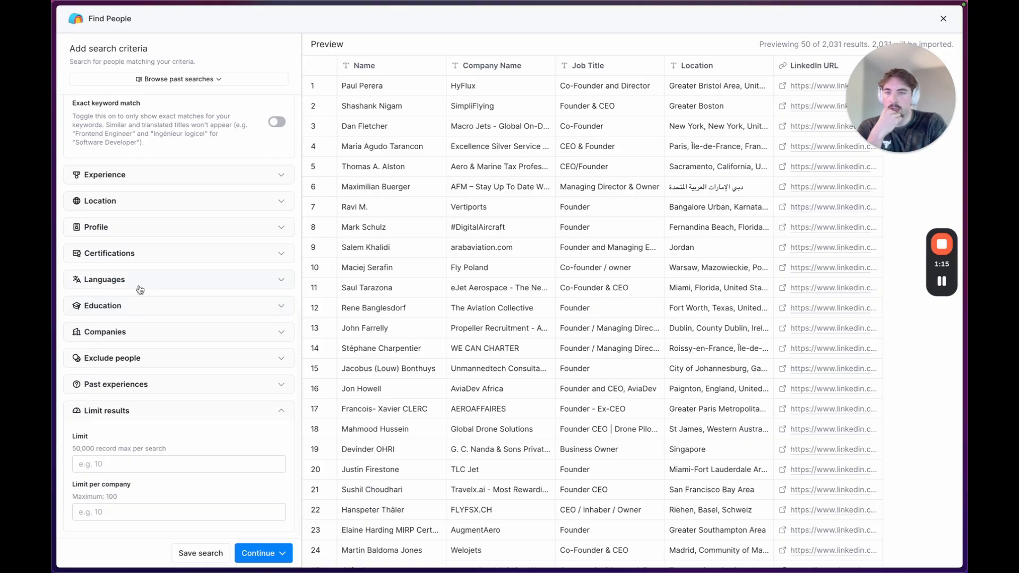
{"action": "scroll", "coordinate": [138, 289], "scroll_direction": "up", "scroll_amount": 8}
{"action": "scroll", "coordinate": [139, 289], "scroll_direction": "down", "scroll_amount": 3}
{"action": "scroll", "coordinate": [139, 290], "scroll_direction": "down", "scroll_amount": 5}
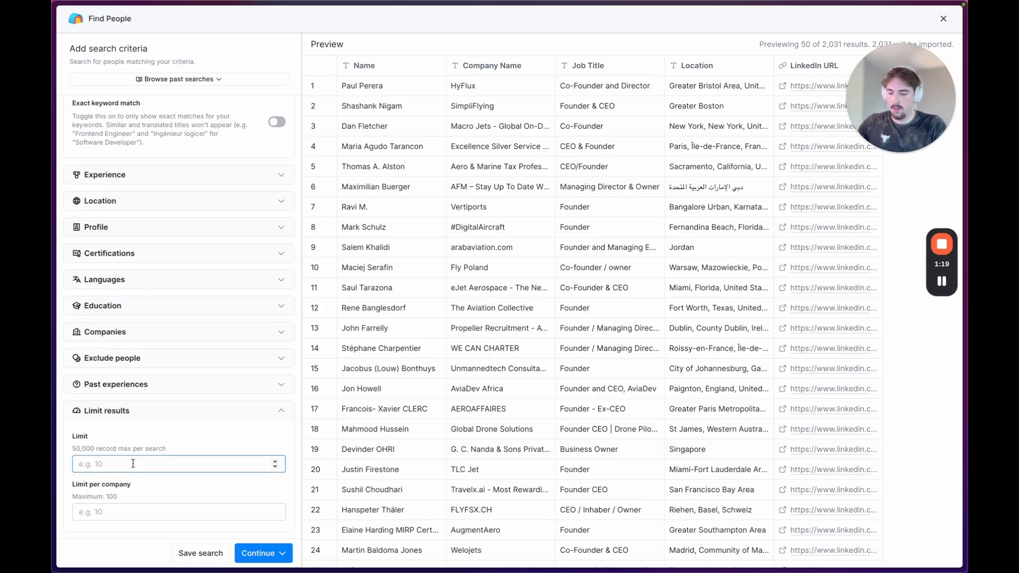
{"action": "type", "text": "50"}
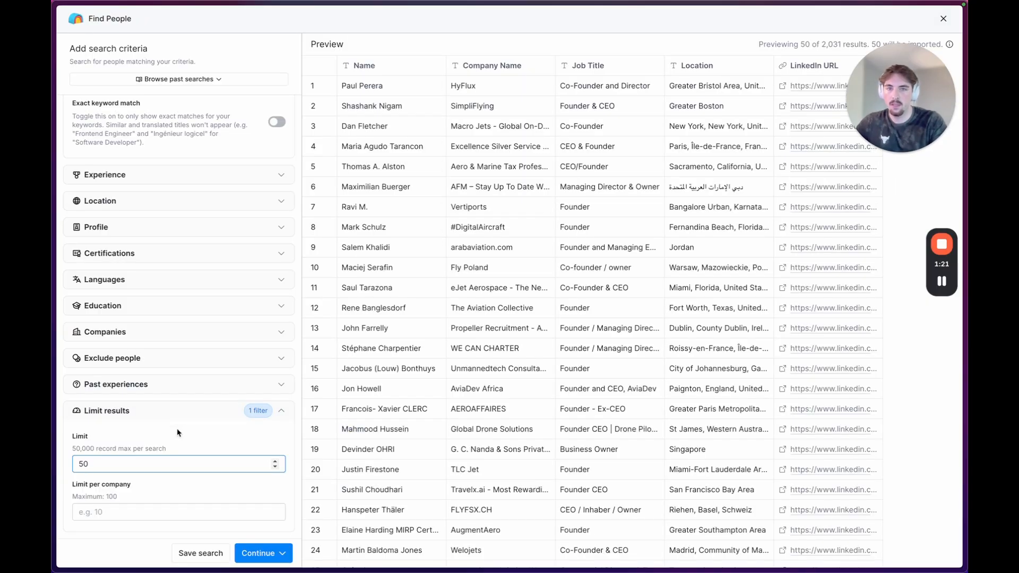
Step: Import the search results into a new table and dismiss the offer of additional enrichments
{"action": "left_click", "coordinate": [270, 554]}
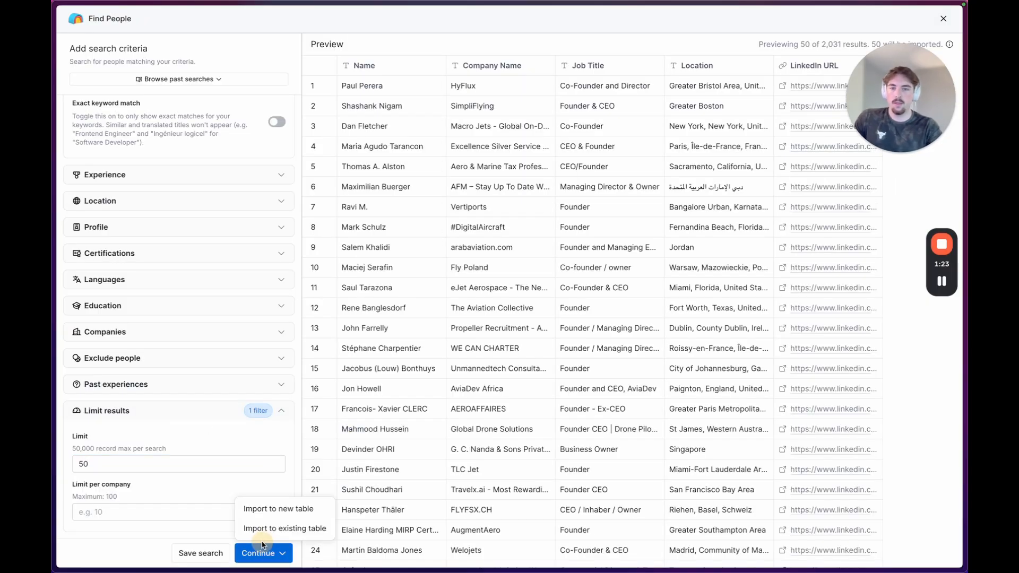
{"action": "left_click", "coordinate": [269, 510]}
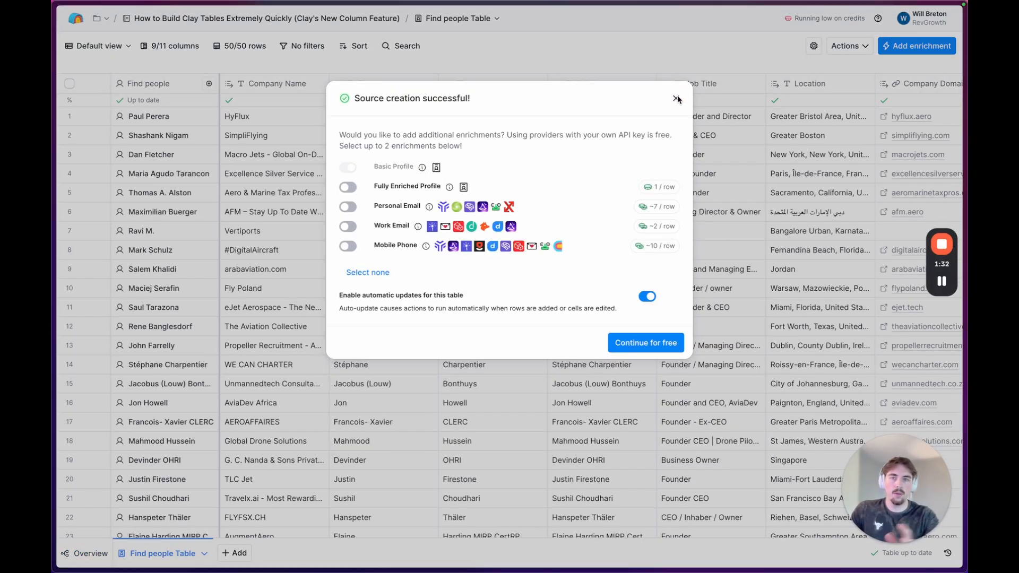
{"action": "left_click", "coordinate": [676, 98]}
Step: Examine the imported people table, from company and contact names through job title and location to company domain and LinkedIn profile
{"action": "scroll", "coordinate": [370, 306], "scroll_direction": "right", "scroll_amount": 2}
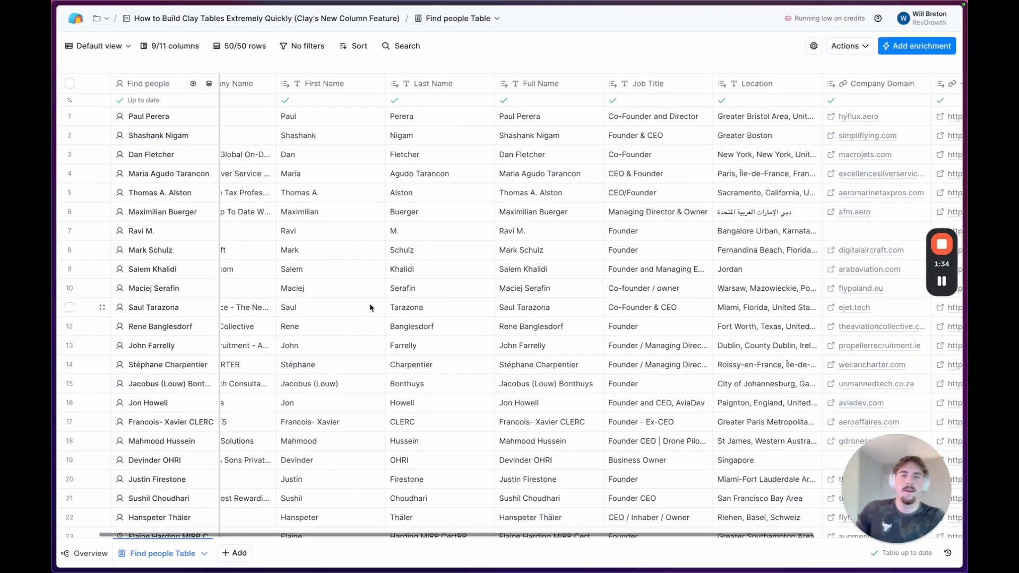
{"action": "scroll", "coordinate": [403, 219], "scroll_direction": "right", "scroll_amount": 2}
{"action": "scroll", "coordinate": [401, 222], "scroll_direction": "left", "scroll_amount": 4}
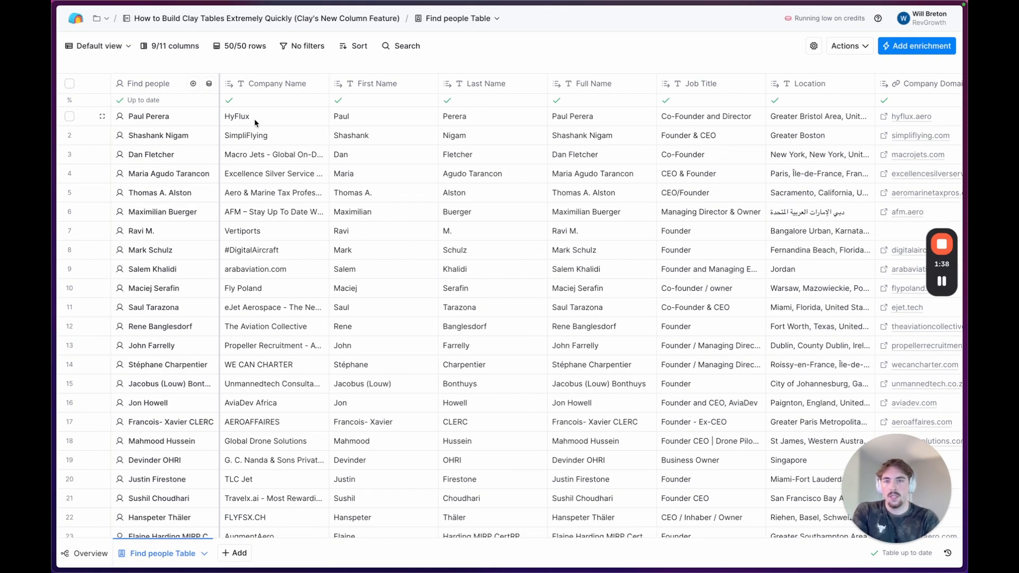
{"action": "left_click_drag", "start_coordinate": [255, 124], "coordinate": [297, 383]}
{"action": "scroll", "coordinate": [325, 264], "scroll_direction": "right", "scroll_amount": 2}
{"action": "scroll", "coordinate": [340, 275], "scroll_direction": "left", "scroll_amount": 2}
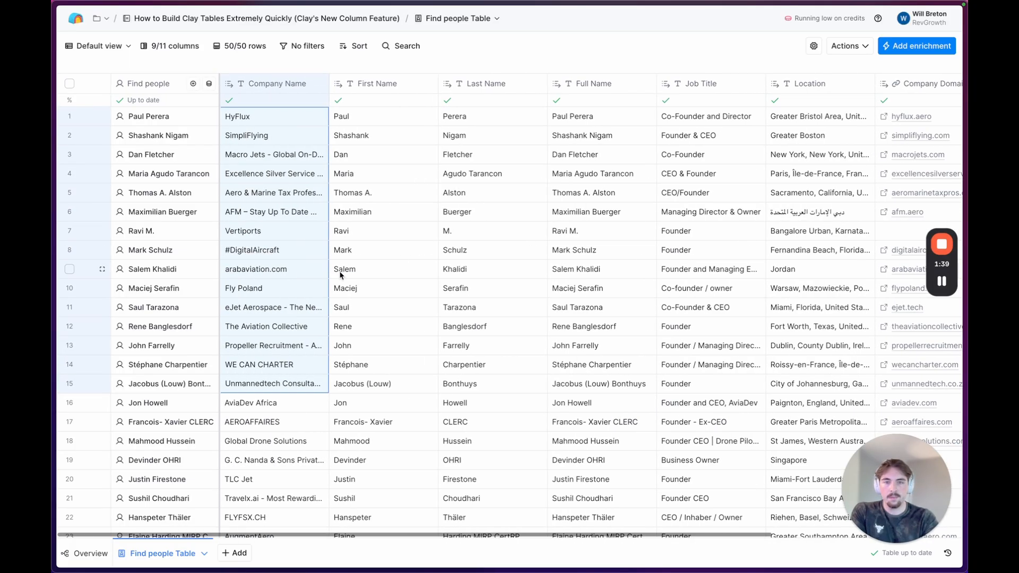
{"action": "scroll", "coordinate": [371, 340], "scroll_direction": "down", "scroll_amount": 1}
{"action": "left_click", "coordinate": [364, 218]}
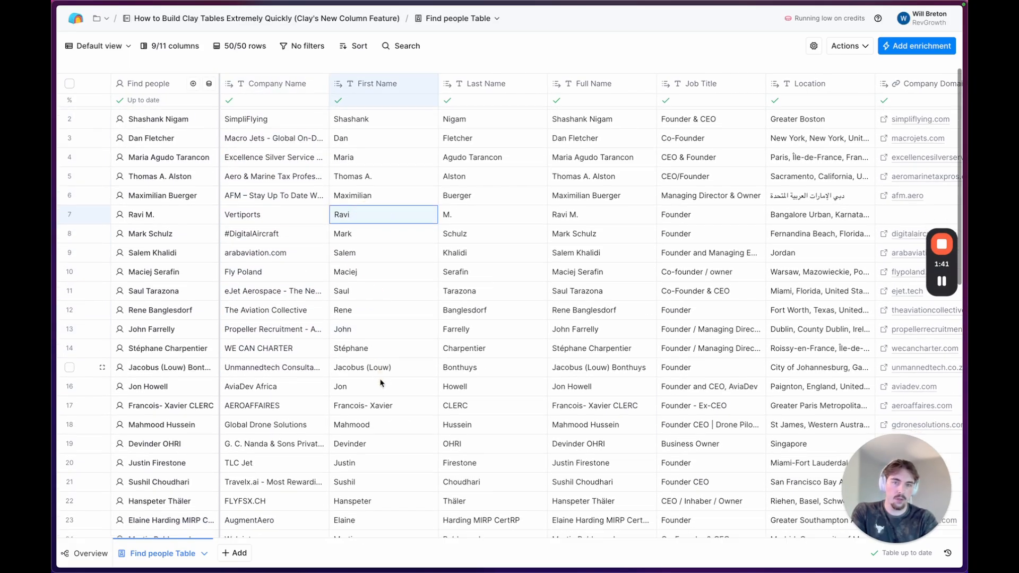
{"action": "scroll", "coordinate": [380, 384], "scroll_direction": "down", "scroll_amount": 3}
{"action": "left_click", "coordinate": [386, 293]}
{"action": "scroll", "coordinate": [404, 295], "scroll_direction": "right", "scroll_amount": 4}
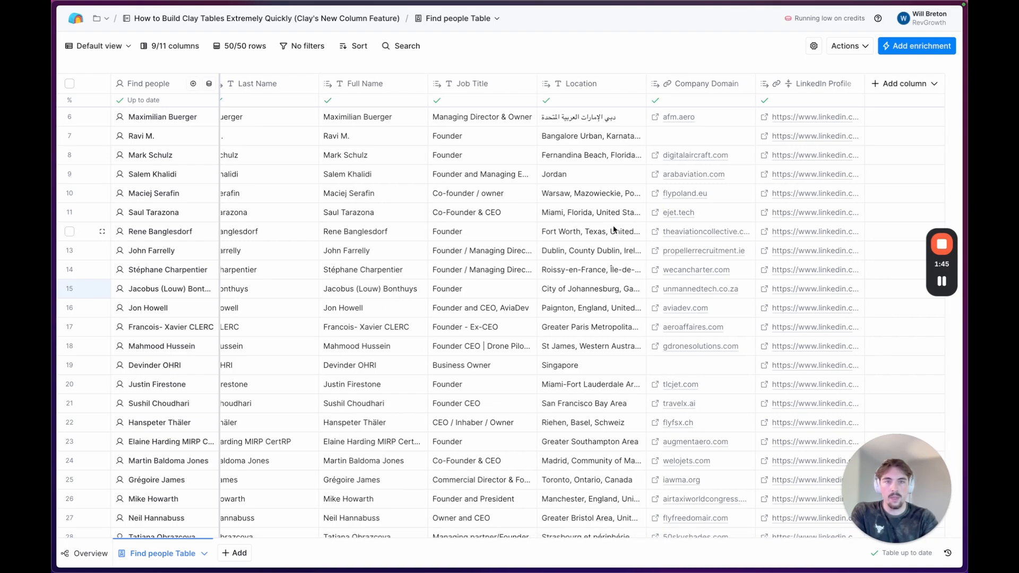
{"action": "scroll", "coordinate": [660, 225], "scroll_direction": "up", "scroll_amount": 3}
{"action": "left_click_drag", "start_coordinate": [685, 139], "coordinate": [690, 421]}
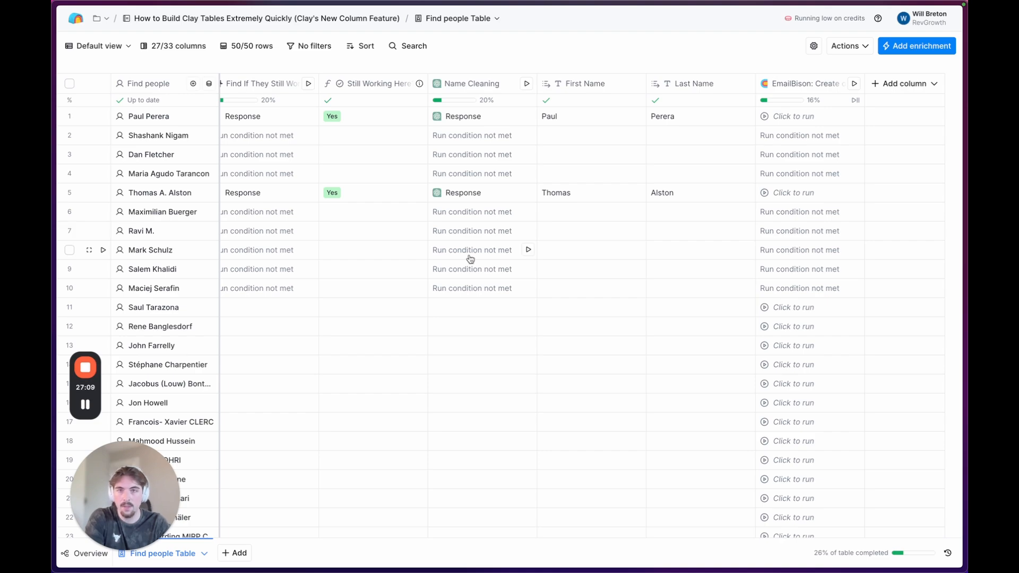
Step: Review the built-out table's company and name input columns and the results of the company domain lookup column
{"action": "scroll", "coordinate": [420, 266], "scroll_direction": "left", "scroll_amount": 10}
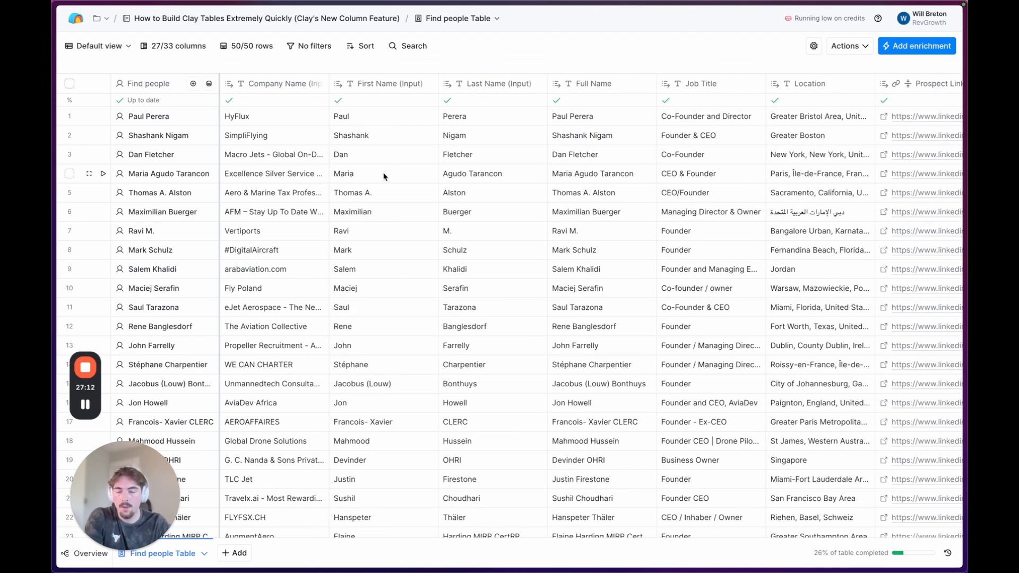
{"action": "left_click_drag", "start_coordinate": [273, 117], "coordinate": [292, 202]}
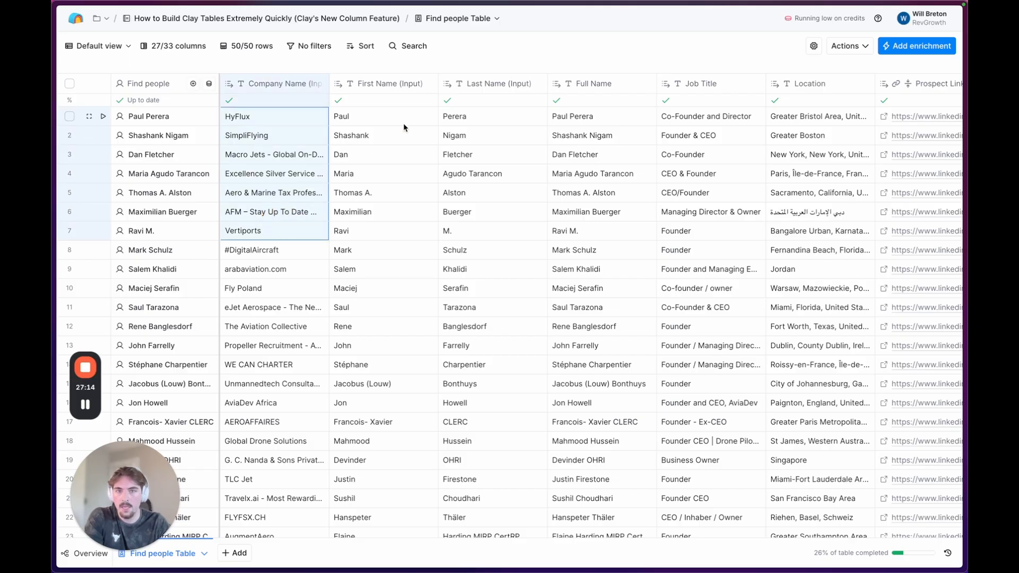
{"action": "left_click_drag", "start_coordinate": [405, 122], "coordinate": [473, 222]}
{"action": "scroll", "coordinate": [406, 211], "scroll_direction": "right", "scroll_amount": 15}
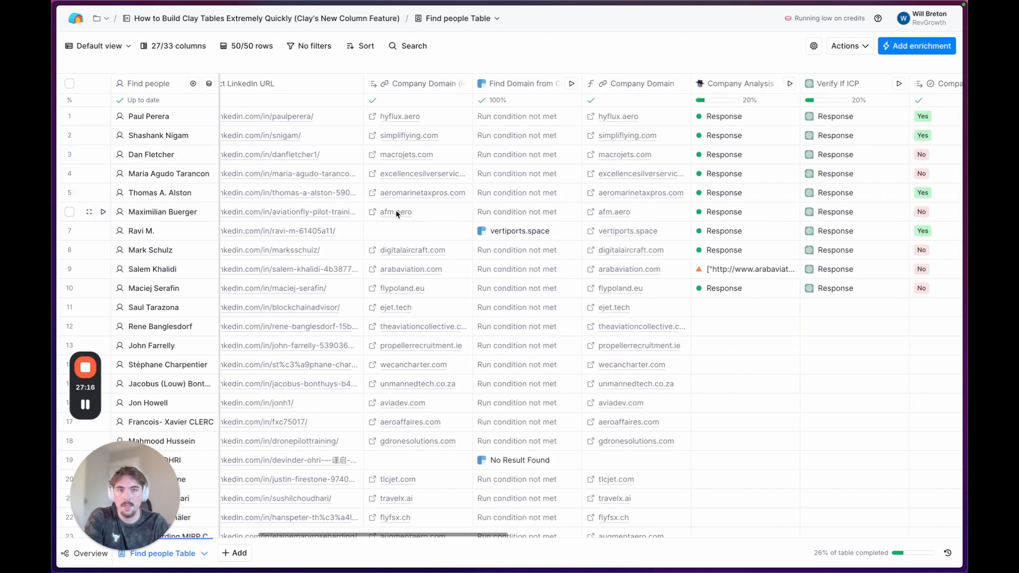
{"action": "scroll", "coordinate": [405, 213], "scroll_direction": "left", "scroll_amount": 1}
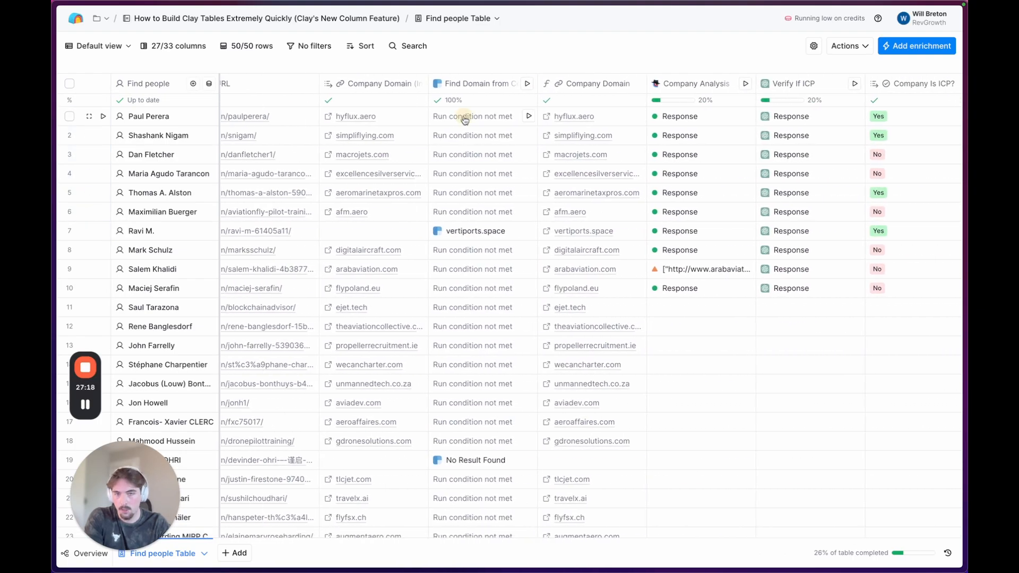
{"action": "left_click_drag", "start_coordinate": [466, 118], "coordinate": [471, 250]}
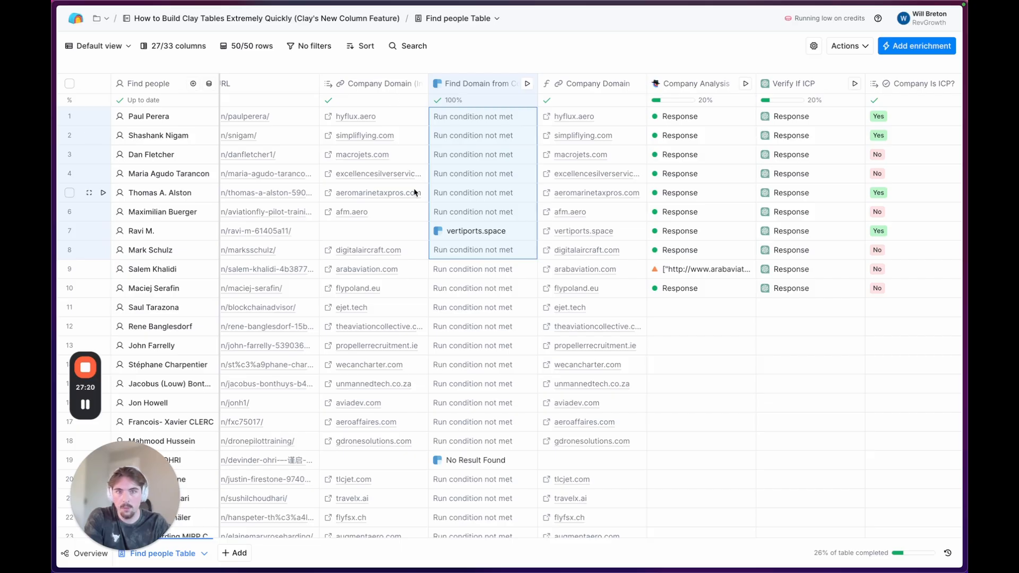
Step: Open the cell details of the first row's Company Analysis response and examine that column's results in the rows below
{"action": "scroll", "coordinate": [457, 223], "scroll_direction": "right", "scroll_amount": 5}
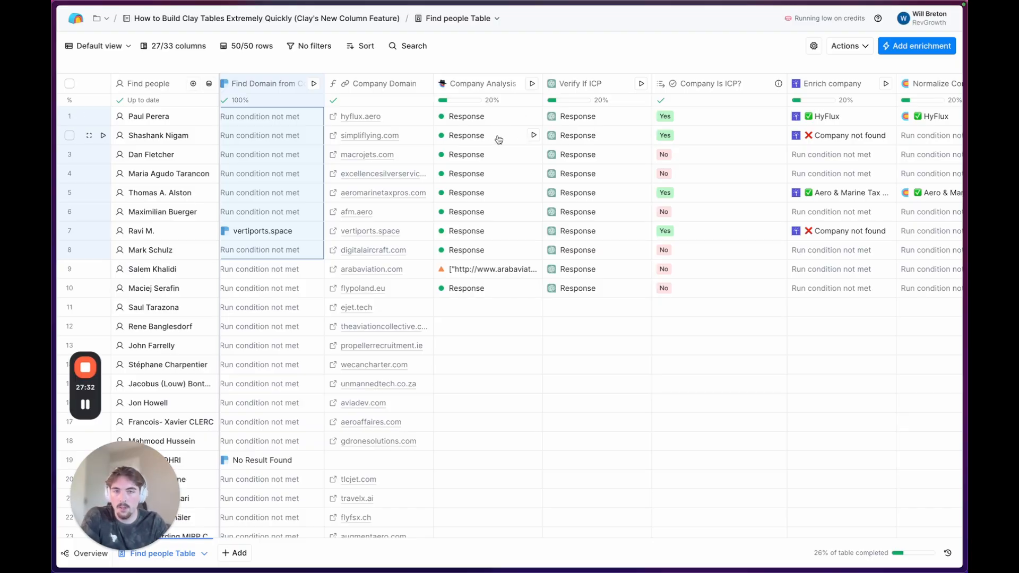
{"action": "left_click", "coordinate": [473, 124]}
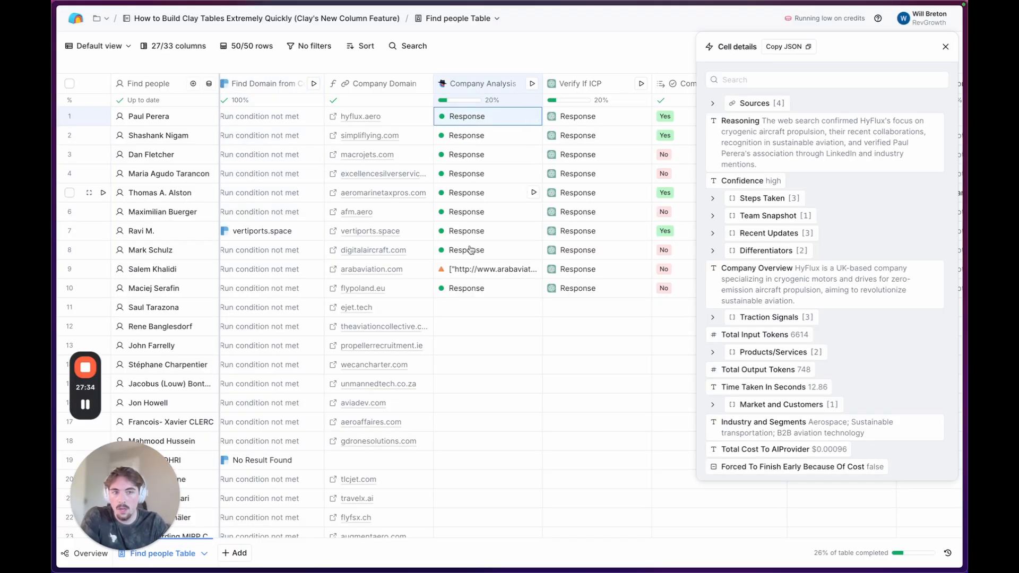
{"action": "scroll", "coordinate": [437, 196], "scroll_direction": "right", "scroll_amount": 2}
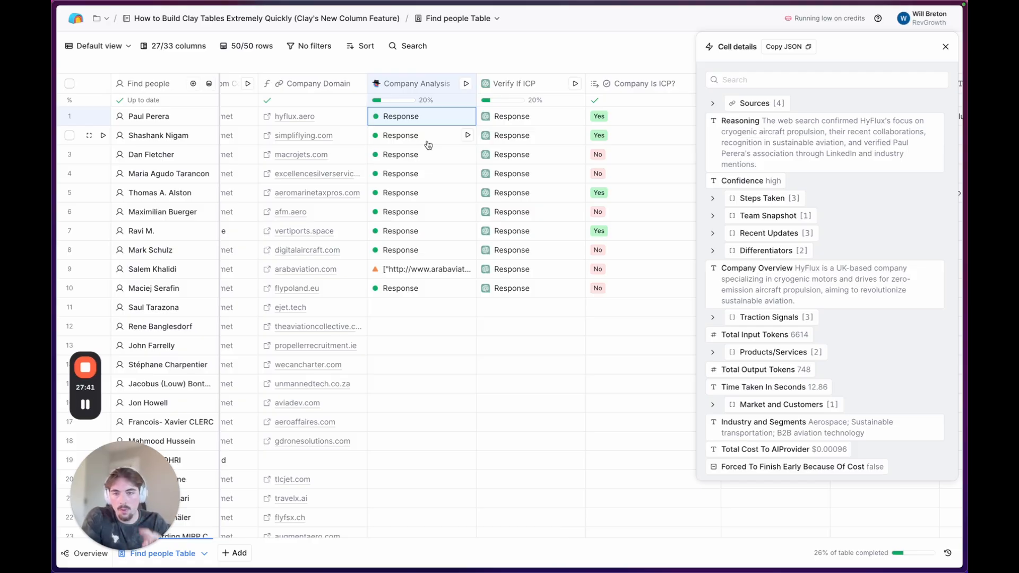
{"action": "left_click_drag", "start_coordinate": [404, 135], "coordinate": [396, 271]}
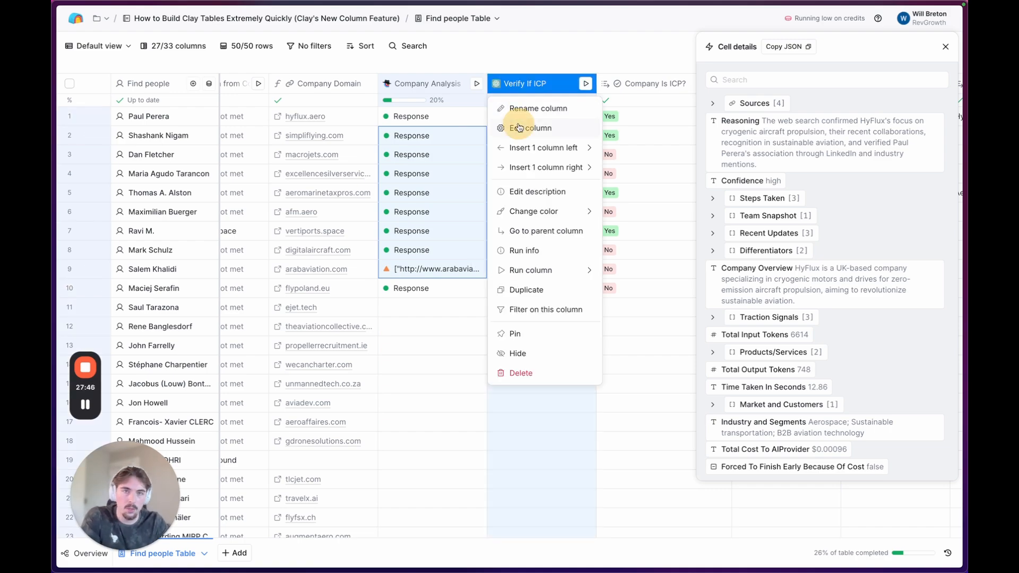
Step: Review the Verify If ICP column's configuration, reading the software and B2B criteria in its prompt and its defined outputs, and close it
{"action": "left_click", "coordinate": [515, 125]}
{"action": "scroll", "coordinate": [807, 268], "scroll_direction": "down", "scroll_amount": 3}
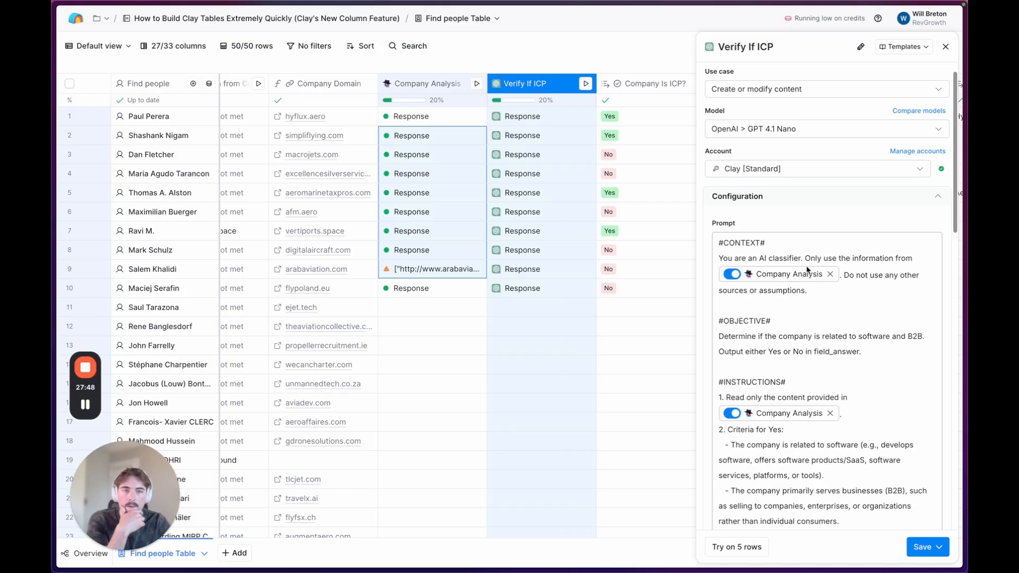
{"action": "scroll", "coordinate": [804, 282], "scroll_direction": "down", "scroll_amount": 2}
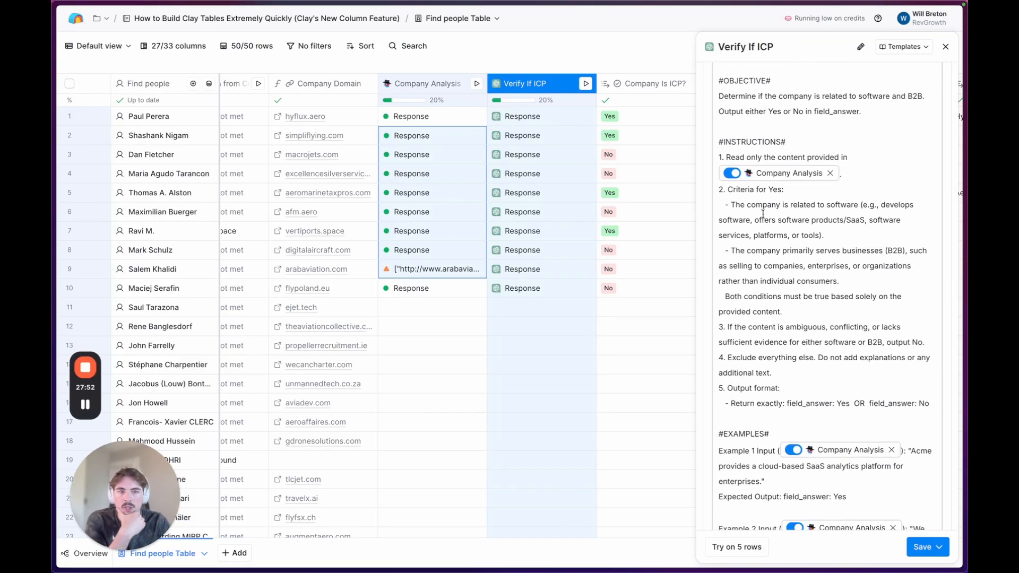
{"action": "left_click_drag", "start_coordinate": [769, 203], "coordinate": [867, 219]}
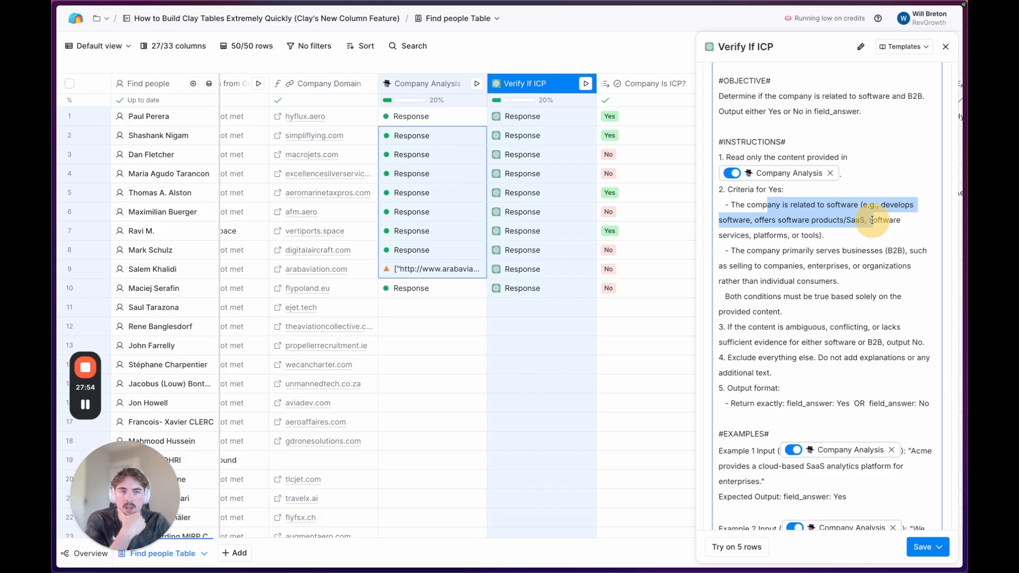
{"action": "left_click", "coordinate": [875, 231]}
{"action": "scroll", "coordinate": [822, 258], "scroll_direction": "down", "scroll_amount": 1}
{"action": "scroll", "coordinate": [822, 258], "scroll_direction": "down", "scroll_amount": 1}
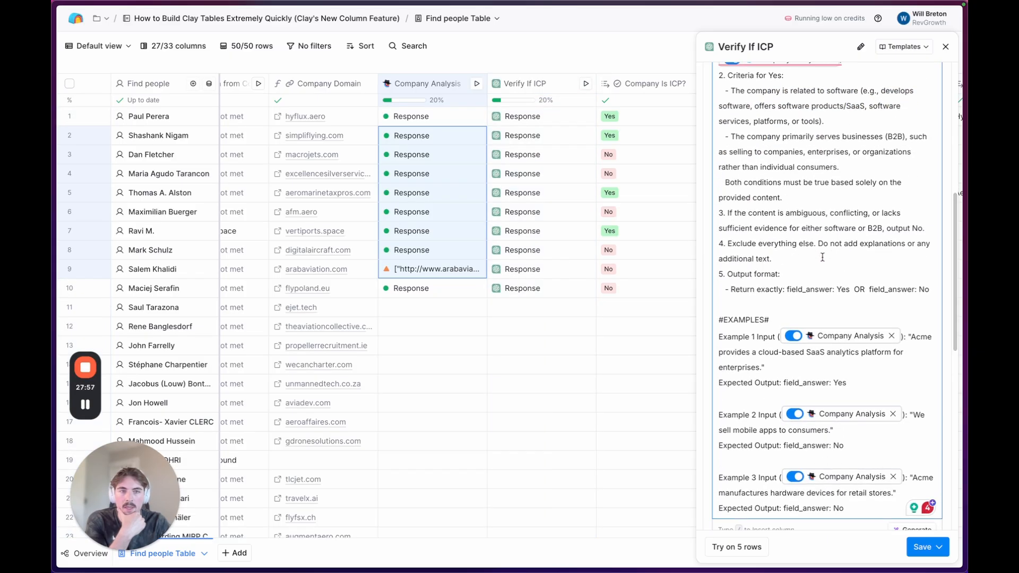
{"action": "left_click_drag", "start_coordinate": [797, 228], "coordinate": [900, 228]}
{"action": "left_click", "coordinate": [882, 228]}
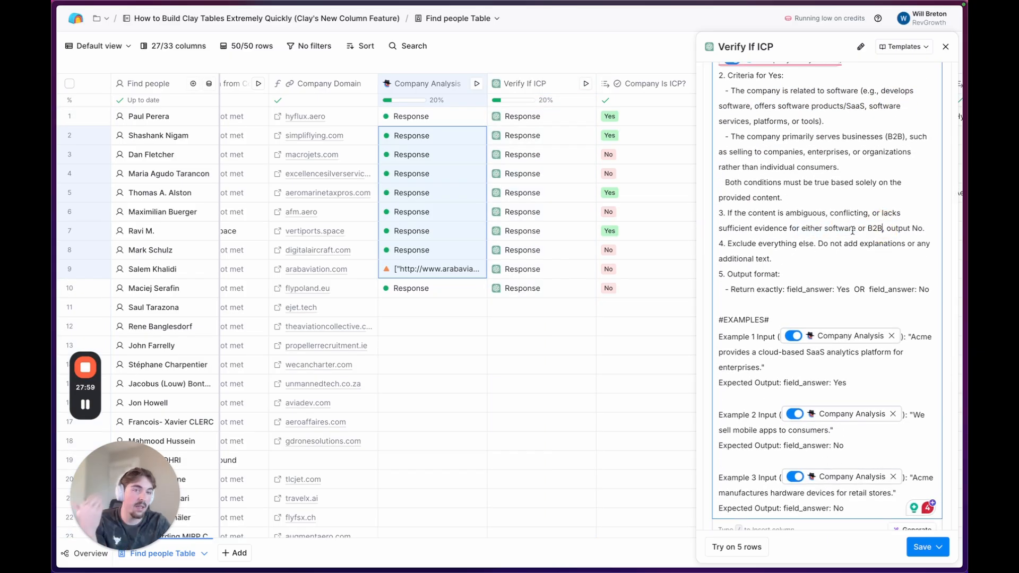
{"action": "scroll", "coordinate": [848, 233], "scroll_direction": "down", "scroll_amount": 8}
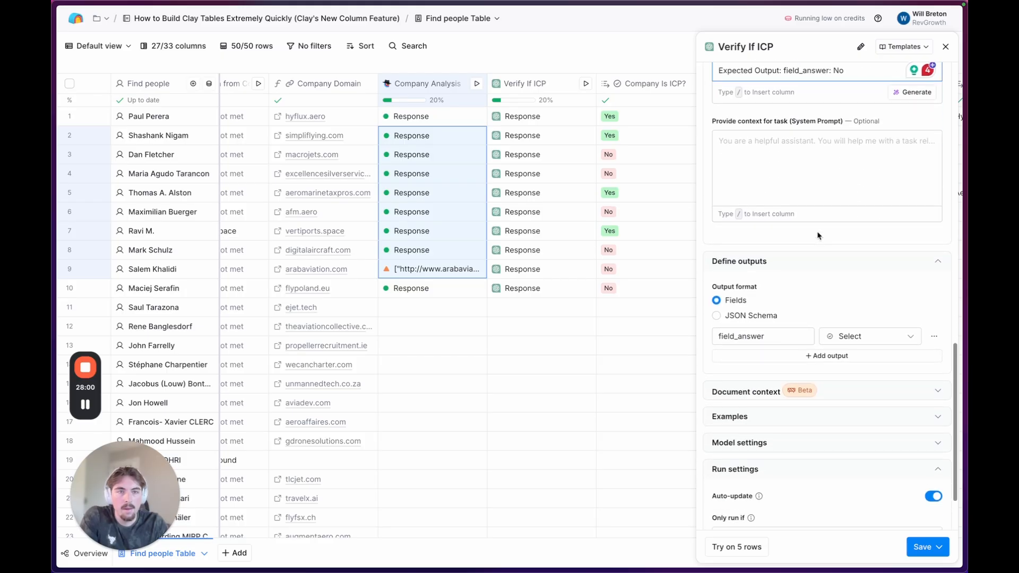
{"action": "left_click", "coordinate": [944, 46]}
Step: Examine the Enrich company and Normalize Company results for the first ten rows, along with the company name, employee, description and industry columns
{"action": "scroll", "coordinate": [550, 191], "scroll_direction": "right", "scroll_amount": 5}
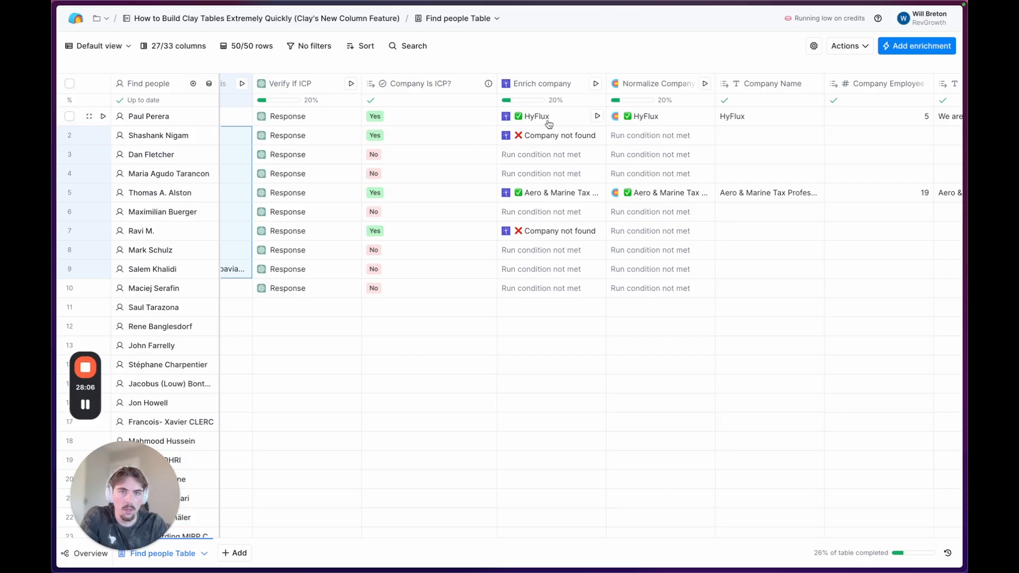
{"action": "left_click_drag", "start_coordinate": [545, 119], "coordinate": [539, 286]}
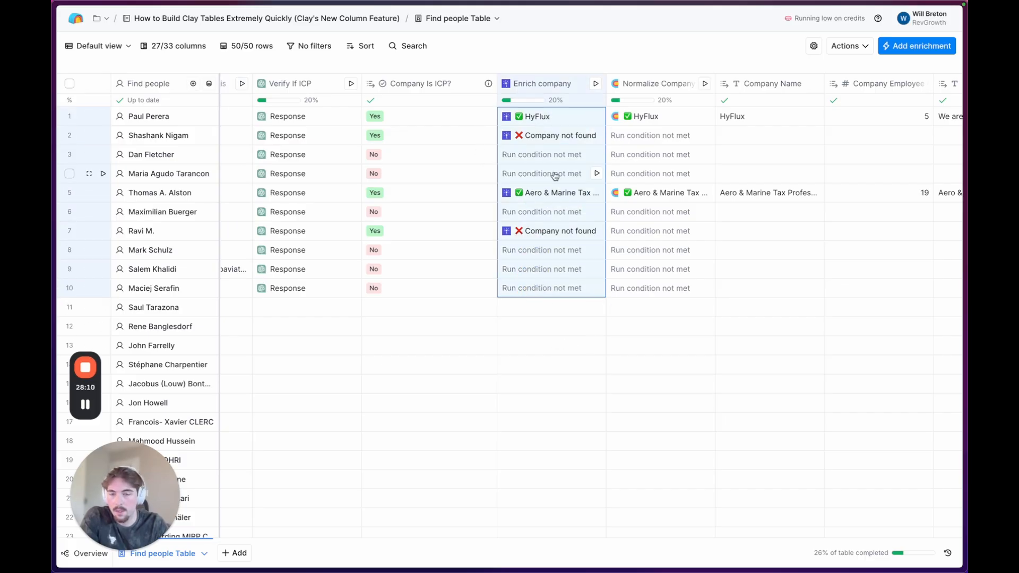
{"action": "scroll", "coordinate": [589, 260], "scroll_direction": "right", "scroll_amount": 3}
{"action": "left_click", "coordinate": [552, 248]}
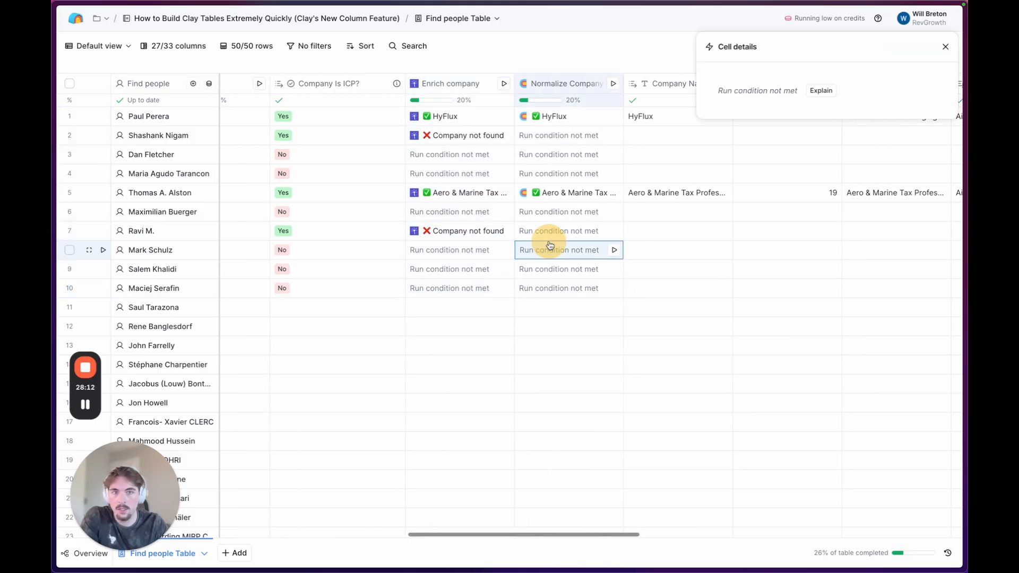
{"action": "left_click", "coordinate": [946, 47]}
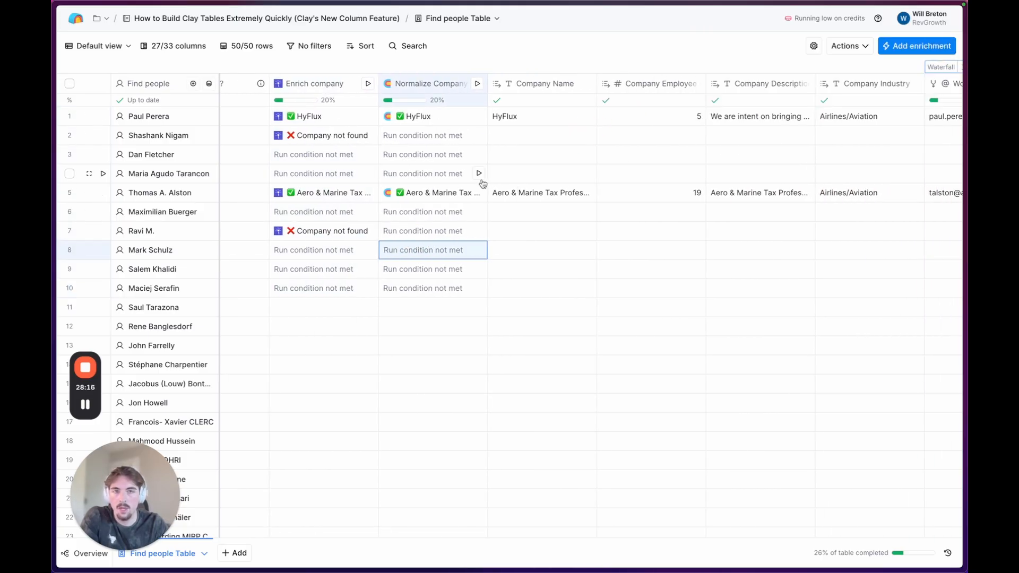
{"action": "scroll", "coordinate": [483, 183], "scroll_direction": "right", "scroll_amount": 10}
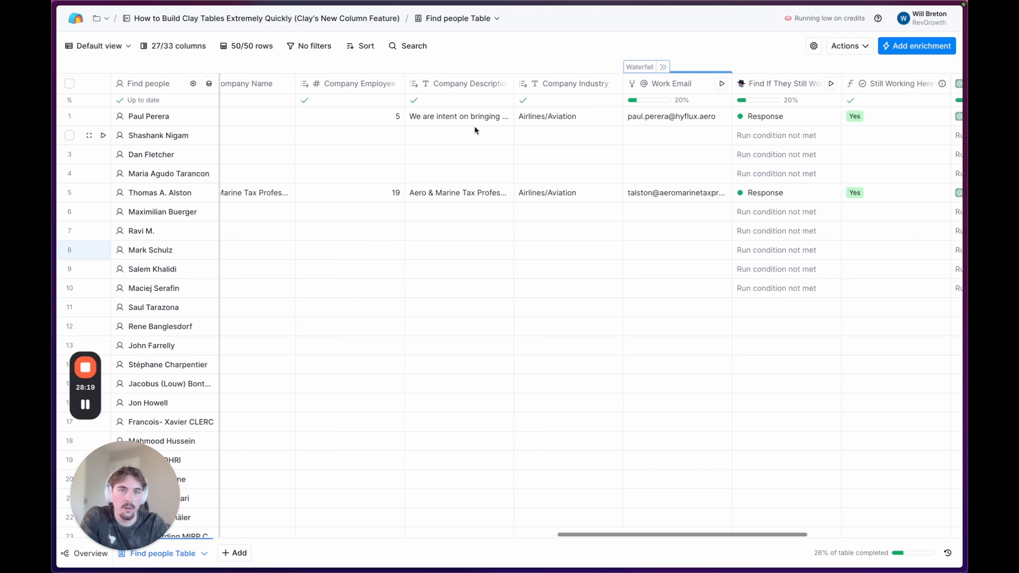
{"action": "scroll", "coordinate": [519, 128], "scroll_direction": "right", "scroll_amount": 5}
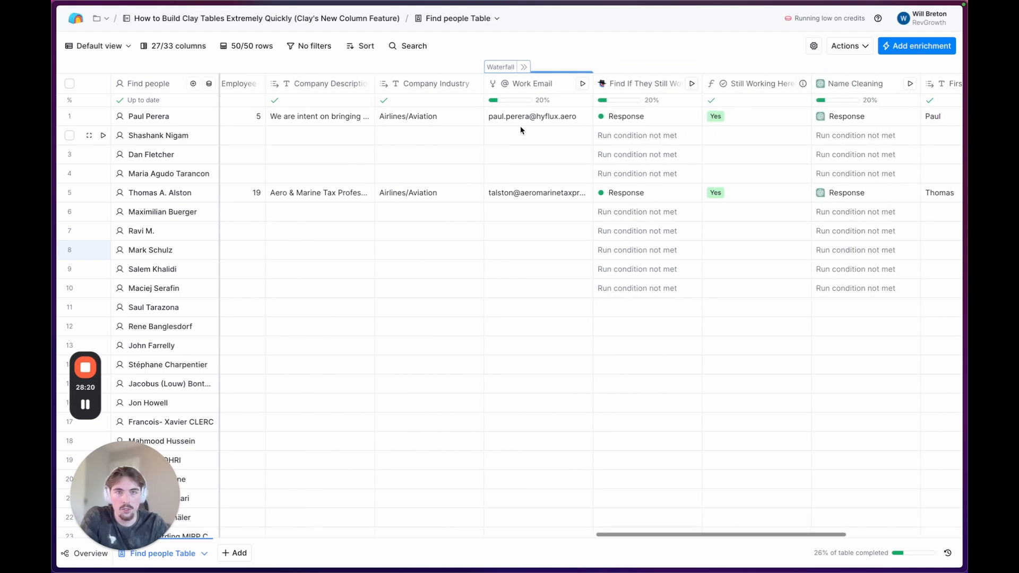
Step: Expand the Work Email waterfall to examine its email finding and validation columns, and collapse it again
{"action": "left_click", "coordinate": [522, 68]}
{"action": "scroll", "coordinate": [540, 196], "scroll_direction": "right", "scroll_amount": 5}
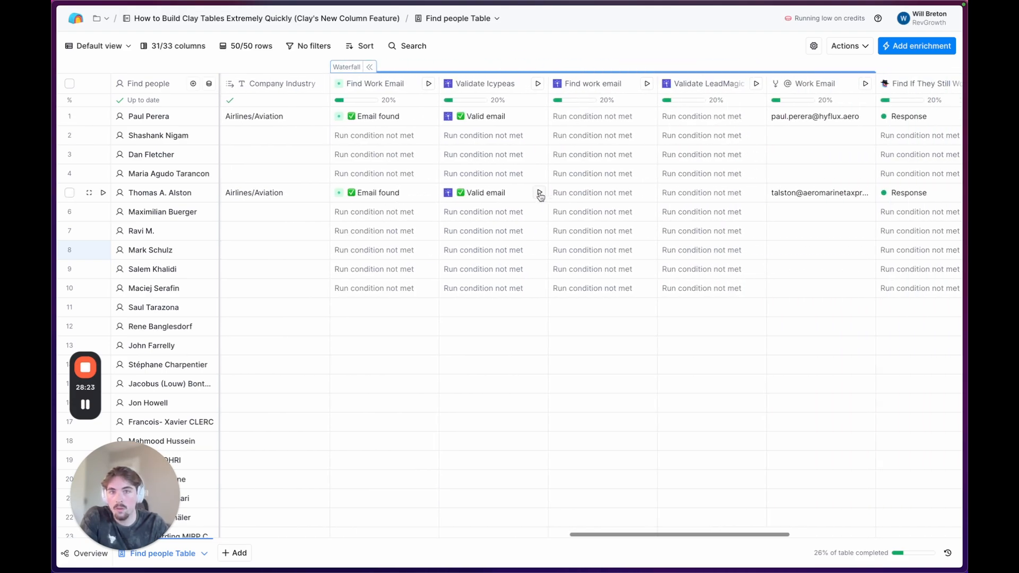
{"action": "scroll", "coordinate": [492, 124], "scroll_direction": "left", "scroll_amount": 1}
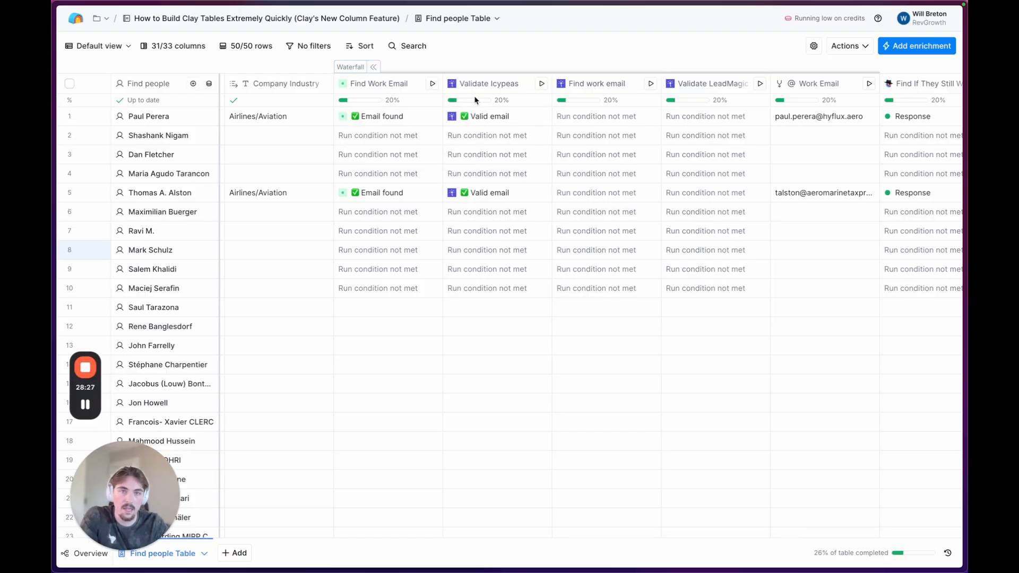
{"action": "scroll", "coordinate": [588, 159], "scroll_direction": "right", "scroll_amount": 3}
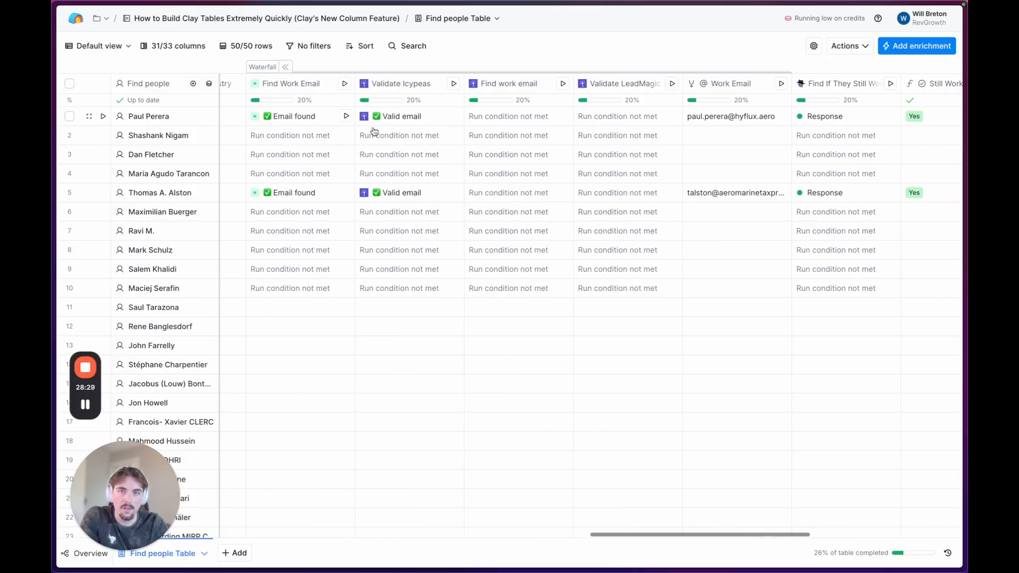
{"action": "left_click", "coordinate": [285, 66]}
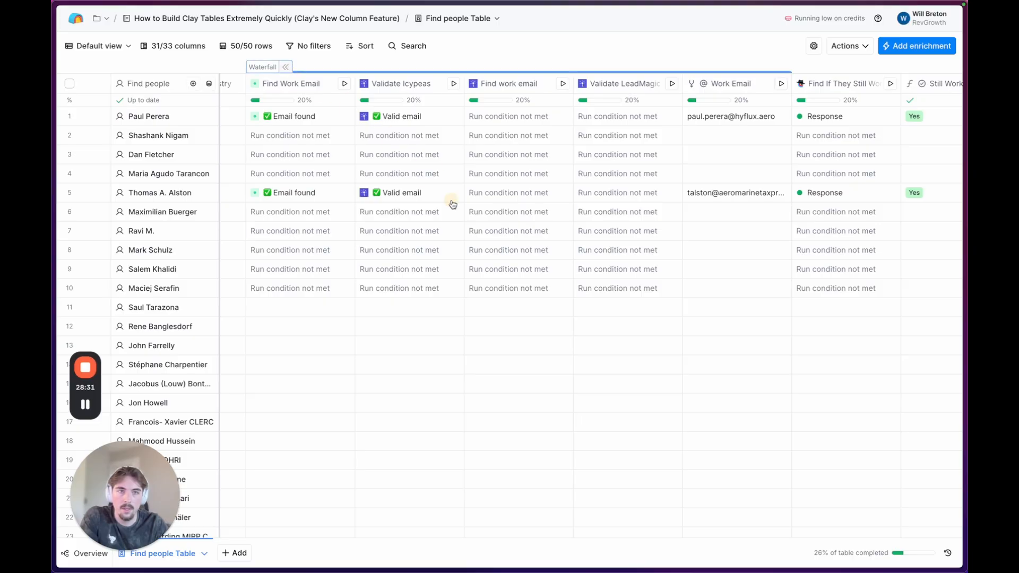
{"action": "scroll", "coordinate": [458, 196], "scroll_direction": "left", "scroll_amount": 5}
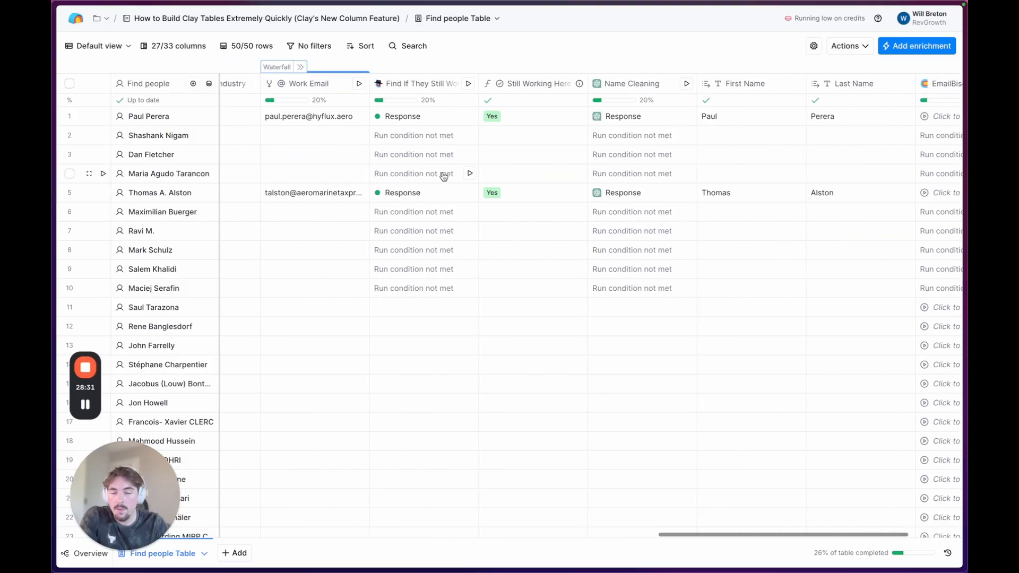
Step: Open the cell details of the first row's response in the column that finds whether the prospect still works there
{"action": "left_click", "coordinate": [439, 84]}
{"action": "left_click", "coordinate": [512, 138]}
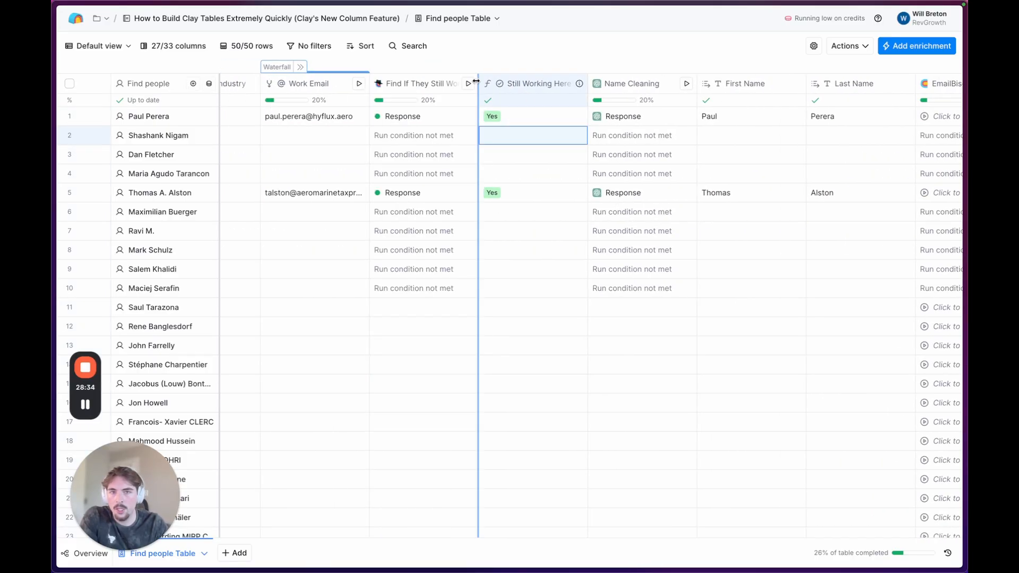
{"action": "left_click", "coordinate": [417, 117]}
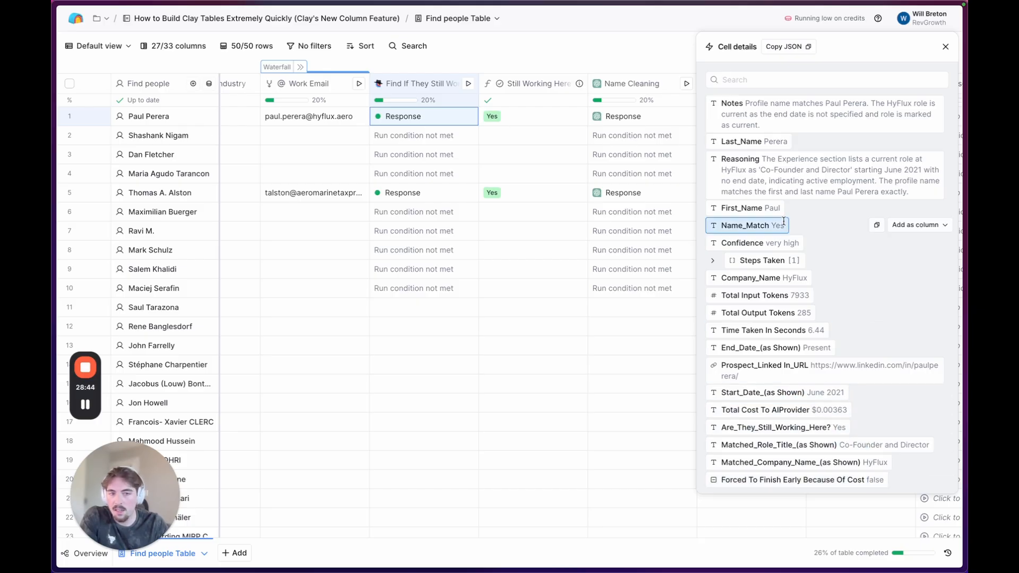
Step: Review the still-working-here research column's configuration, reading its prompt from context and objective to output format and examples, and close it
{"action": "left_click", "coordinate": [426, 93]}
{"action": "left_click", "coordinate": [421, 129]}
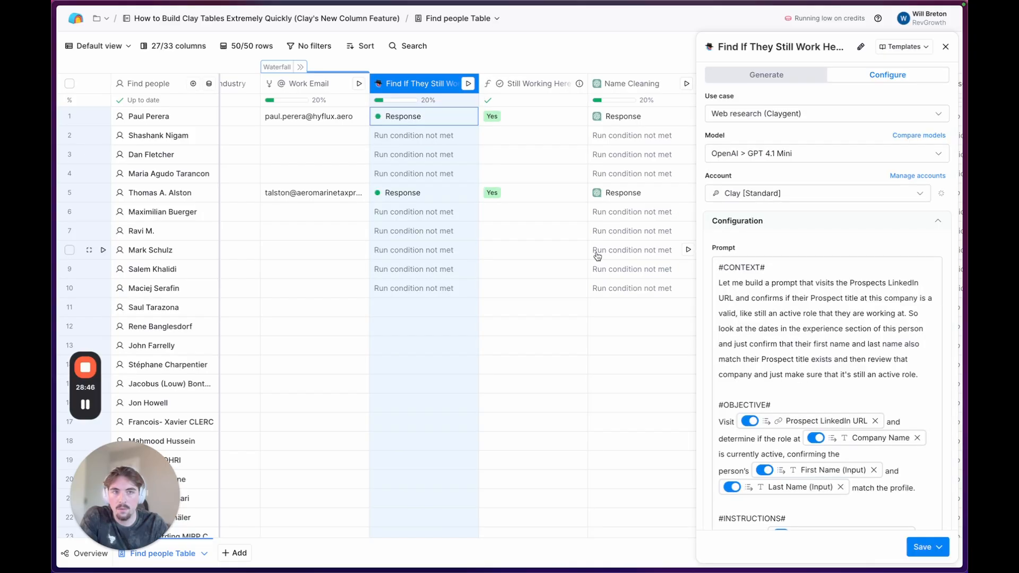
{"action": "scroll", "coordinate": [804, 239], "scroll_direction": "down", "scroll_amount": 3}
{"action": "scroll", "coordinate": [802, 244], "scroll_direction": "up", "scroll_amount": 2}
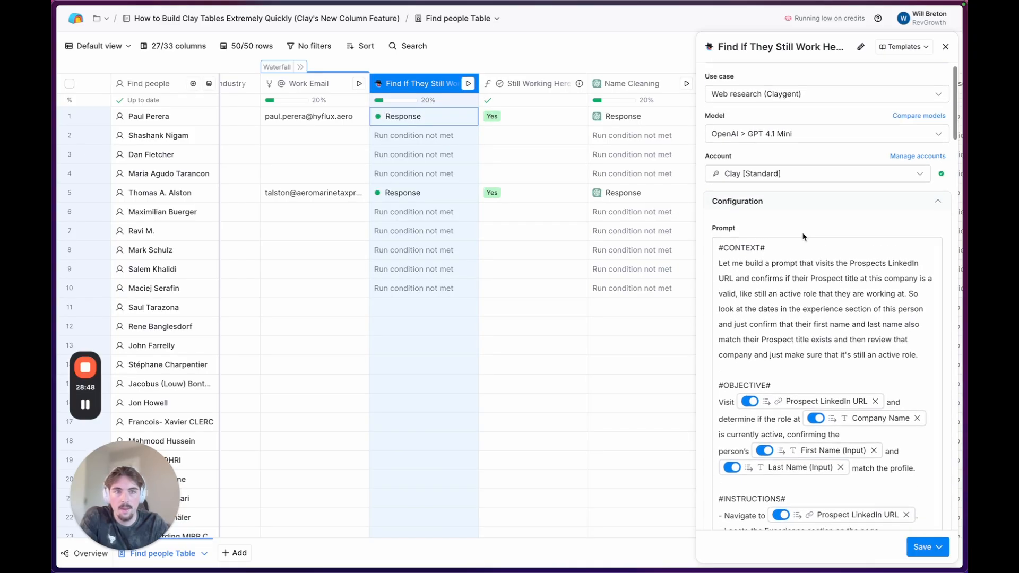
{"action": "scroll", "coordinate": [802, 249], "scroll_direction": "down", "scroll_amount": 5}
{"action": "scroll", "coordinate": [799, 257], "scroll_direction": "up", "scroll_amount": 5}
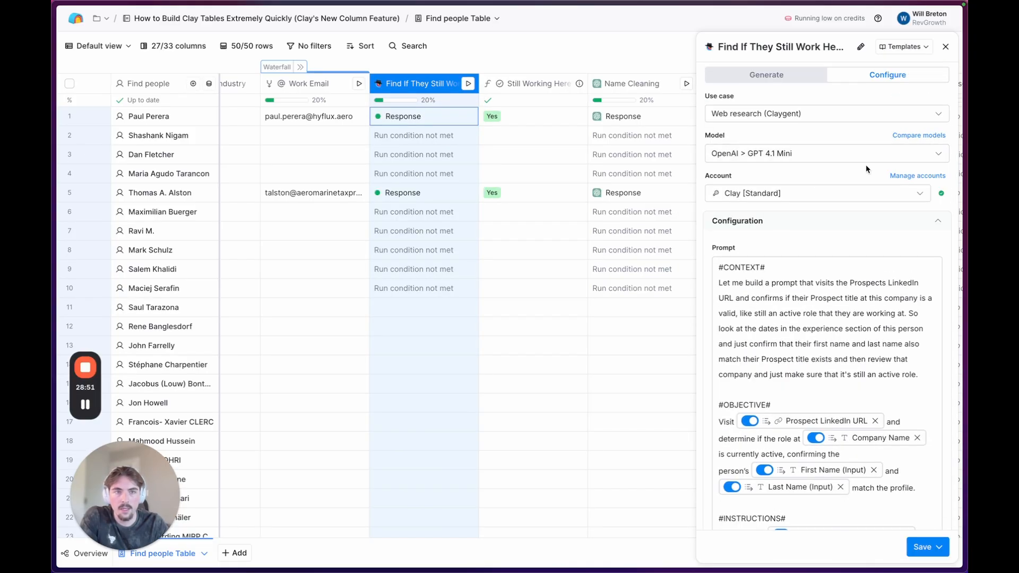
{"action": "scroll", "coordinate": [804, 212], "scroll_direction": "down", "scroll_amount": 3}
{"action": "scroll", "coordinate": [808, 164], "scroll_direction": "down", "scroll_amount": 10}
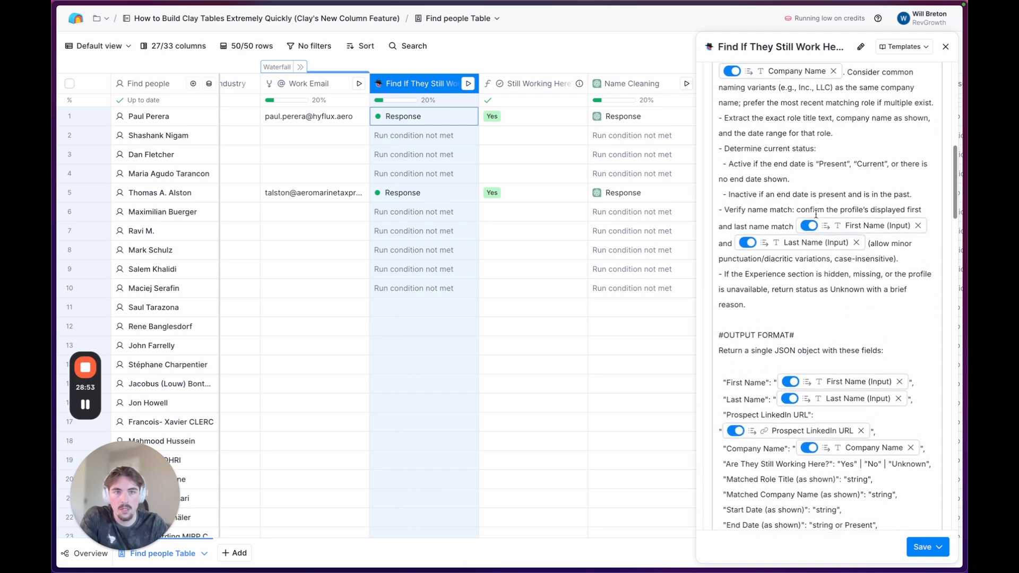
{"action": "scroll", "coordinate": [809, 240], "scroll_direction": "down", "scroll_amount": 10}
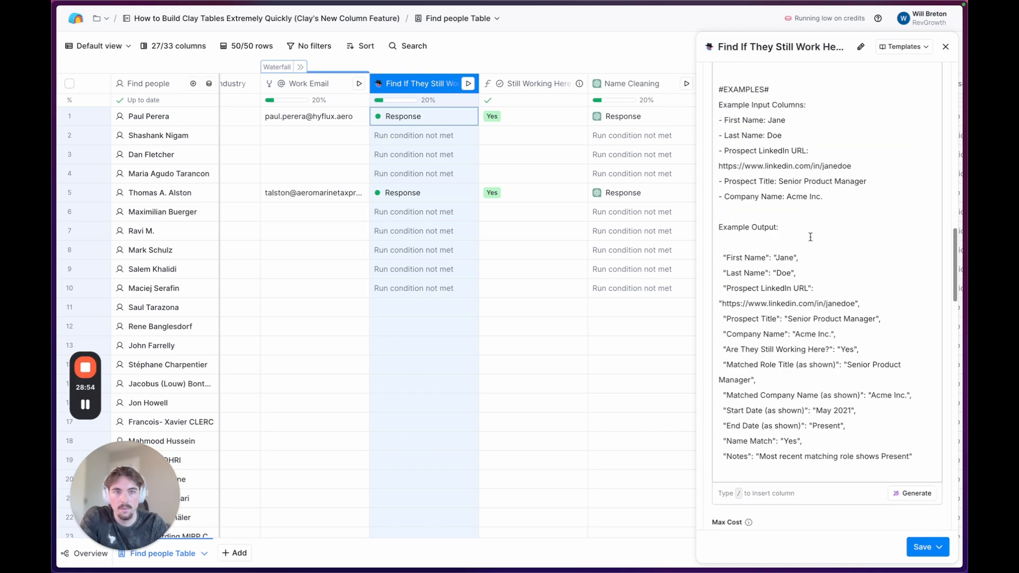
{"action": "scroll", "coordinate": [845, 208], "scroll_direction": "down", "scroll_amount": 5}
{"action": "left_click", "coordinate": [945, 46]}
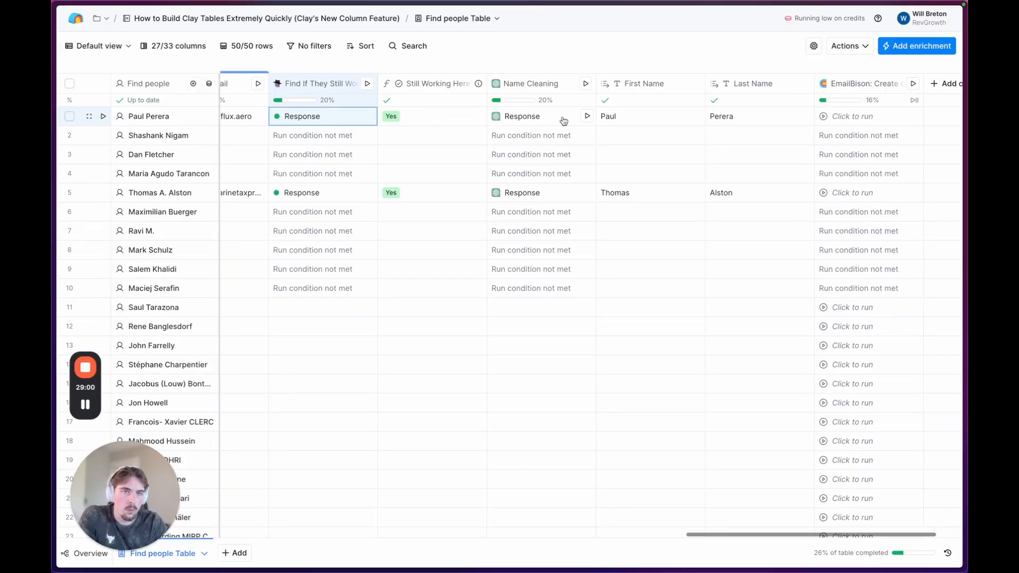
Step: Check the cell details of the first row's Name Cleaning response and close them
{"action": "left_click", "coordinate": [522, 118]}
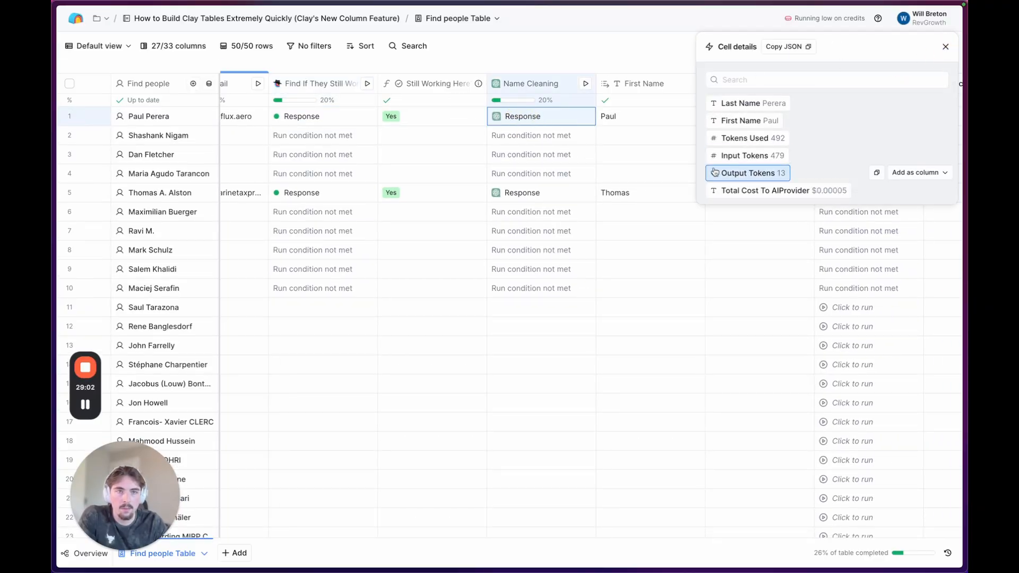
{"action": "left_click", "coordinate": [945, 46]}
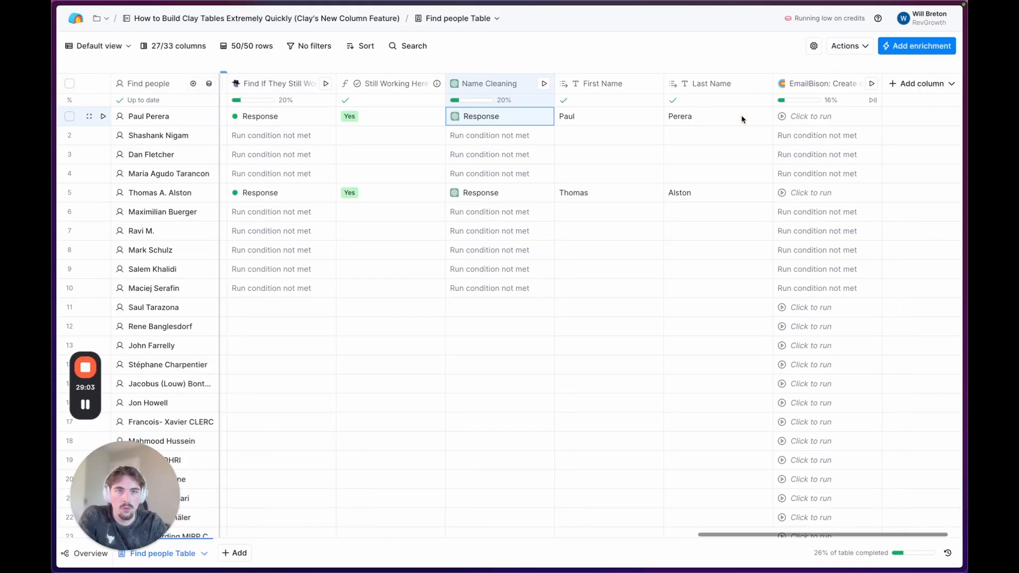
Step: Review the EmailBison: Create or Update Lead column's configuration, including the endpoint, request body mapping and run condition, and close it
{"action": "left_click", "coordinate": [796, 84]}
{"action": "left_click", "coordinate": [784, 130]}
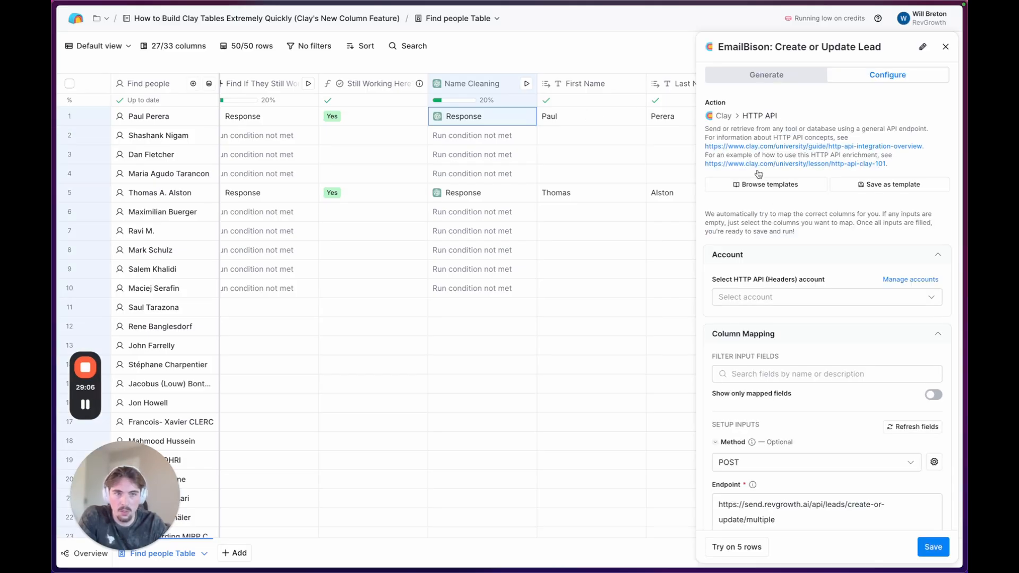
{"action": "scroll", "coordinate": [780, 189], "scroll_direction": "down", "scroll_amount": 6}
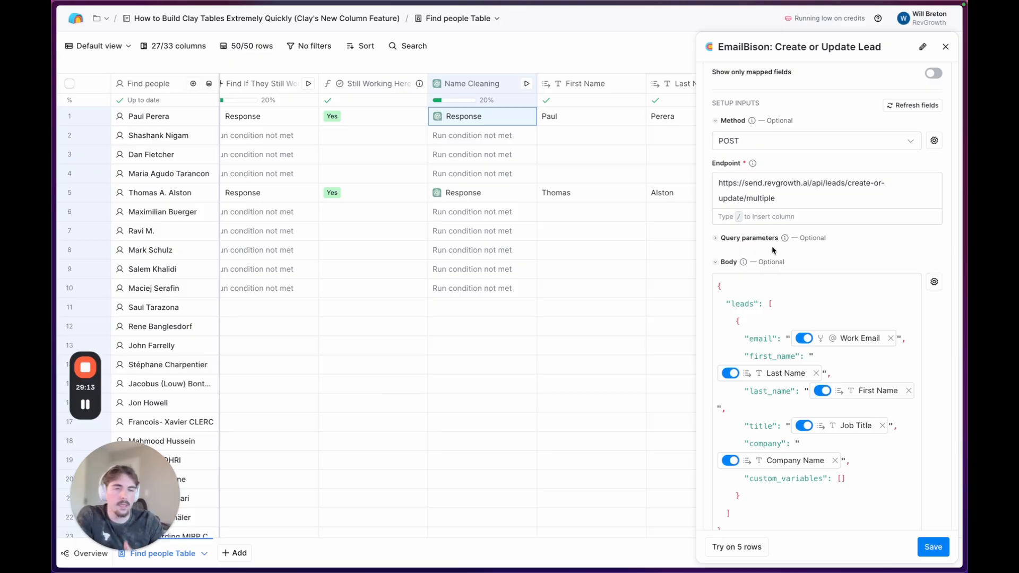
{"action": "scroll", "coordinate": [814, 263], "scroll_direction": "down", "scroll_amount": 5}
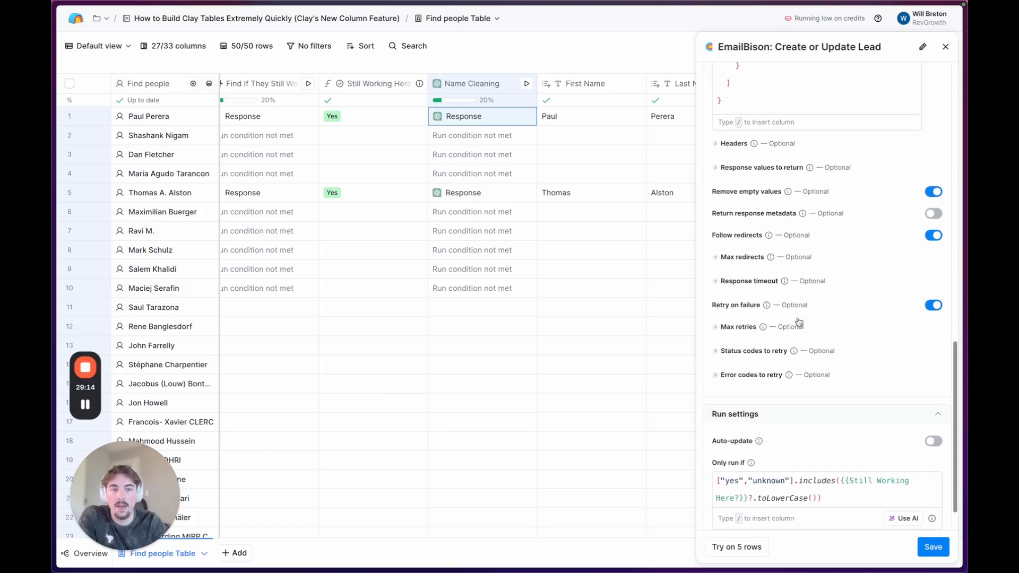
{"action": "scroll", "coordinate": [796, 308], "scroll_direction": "up", "scroll_amount": 8}
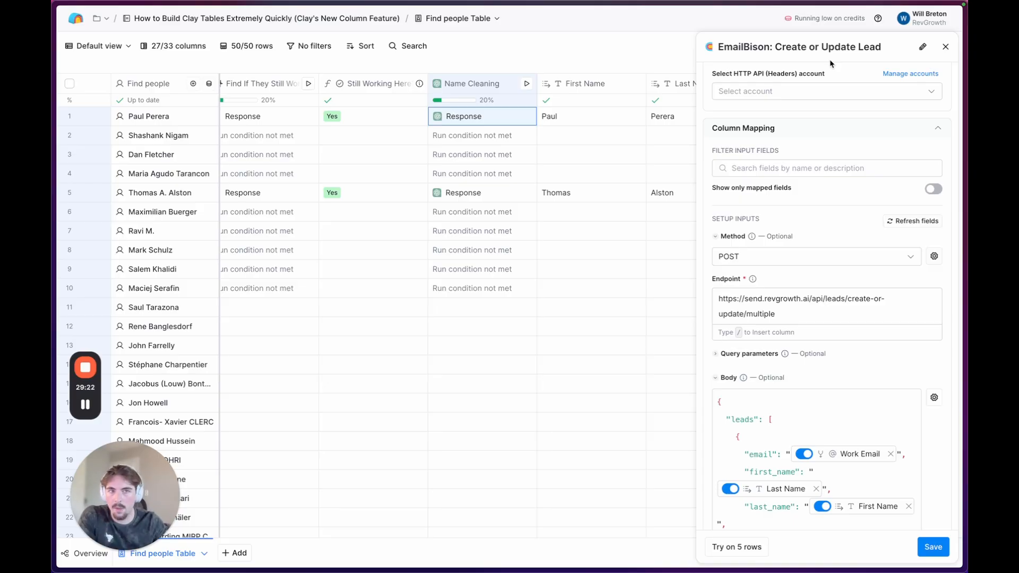
{"action": "left_click", "coordinate": [945, 46]}
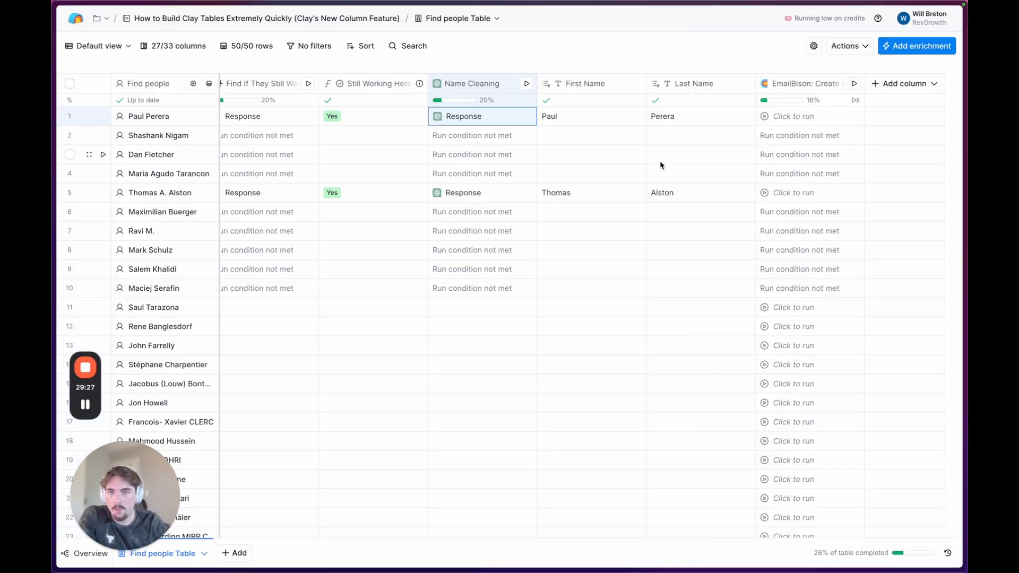
Step: Look back across the table's enrichment columns, from the EmailBison column to the company domain lookup
{"action": "scroll", "coordinate": [660, 165], "scroll_direction": "left", "scroll_amount": 8}
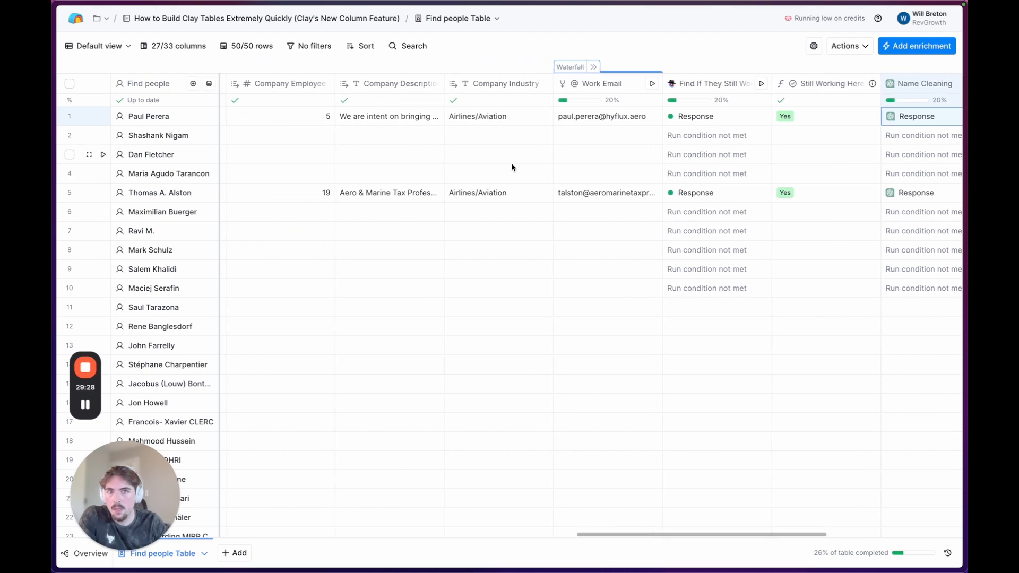
{"action": "scroll", "coordinate": [517, 164], "scroll_direction": "left", "scroll_amount": 10}
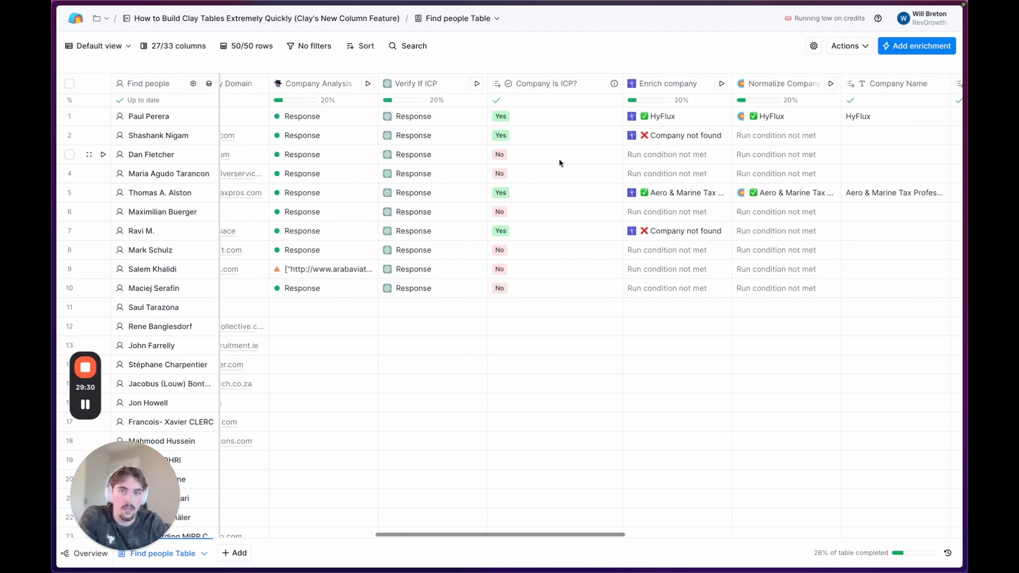
{"action": "scroll", "coordinate": [560, 163], "scroll_direction": "left", "scroll_amount": 5}
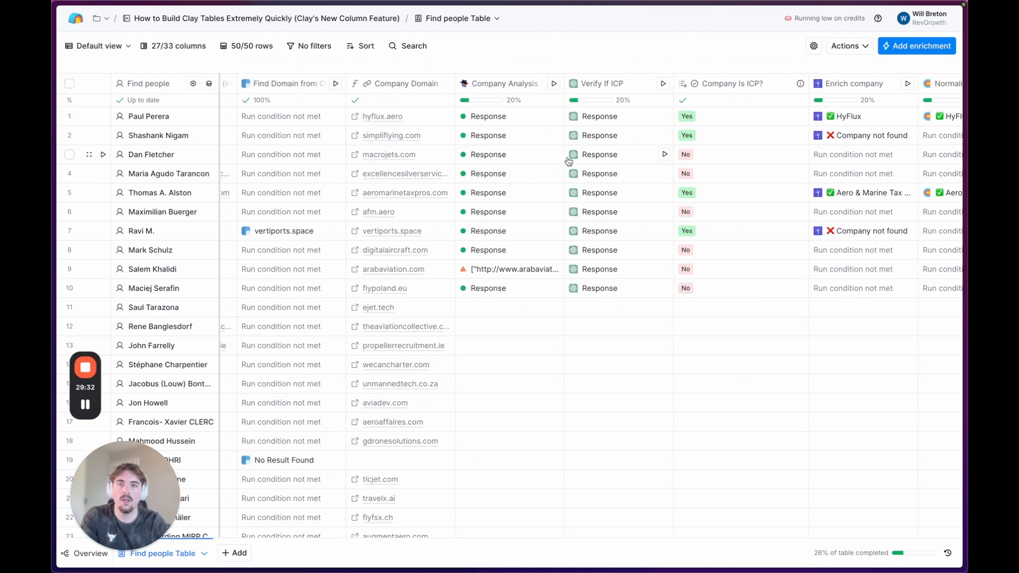
Step: Select all enrichment columns from Find Domain from Company Name through EmailBison: Create or Update Lead
{"action": "scroll", "coordinate": [544, 155], "scroll_direction": "left", "scroll_amount": 8}
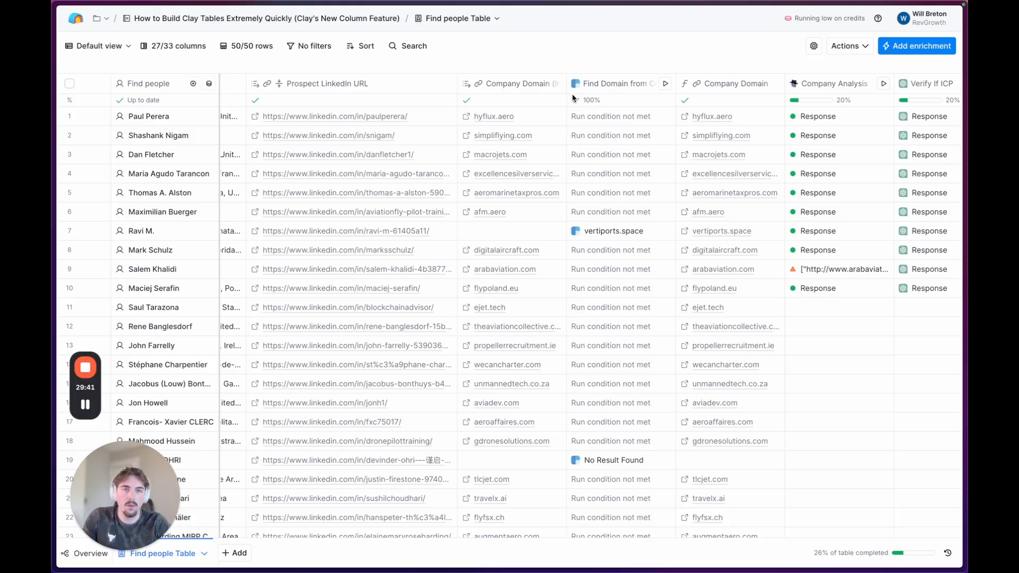
{"action": "left_click", "coordinate": [613, 87]}
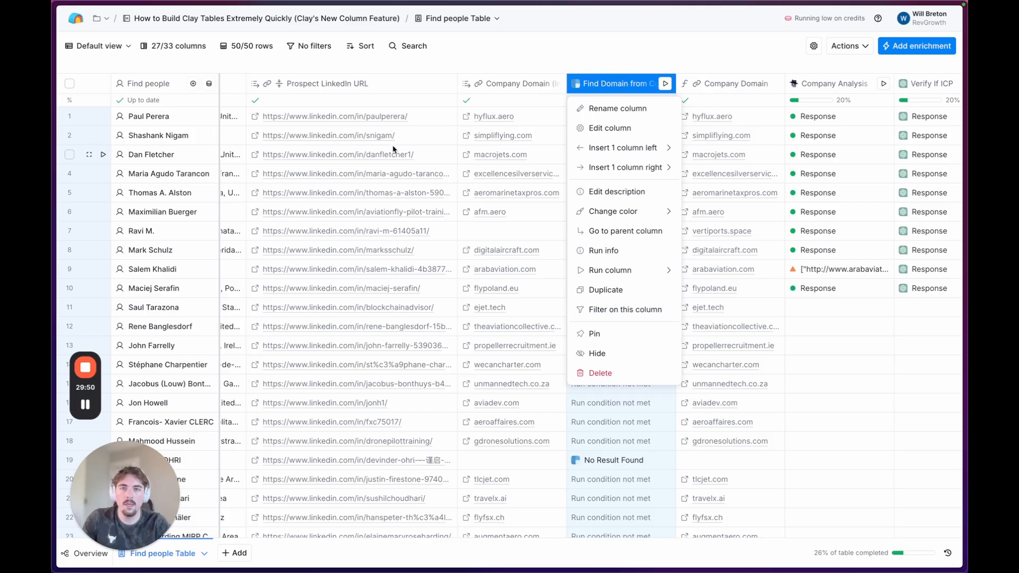
{"action": "scroll", "coordinate": [426, 112], "scroll_direction": "left", "scroll_amount": 10}
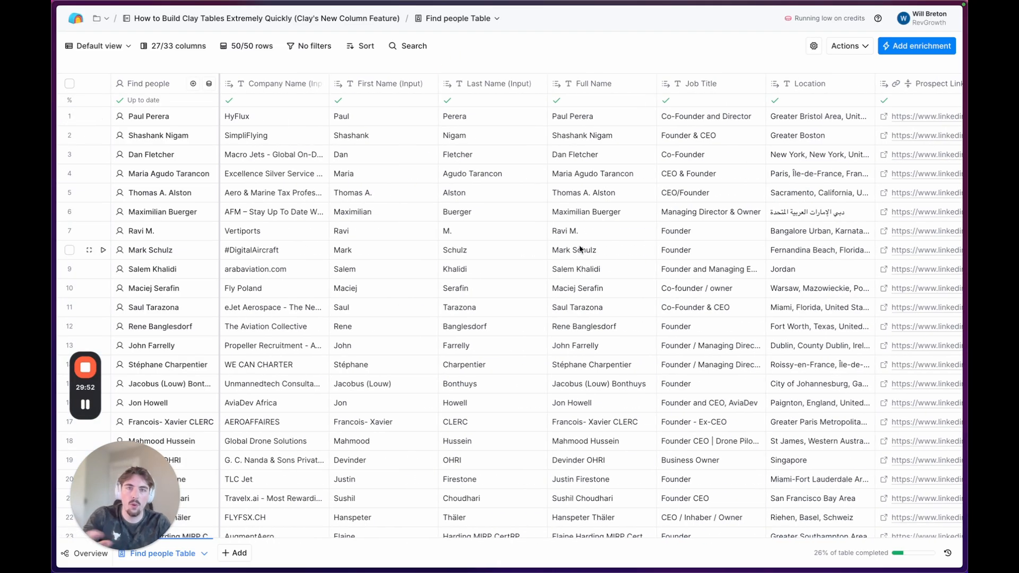
{"action": "scroll", "coordinate": [462, 126], "scroll_direction": "right", "scroll_amount": 10}
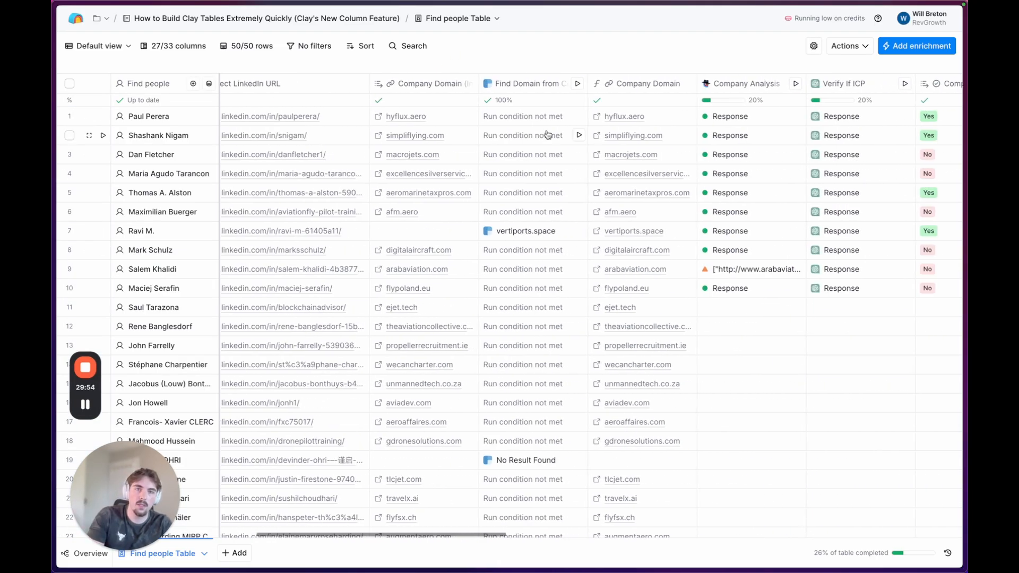
{"action": "left_click", "coordinate": [523, 85]}
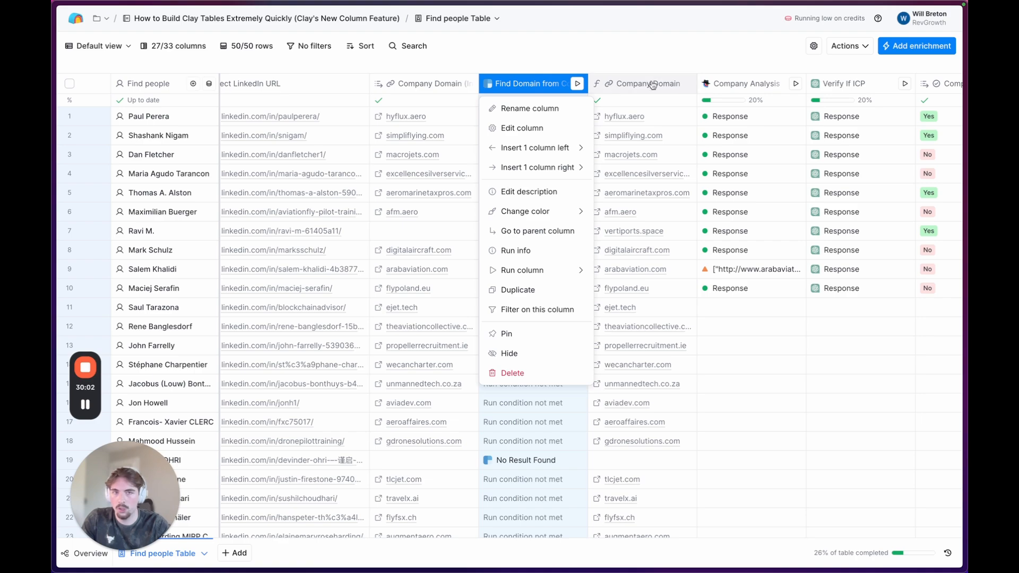
{"action": "scroll", "coordinate": [667, 89], "scroll_direction": "right", "scroll_amount": 10}
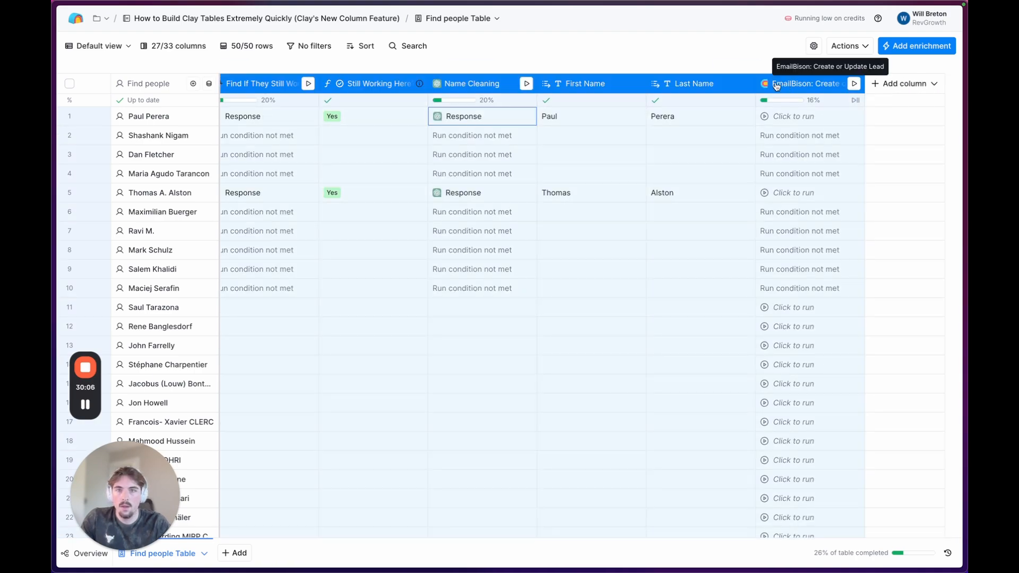
{"action": "scroll", "coordinate": [776, 86], "scroll_direction": "left", "scroll_amount": 15}
{"action": "scroll", "coordinate": [795, 86], "scroll_direction": "right", "scroll_amount": 15}
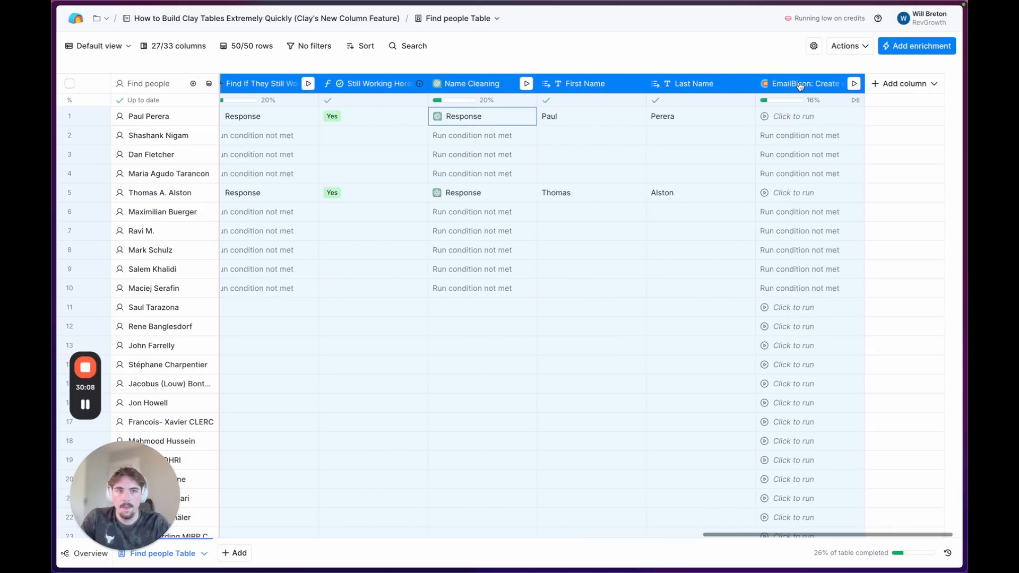
Step: Try to group the selected enrichment columns
{"action": "right_click", "coordinate": [800, 86]}
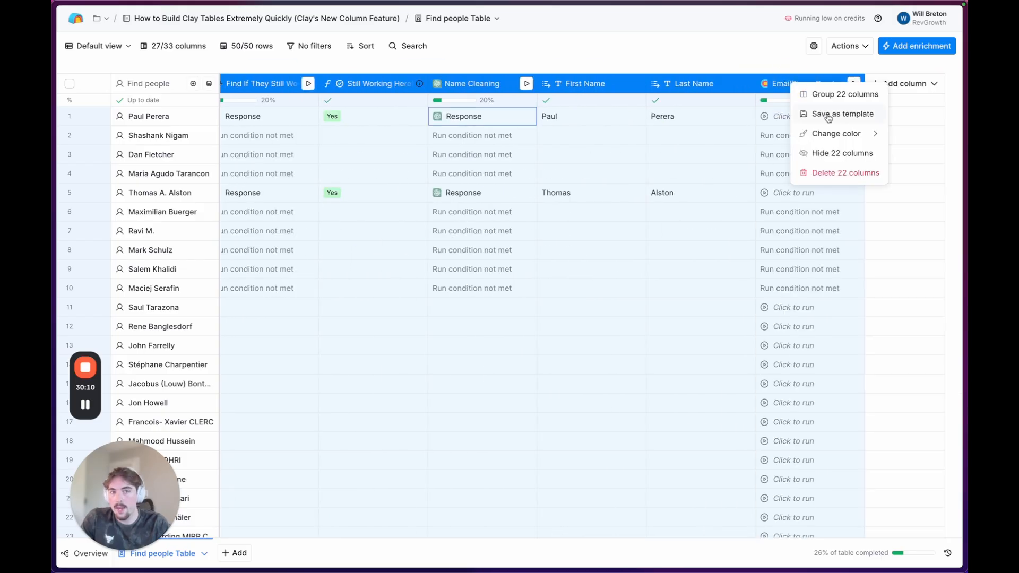
{"action": "left_click", "coordinate": [835, 96]}
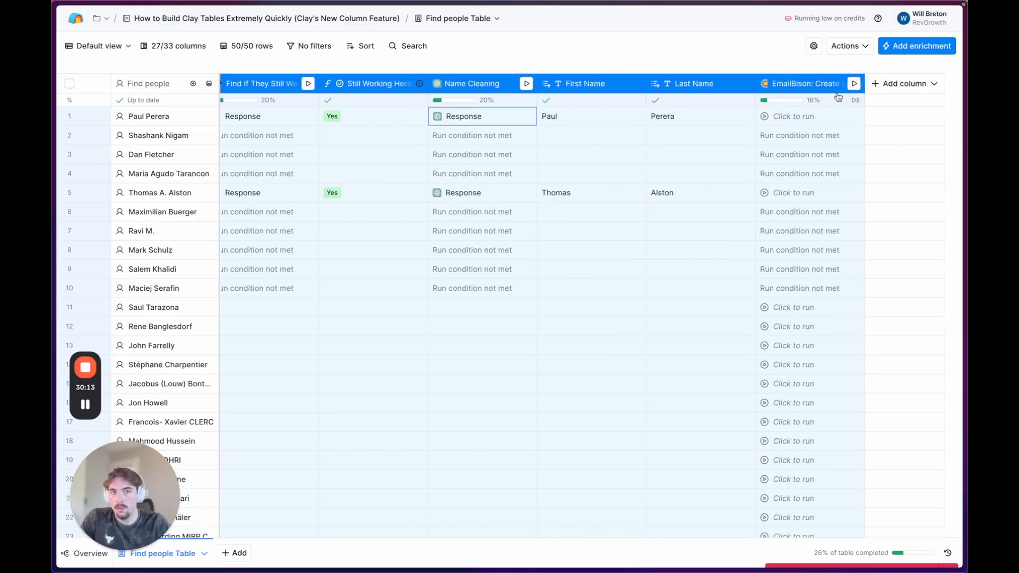
Step: Start saving the selected columns as a template named "Basic Enrichment Flow" with the description "Test for video."
{"action": "right_click", "coordinate": [794, 88]}
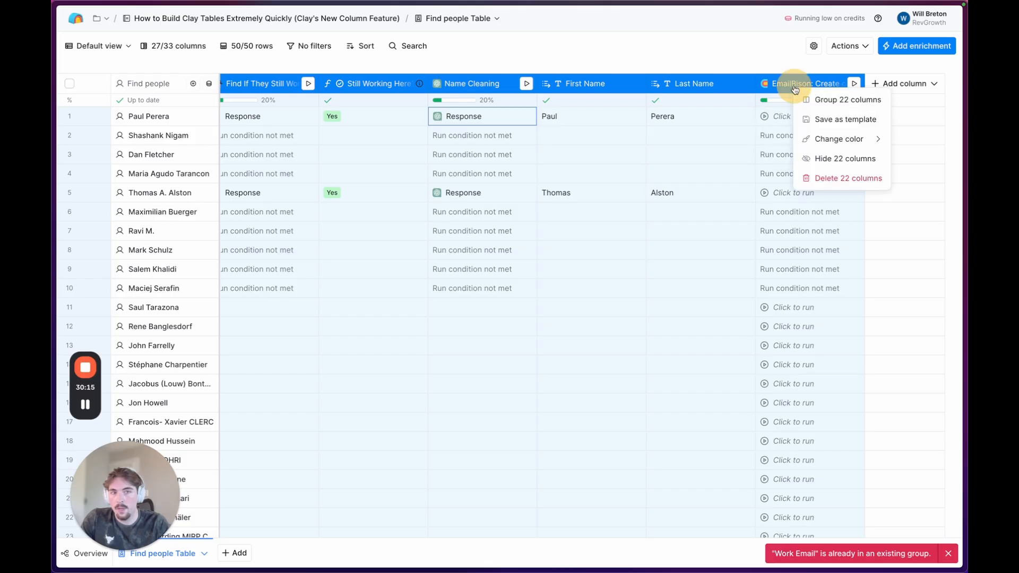
{"action": "left_click", "coordinate": [819, 117]}
{"action": "left_click", "coordinate": [801, 116]}
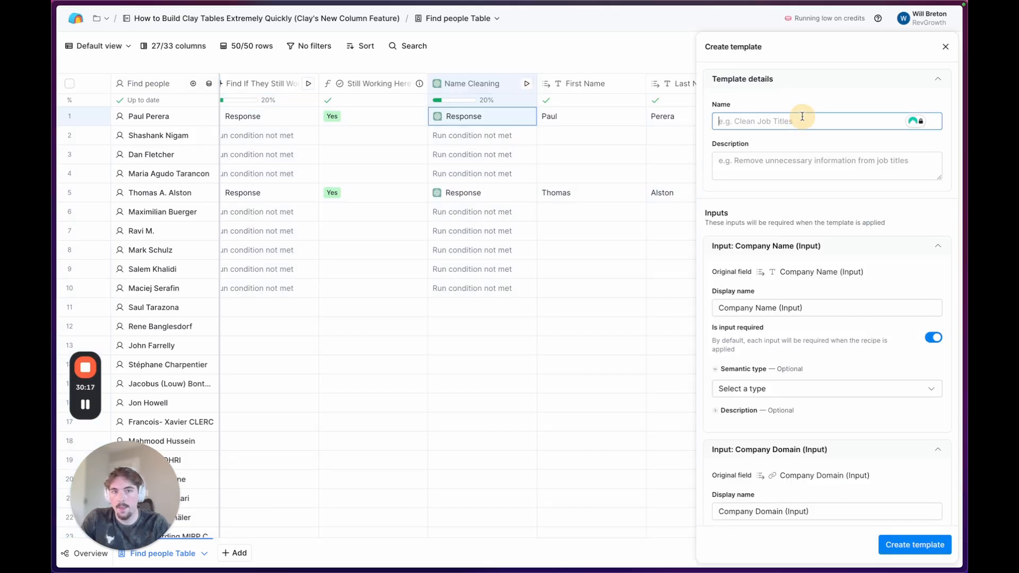
{"action": "type", "text": "Basic Enrichment Flow"}
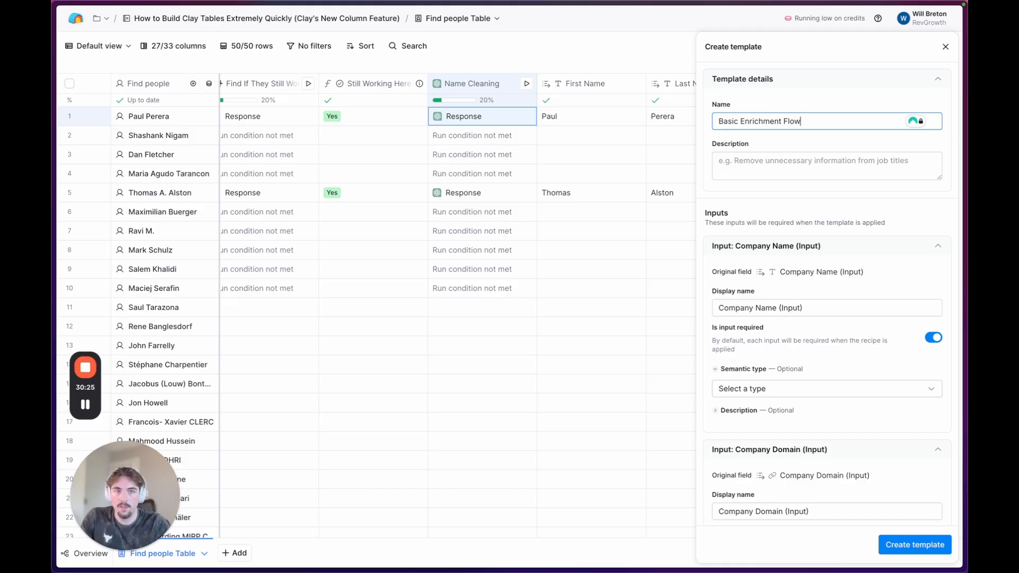
{"action": "left_click", "coordinate": [789, 161]}
{"action": "type", "text": "Test "}
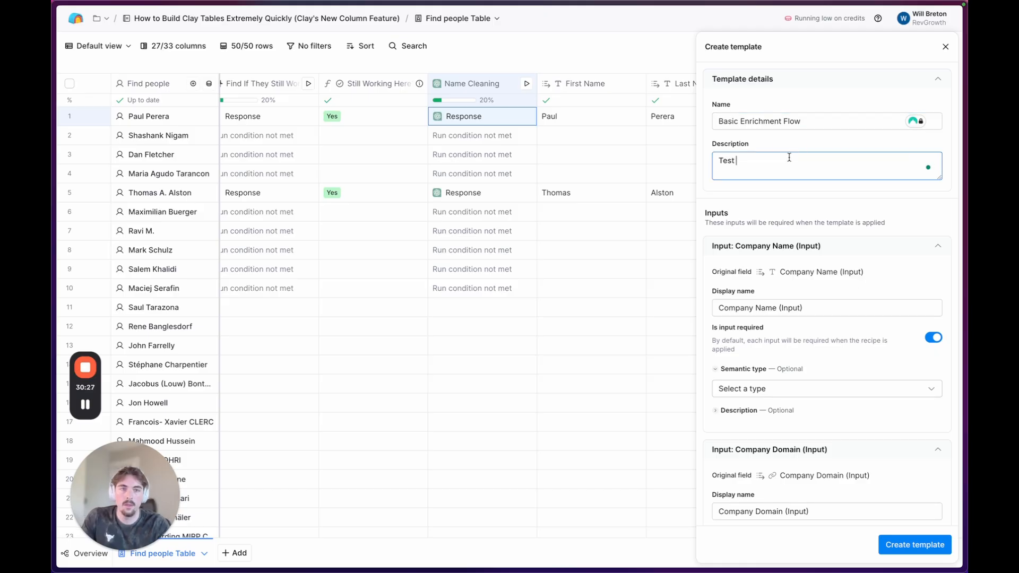
{"action": "type", "text": "for video."}
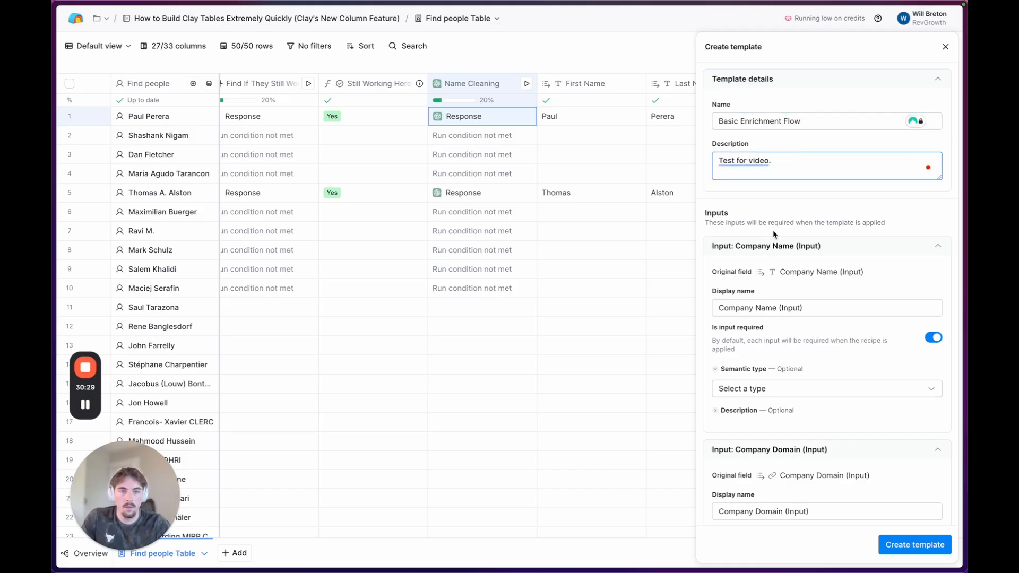
Step: Review the template's required inputs and column order, create the template and dismiss the notification
{"action": "scroll", "coordinate": [775, 195], "scroll_direction": "down", "scroll_amount": 8}
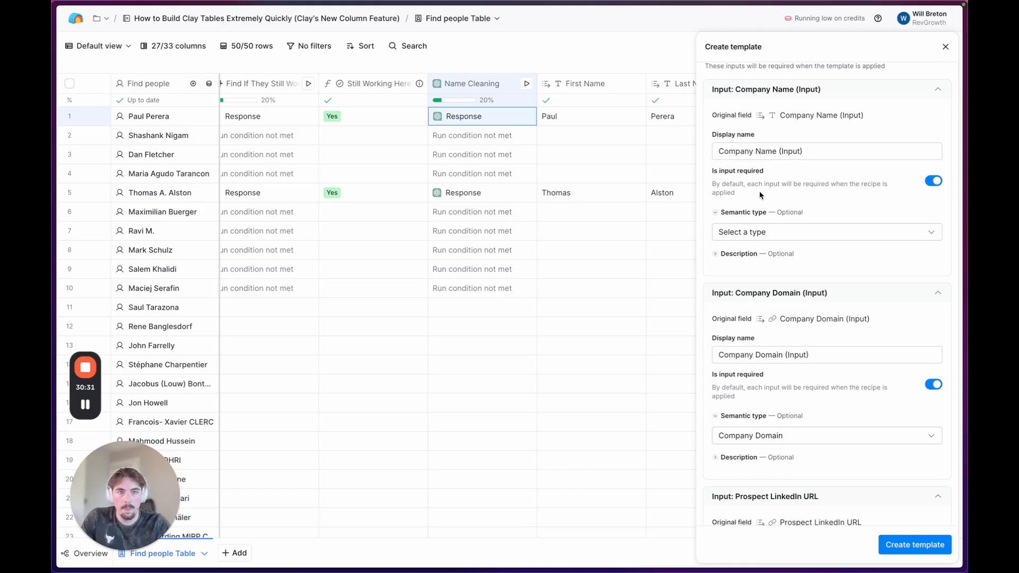
{"action": "scroll", "coordinate": [766, 198], "scroll_direction": "down", "scroll_amount": 3}
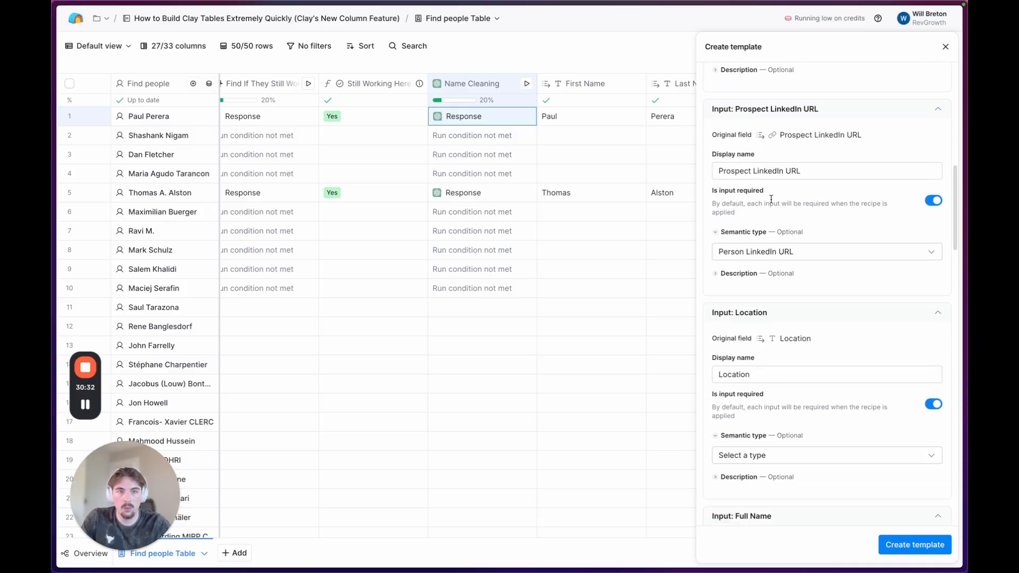
{"action": "scroll", "coordinate": [775, 201], "scroll_direction": "up", "scroll_amount": 5}
{"action": "scroll", "coordinate": [777, 203], "scroll_direction": "down", "scroll_amount": 12}
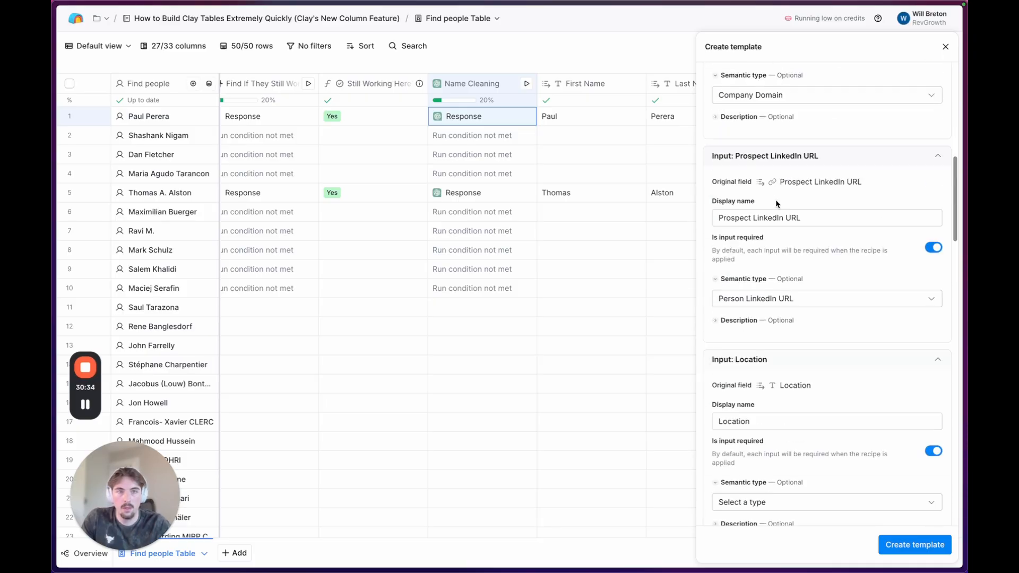
{"action": "scroll", "coordinate": [777, 205], "scroll_direction": "down", "scroll_amount": 20}
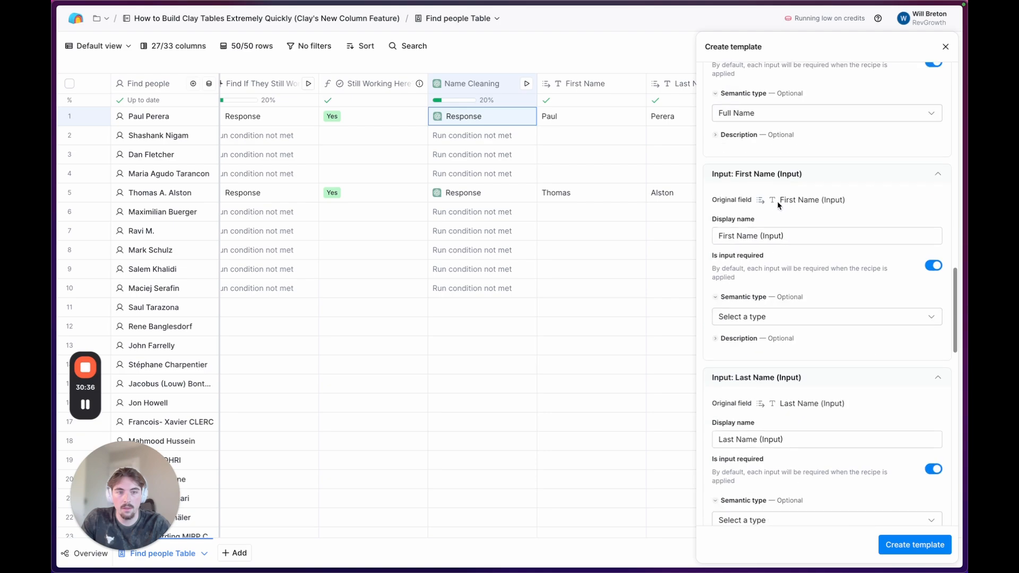
{"action": "scroll", "coordinate": [780, 207], "scroll_direction": "down", "scroll_amount": 12}
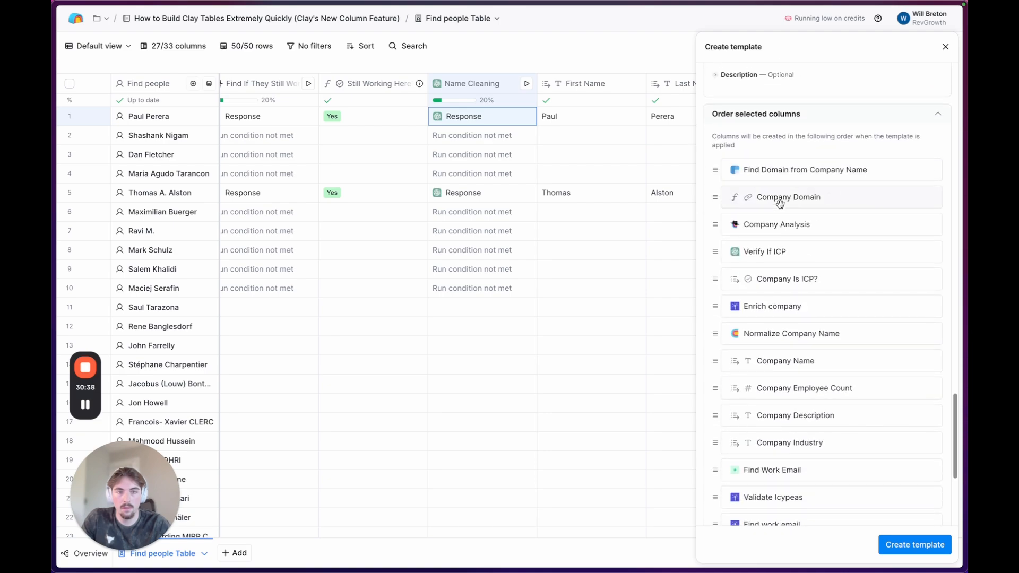
{"action": "scroll", "coordinate": [779, 204], "scroll_direction": "down", "scroll_amount": 8}
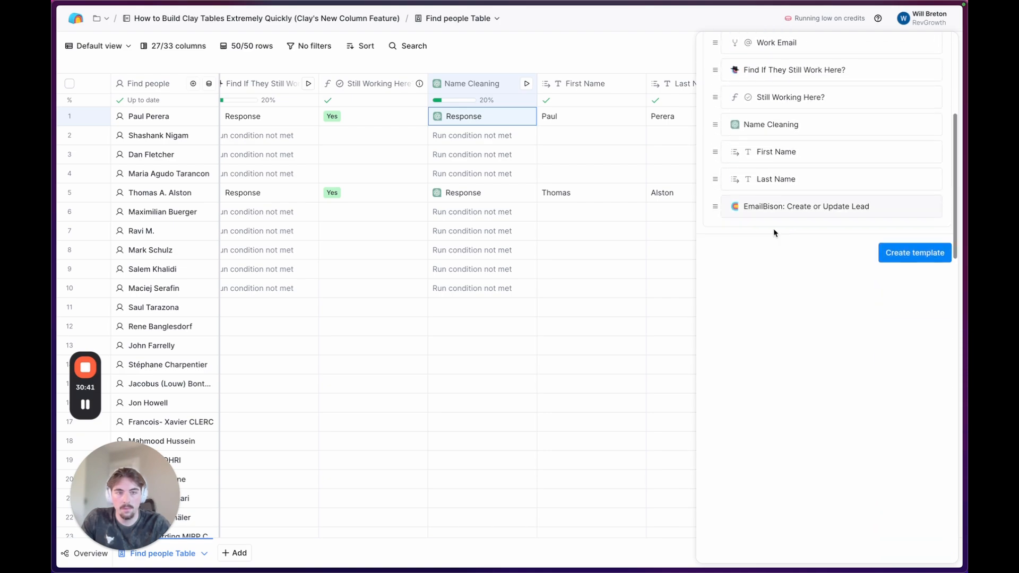
{"action": "left_click", "coordinate": [902, 248]}
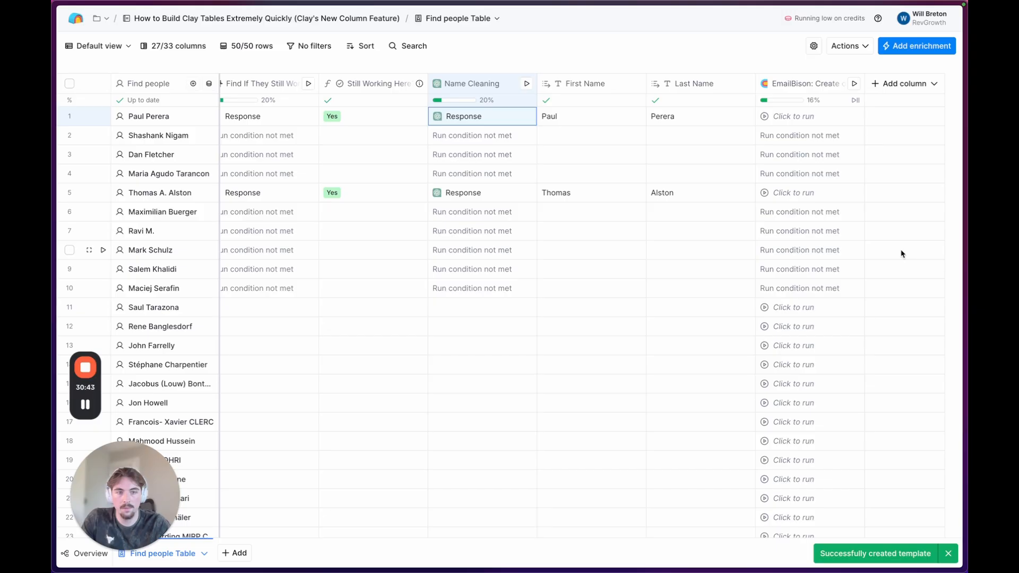
{"action": "left_click", "coordinate": [949, 554]}
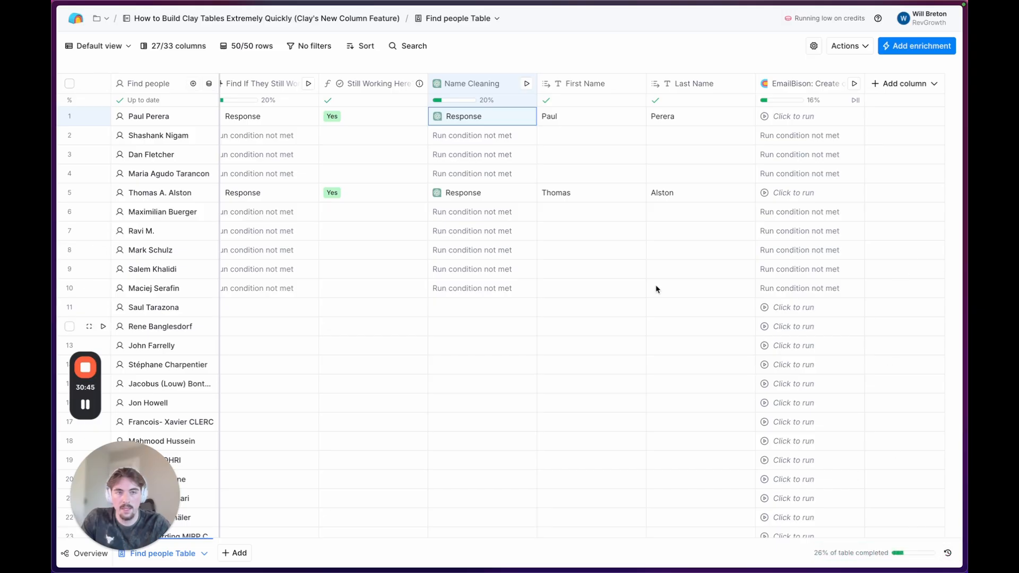
Step: Add a new table to the workbook using the Find people source
{"action": "scroll", "coordinate": [522, 224], "scroll_direction": "left", "scroll_amount": 3}
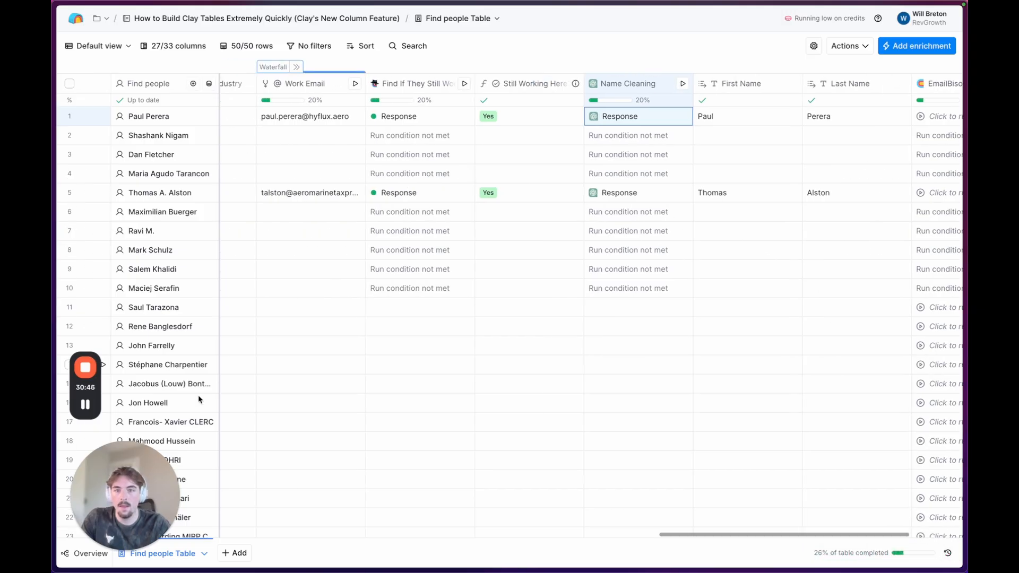
{"action": "left_click", "coordinate": [228, 554]}
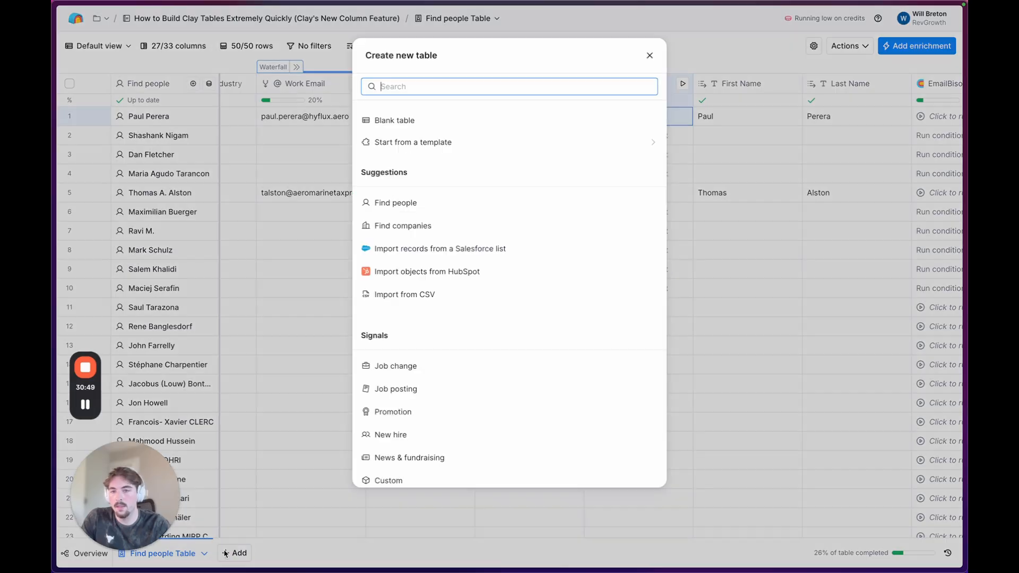
{"action": "left_click", "coordinate": [414, 204]}
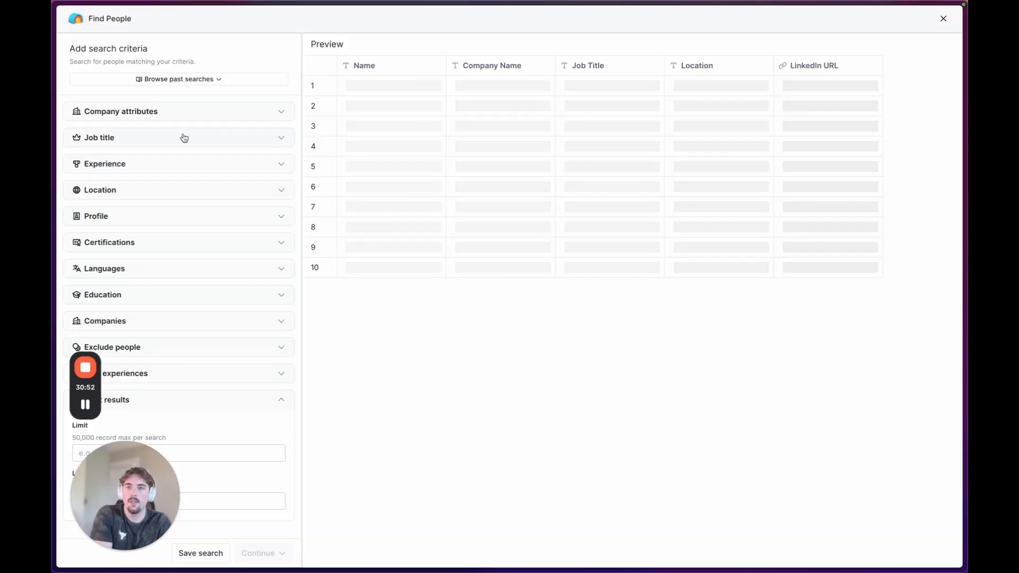
Step: Limit the people search to companies in the Airlines and Aviation industry
{"action": "left_click", "coordinate": [163, 110]}
{"action": "left_click", "coordinate": [167, 152]}
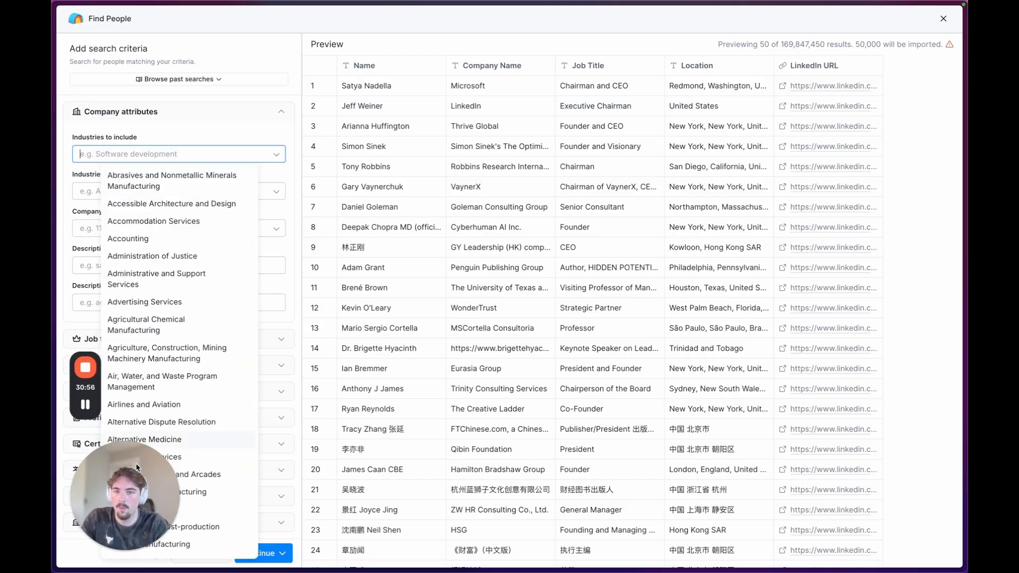
{"action": "left_click", "coordinate": [151, 493]}
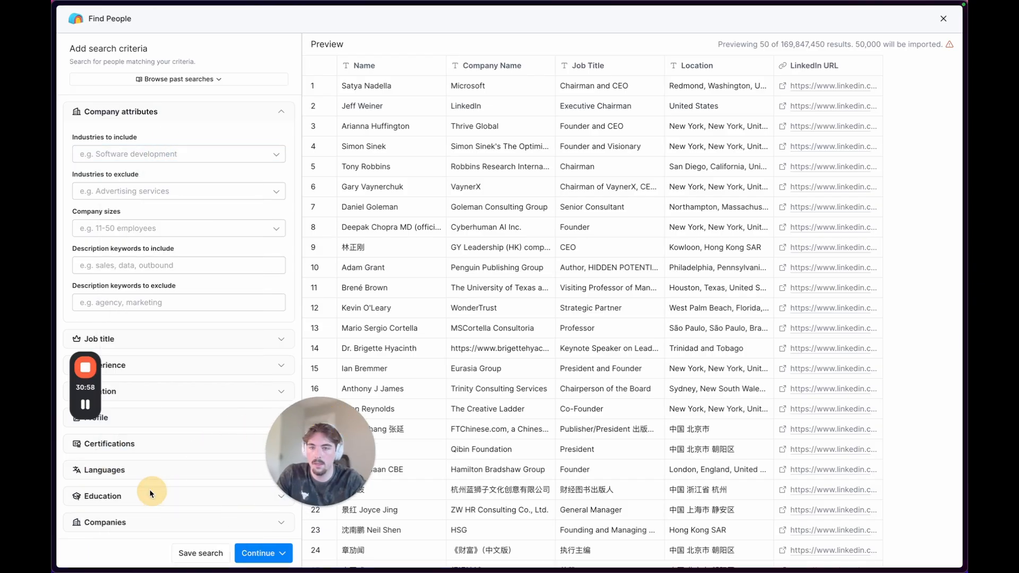
{"action": "left_click", "coordinate": [161, 152]}
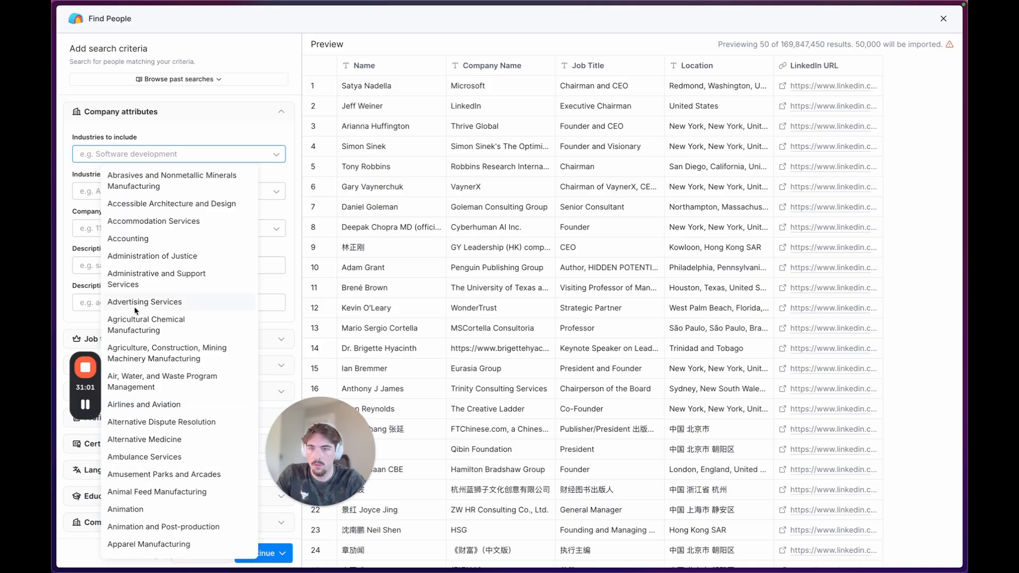
{"action": "scroll", "coordinate": [157, 409], "scroll_direction": "down", "scroll_amount": 5}
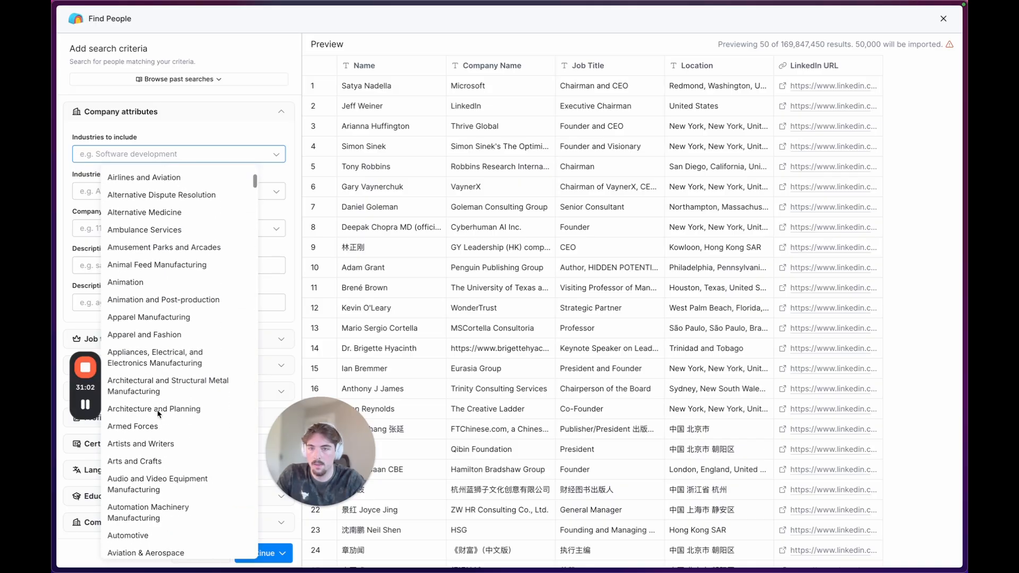
{"action": "scroll", "coordinate": [142, 313], "scroll_direction": "up", "scroll_amount": 1}
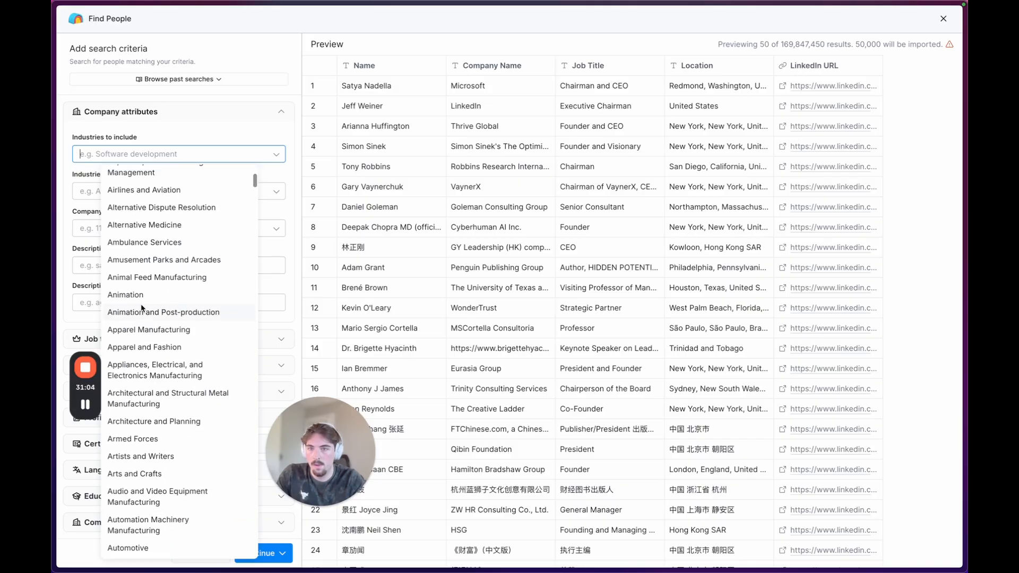
{"action": "left_click", "coordinate": [133, 210]}
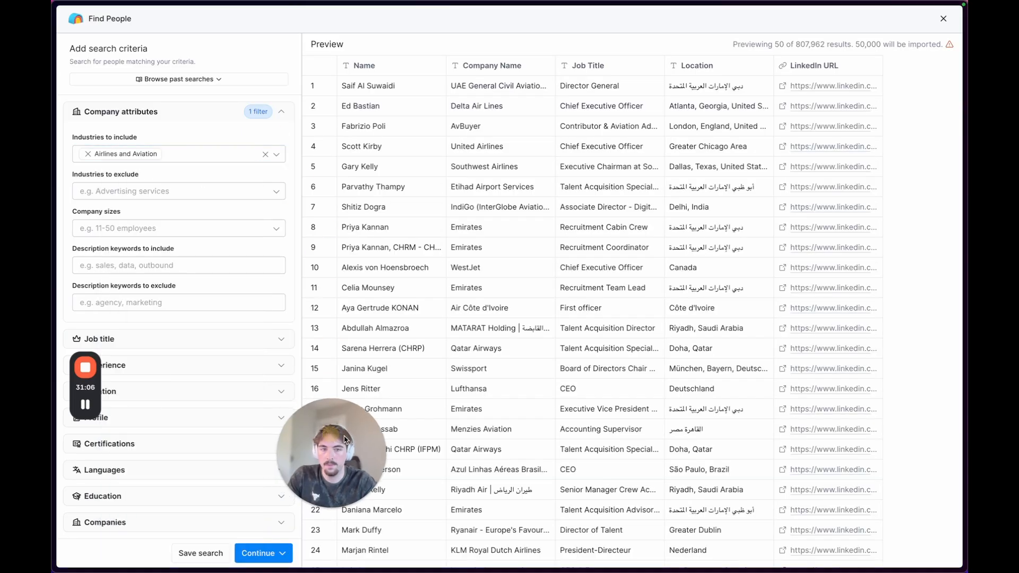
{"action": "left_click_drag", "start_coordinate": [324, 451], "coordinate": [962, 485]}
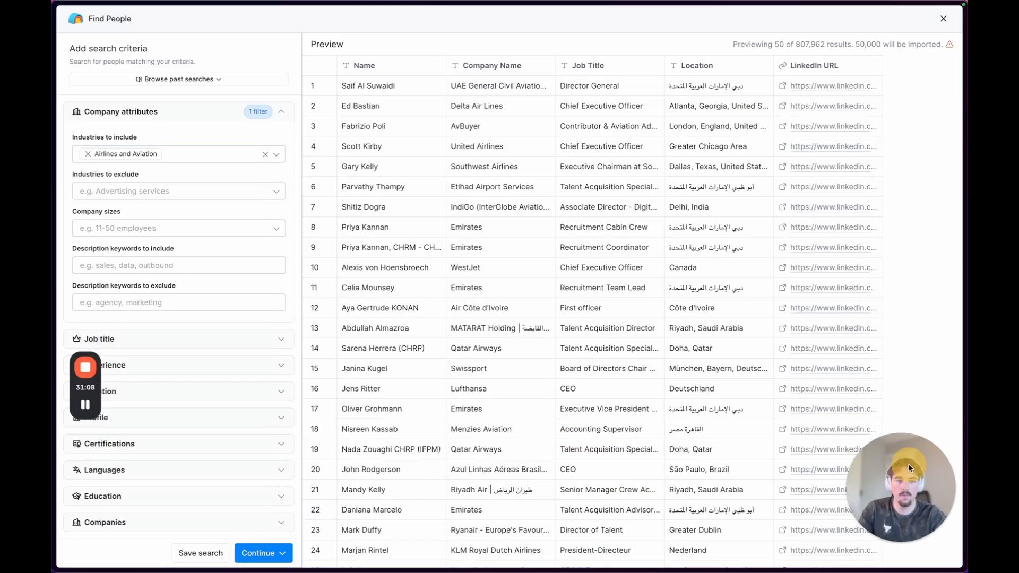
Step: Restrict the company sizes to 2-10 employees and 11-50 employees
{"action": "left_click", "coordinate": [162, 226]}
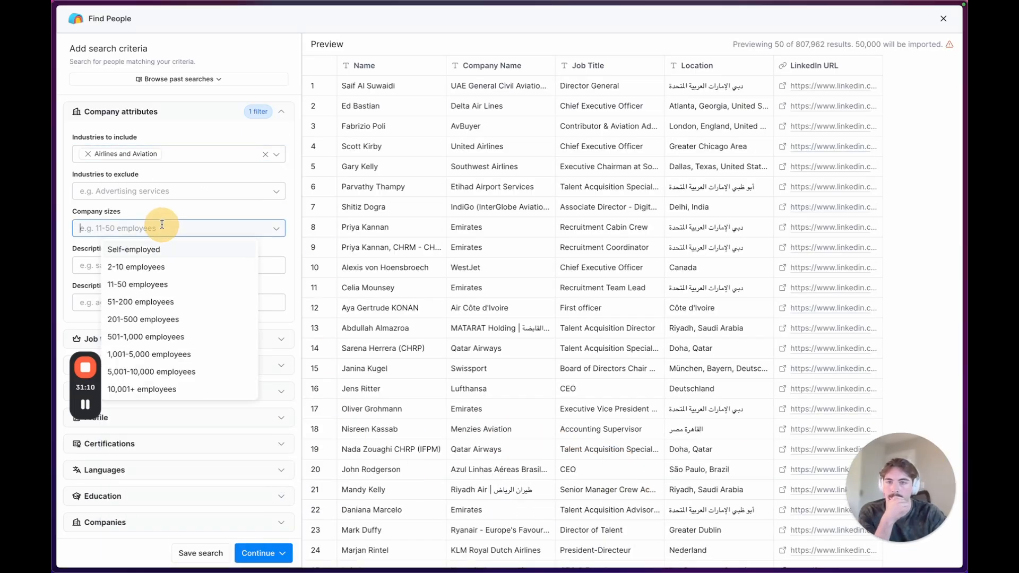
{"action": "left_click", "coordinate": [141, 266]}
{"action": "left_click", "coordinate": [159, 284]}
{"action": "left_click", "coordinate": [195, 213]}
Step: Restrict the people search to the job title Founder
{"action": "scroll", "coordinate": [193, 276], "scroll_direction": "down", "scroll_amount": 3}
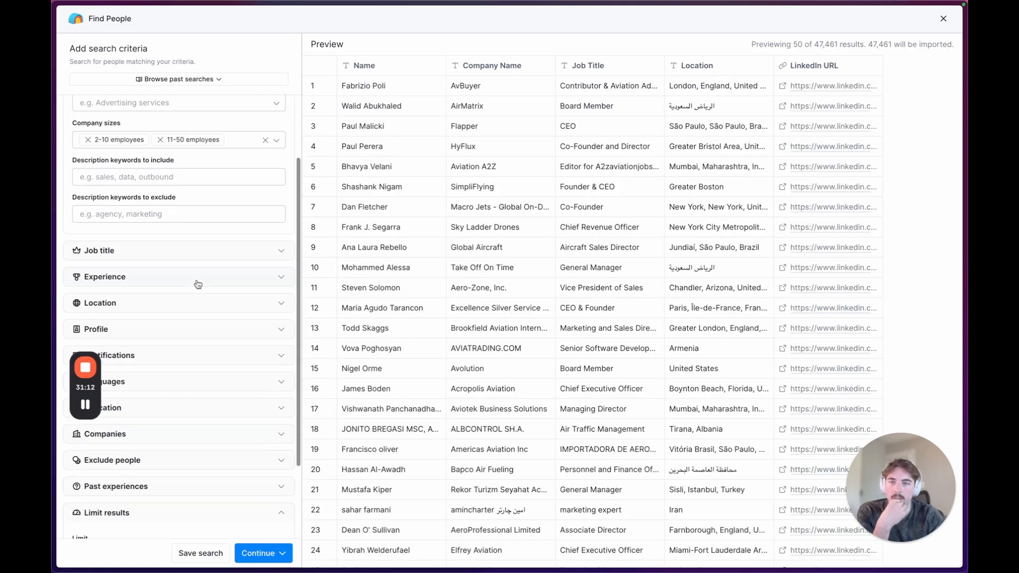
{"action": "left_click", "coordinate": [159, 212]}
{"action": "scroll", "coordinate": [165, 281], "scroll_direction": "down", "scroll_amount": 1}
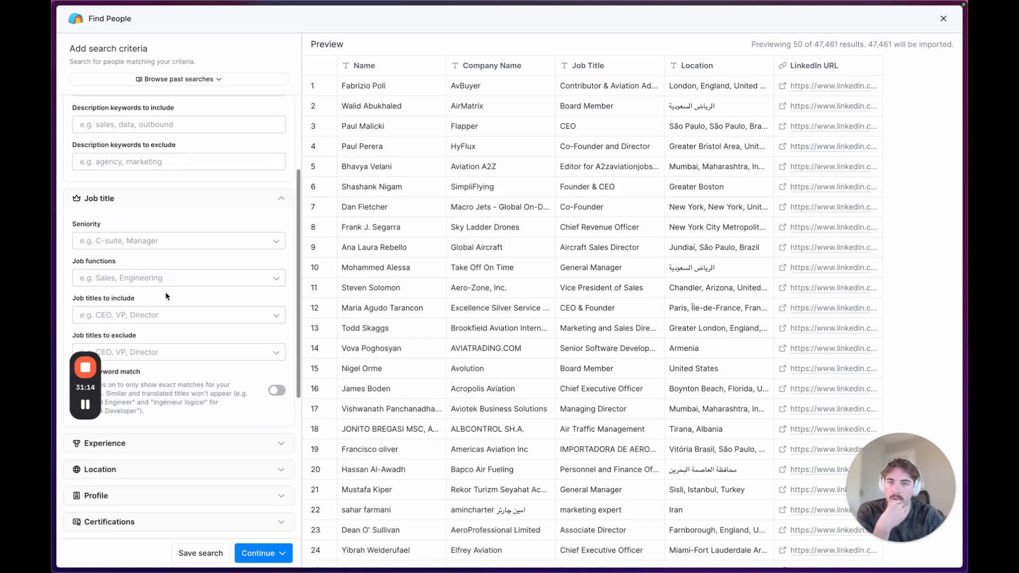
{"action": "left_click", "coordinate": [156, 272]}
{"action": "left_click", "coordinate": [159, 287]}
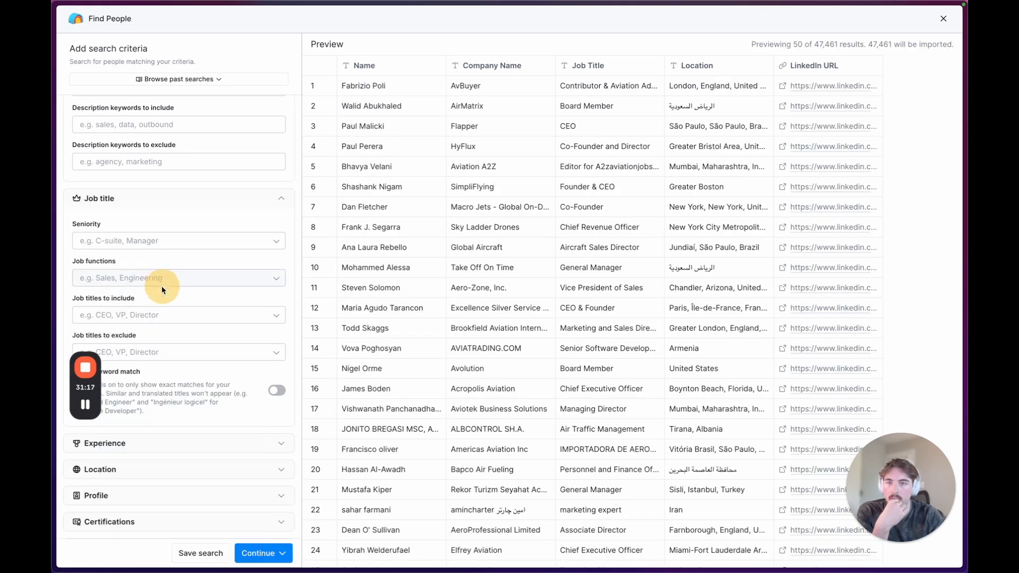
{"action": "scroll", "coordinate": [159, 287], "scroll_direction": "down", "scroll_amount": 5}
{"action": "left_click", "coordinate": [145, 228]}
{"action": "type", "text": "Founder"}
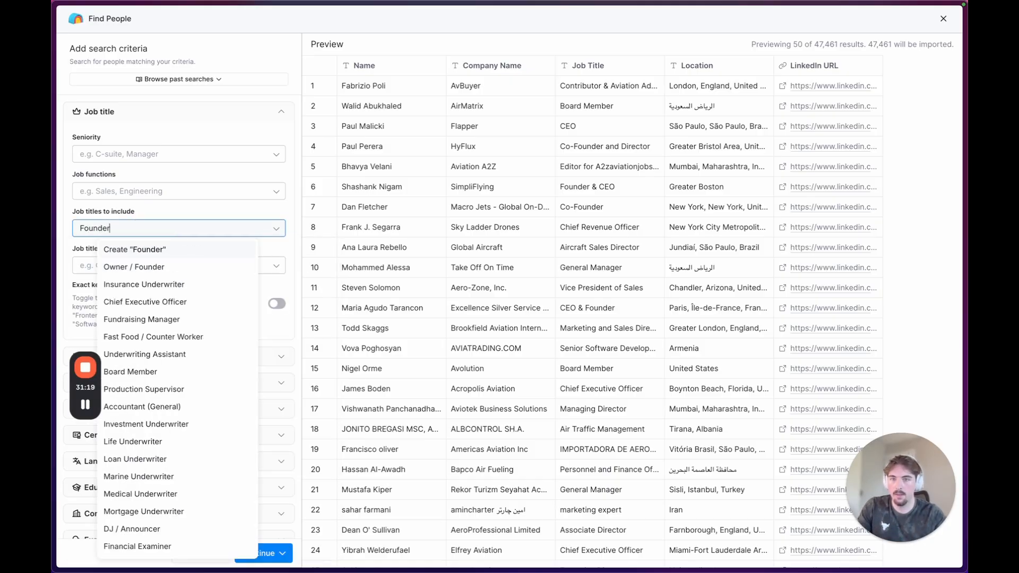
{"action": "key", "text": "Return"}
{"action": "left_click", "coordinate": [180, 208]}
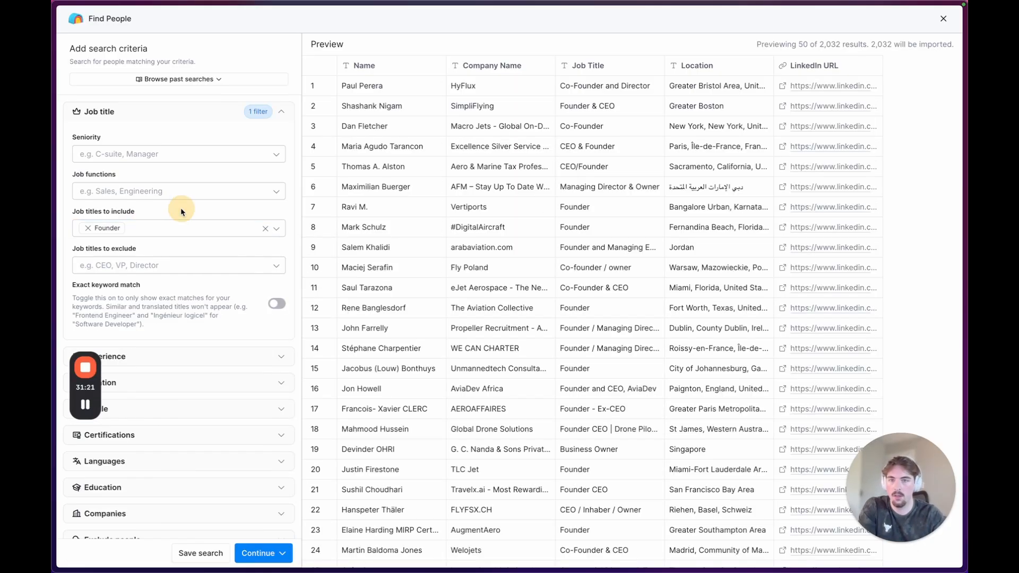
Step: Limit the search to 20 results and import them into a new table without additional enrichments
{"action": "scroll", "coordinate": [140, 410], "scroll_direction": "down", "scroll_amount": 10}
{"action": "left_click", "coordinate": [113, 464]}
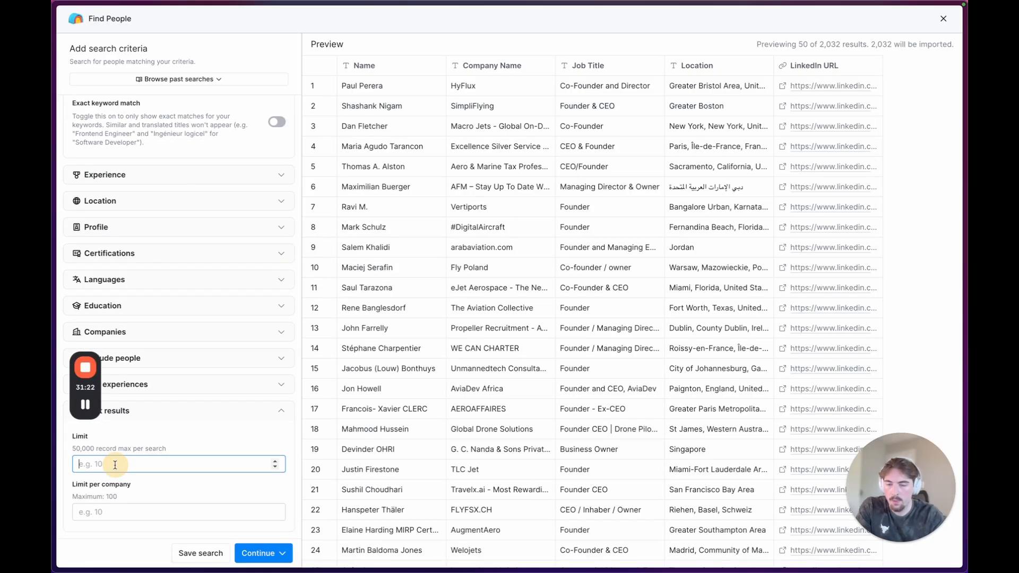
{"action": "type", "text": "20"}
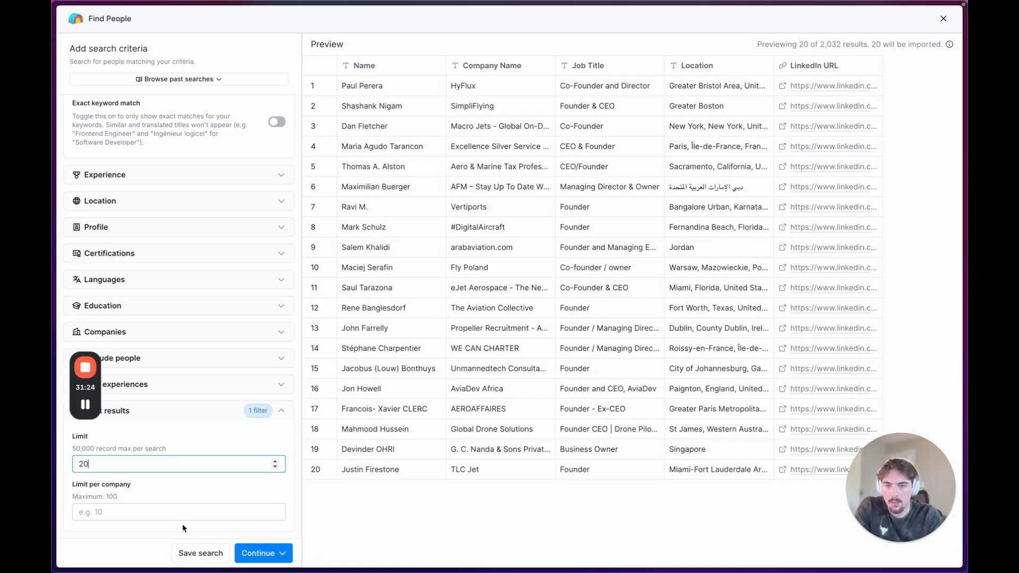
{"action": "left_click", "coordinate": [259, 554]}
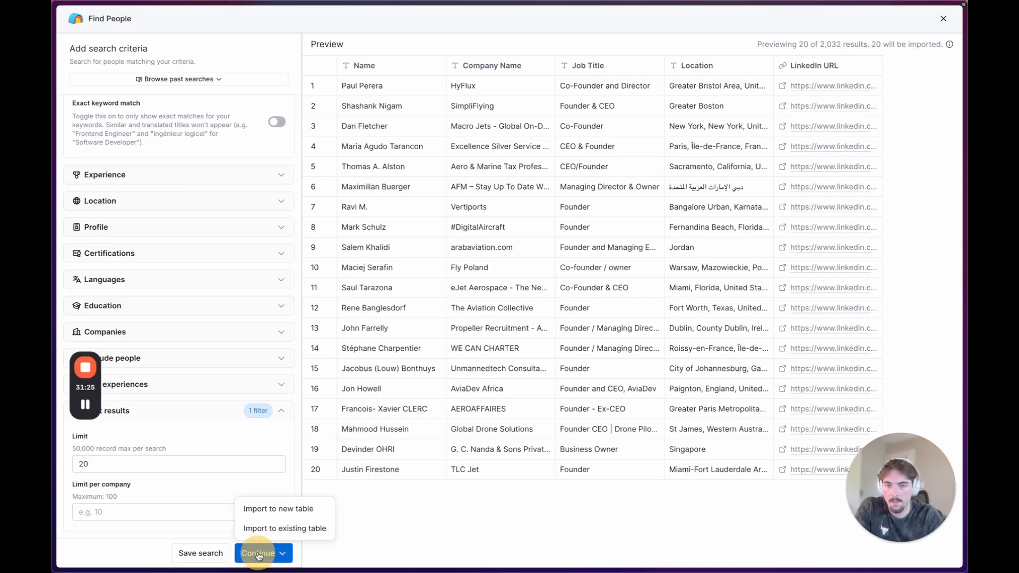
{"action": "left_click", "coordinate": [264, 509]}
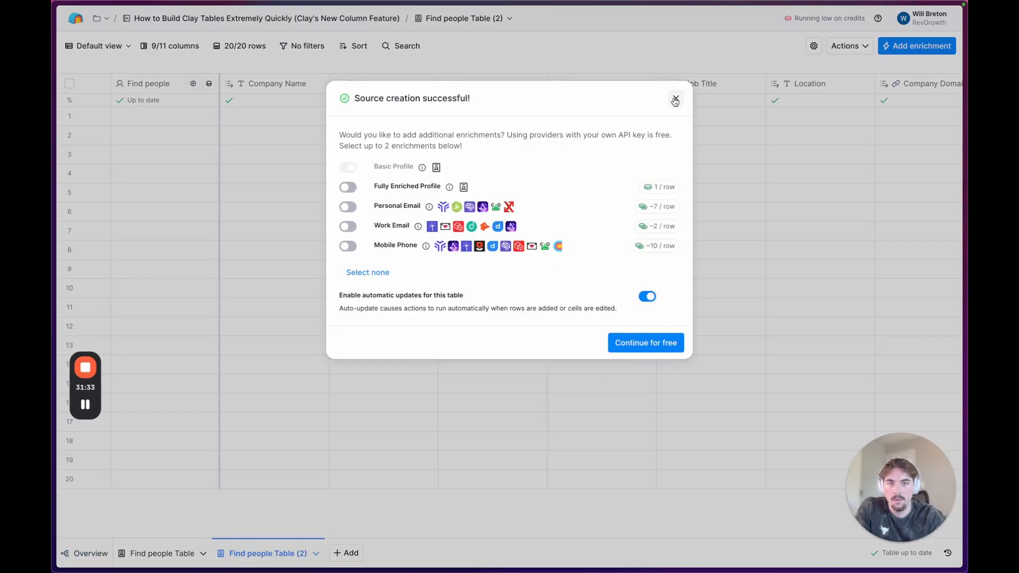
{"action": "left_click", "coordinate": [675, 101]}
Step: Add an enrichment to the new table using the saved Basic Enrichment Flow template
{"action": "scroll", "coordinate": [527, 165], "scroll_direction": "right", "scroll_amount": 5}
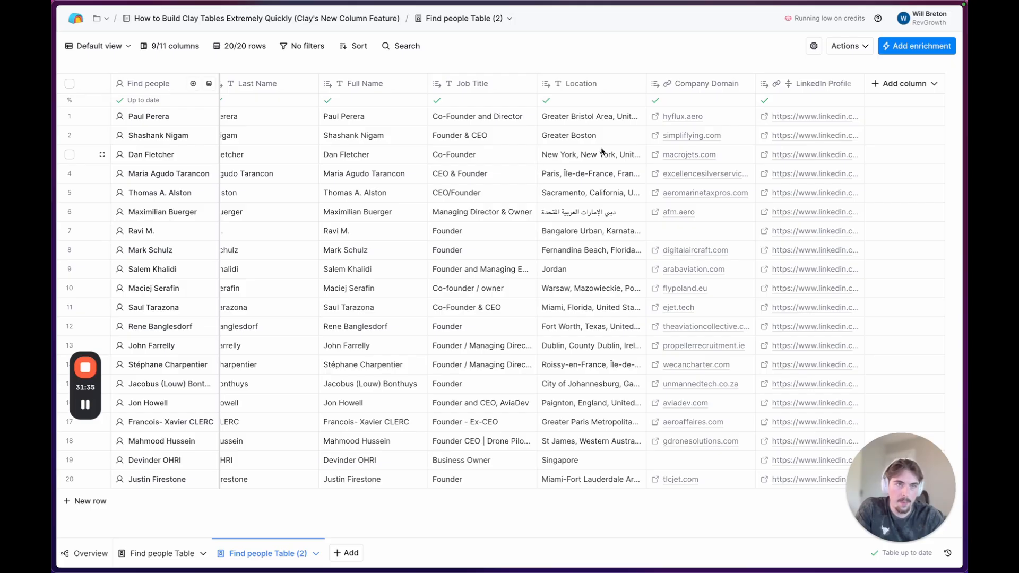
{"action": "left_click", "coordinate": [906, 83]}
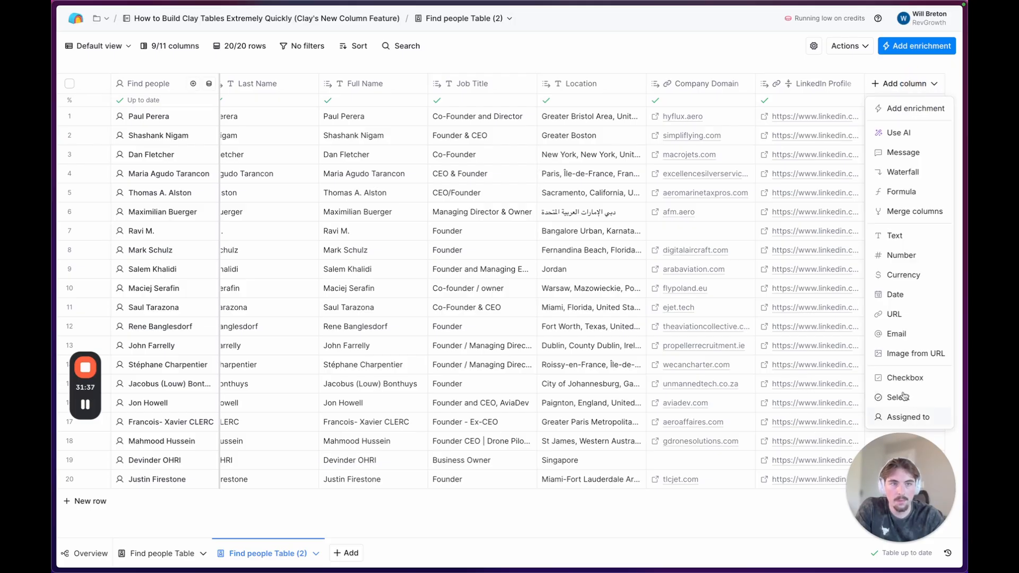
{"action": "left_click", "coordinate": [905, 110]}
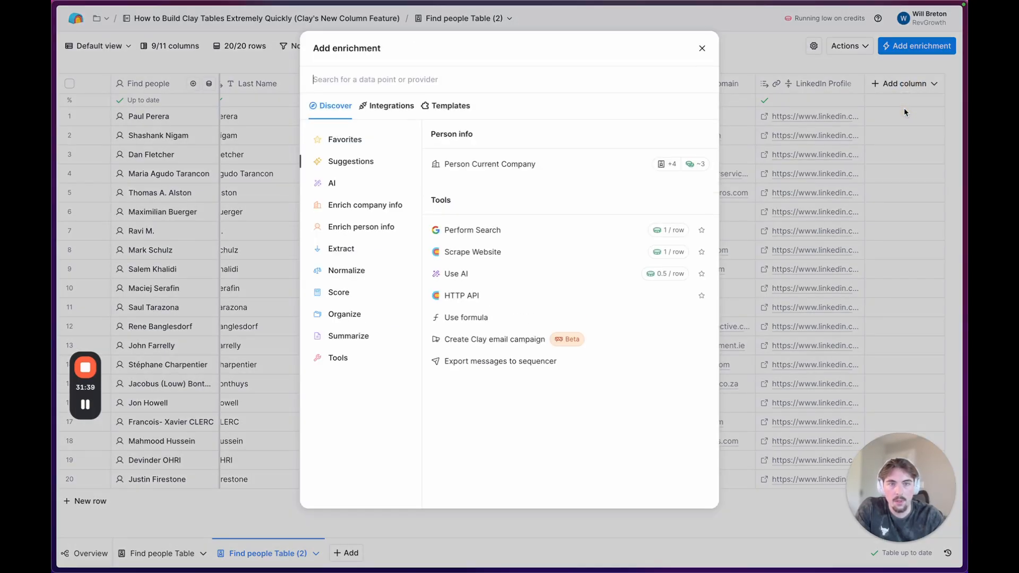
{"action": "left_click", "coordinate": [448, 129]}
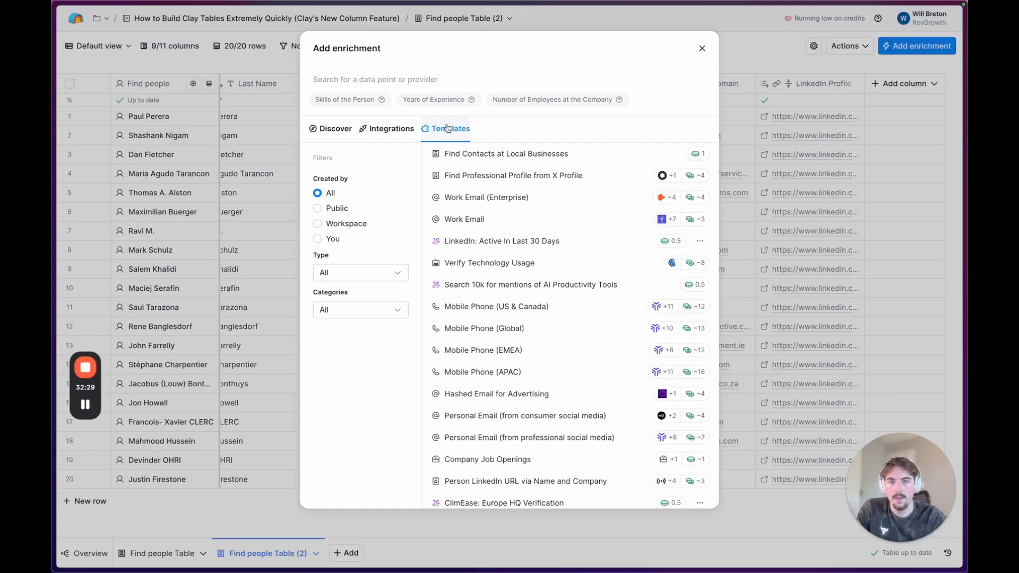
{"action": "left_click", "coordinate": [317, 239]}
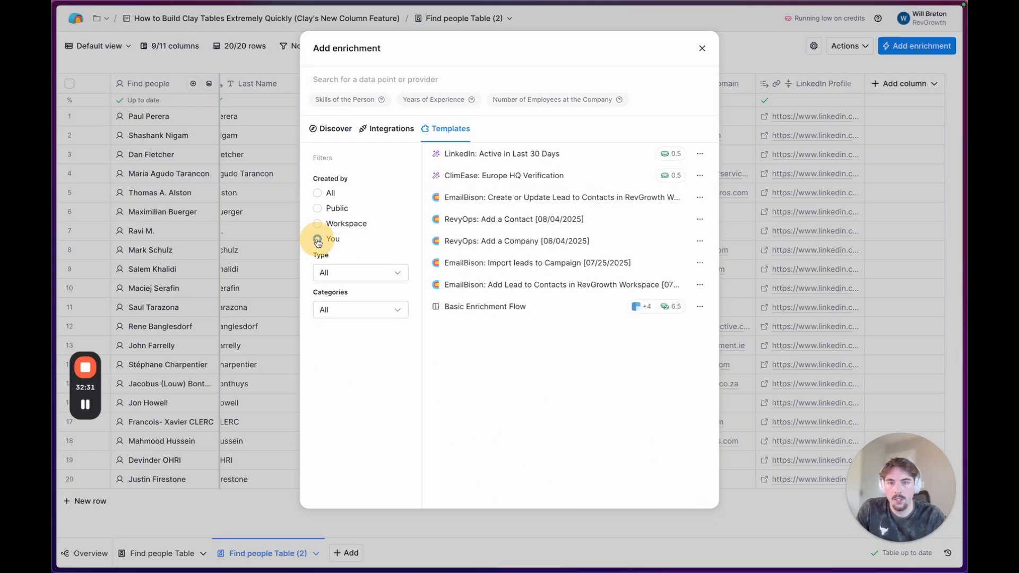
{"action": "left_click", "coordinate": [319, 193]}
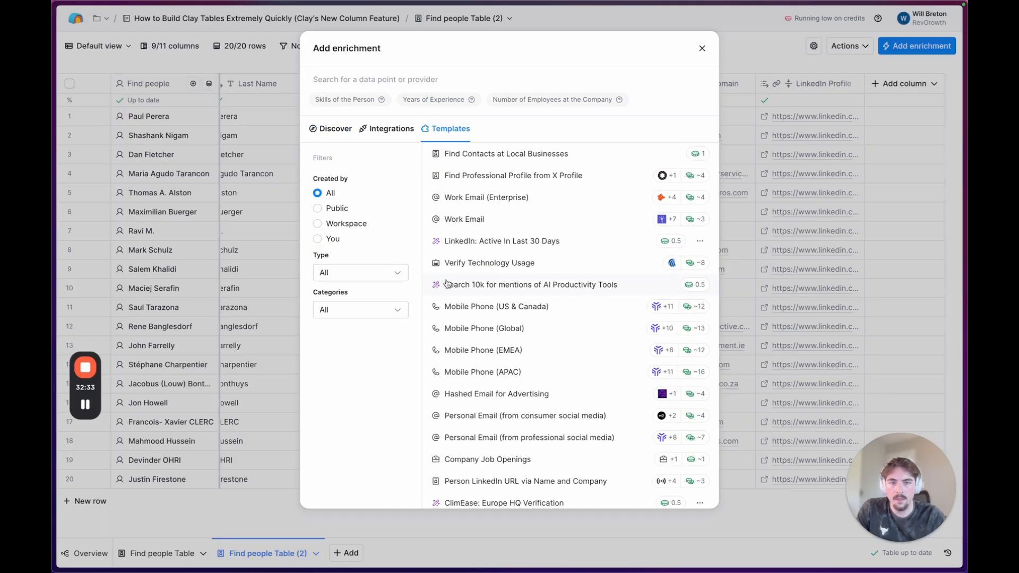
{"action": "scroll", "coordinate": [445, 283], "scroll_direction": "down", "scroll_amount": 20}
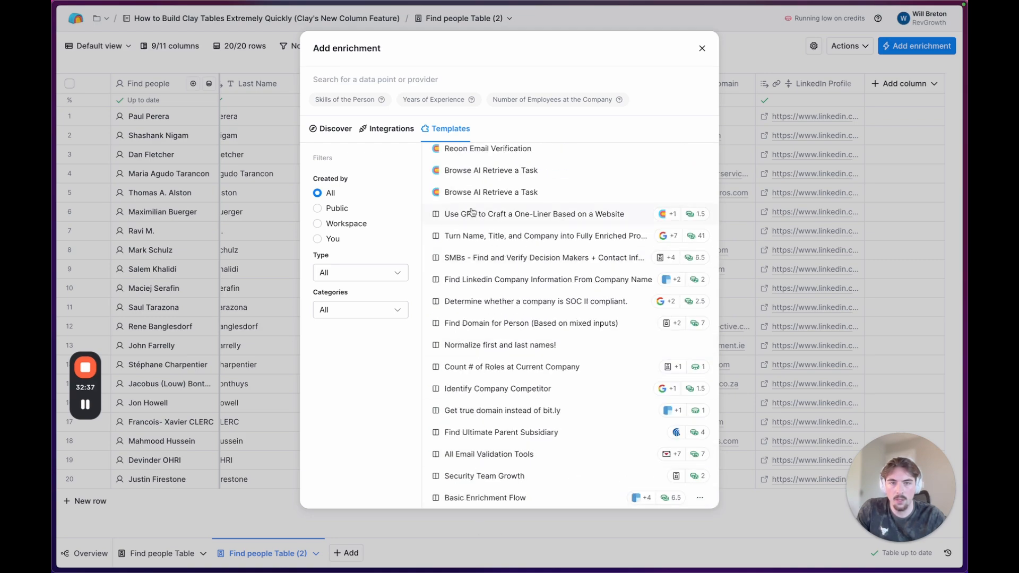
{"action": "left_click", "coordinate": [483, 498]}
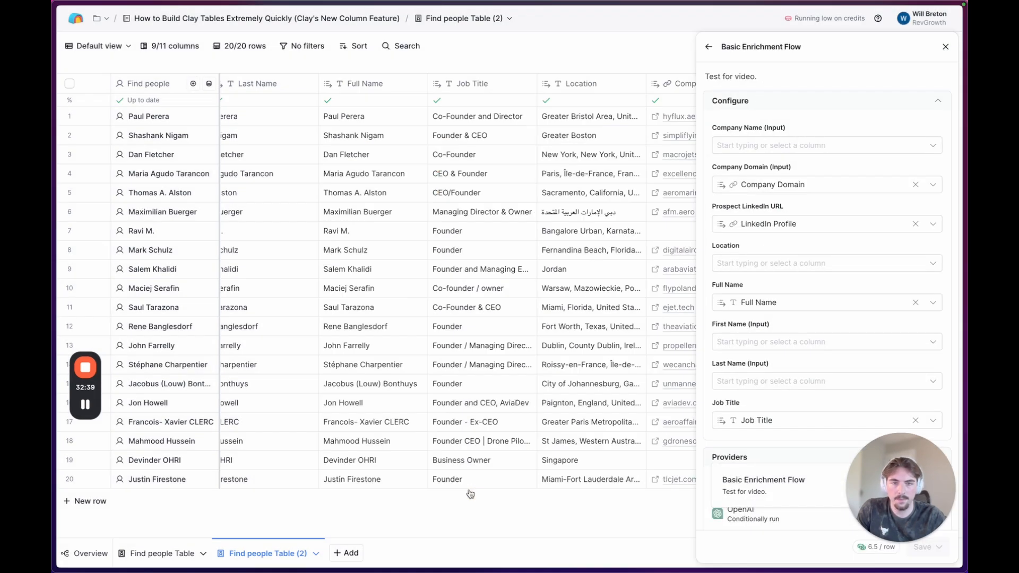
Step: Map the template's Company Name and Company Domain inputs to the table columns of the same names
{"action": "left_click", "coordinate": [733, 144]}
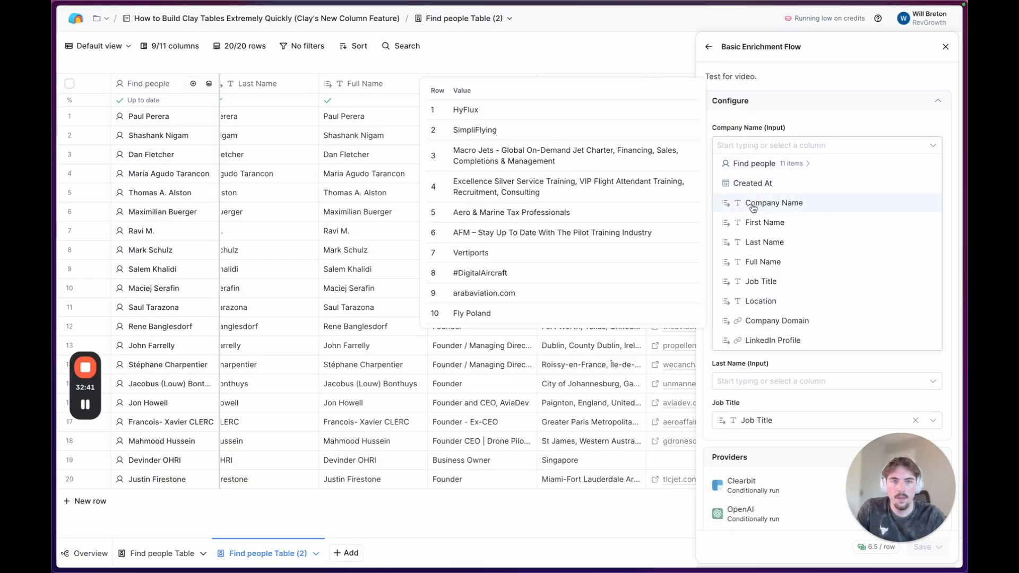
{"action": "left_click", "coordinate": [753, 205]}
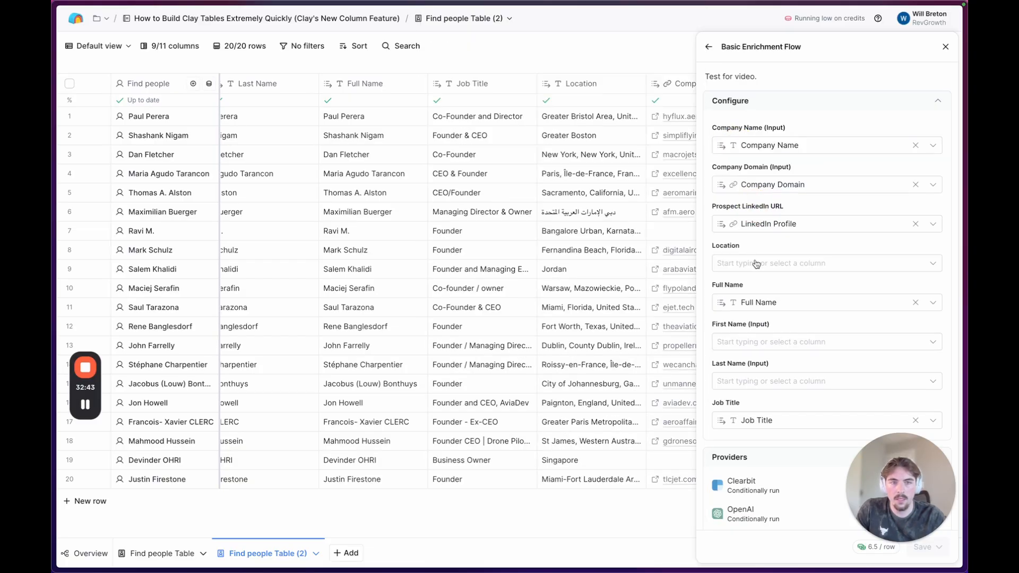
{"action": "left_click", "coordinate": [764, 184]}
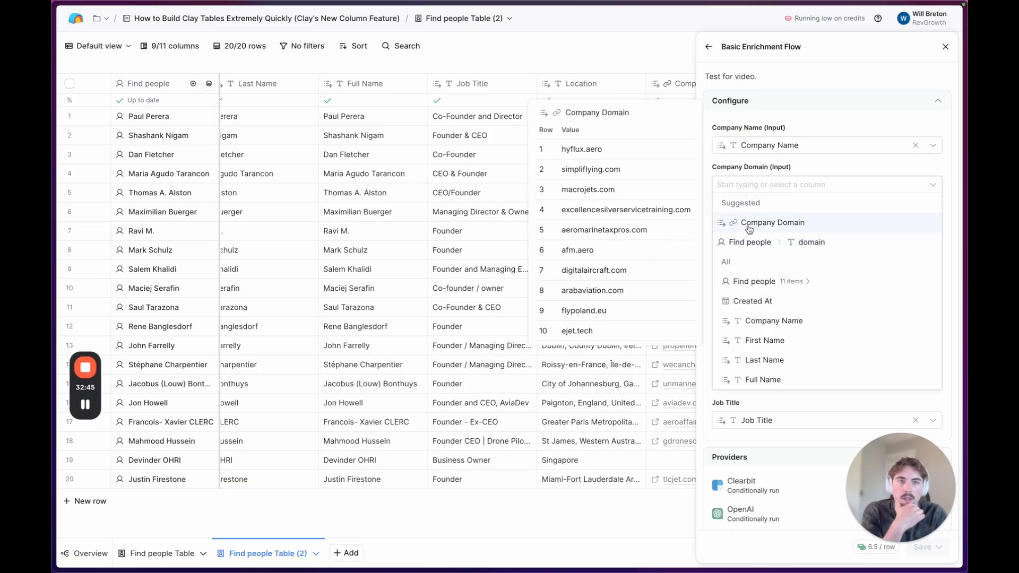
{"action": "scroll", "coordinate": [756, 305], "scroll_direction": "down", "scroll_amount": 2}
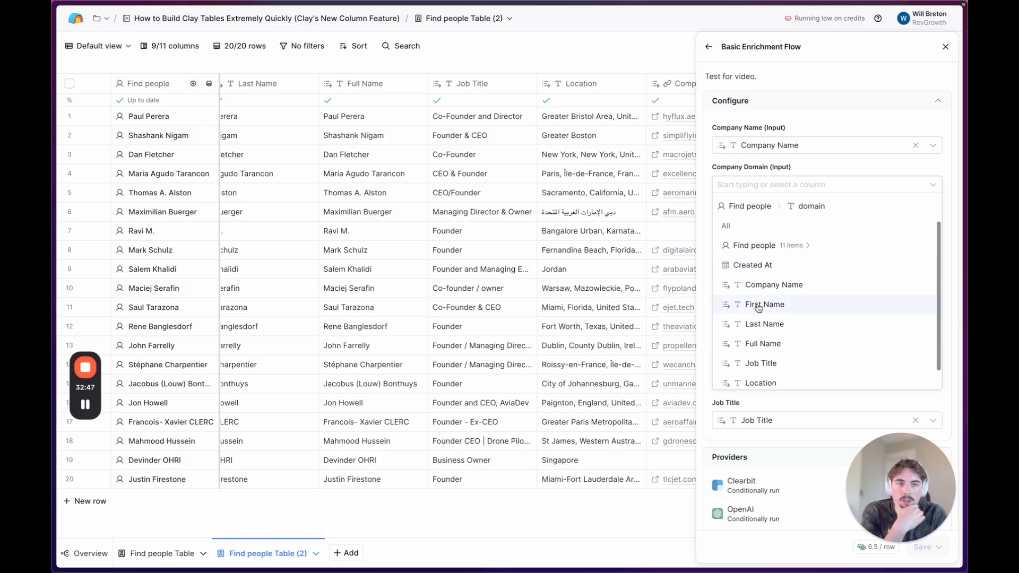
{"action": "scroll", "coordinate": [754, 302], "scroll_direction": "up", "scroll_amount": 2}
{"action": "scroll", "coordinate": [750, 299], "scroll_direction": "down", "scroll_amount": 3}
{"action": "scroll", "coordinate": [765, 250], "scroll_direction": "up", "scroll_amount": 3}
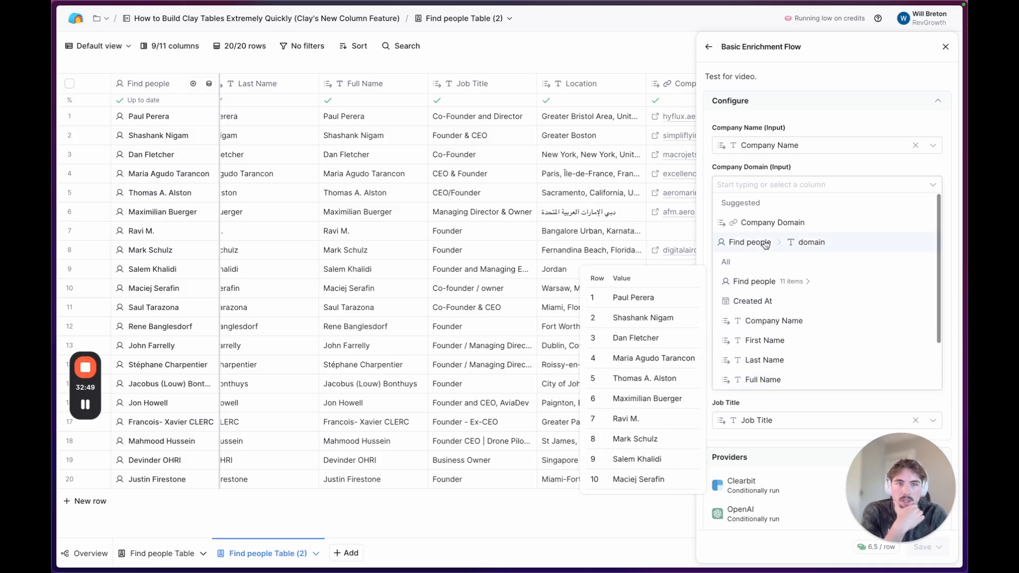
{"action": "mouse_move", "coordinate": [764, 242]}
{"action": "left_click", "coordinate": [764, 222]}
{"action": "scroll", "coordinate": [447, 174], "scroll_direction": "left", "scroll_amount": 5}
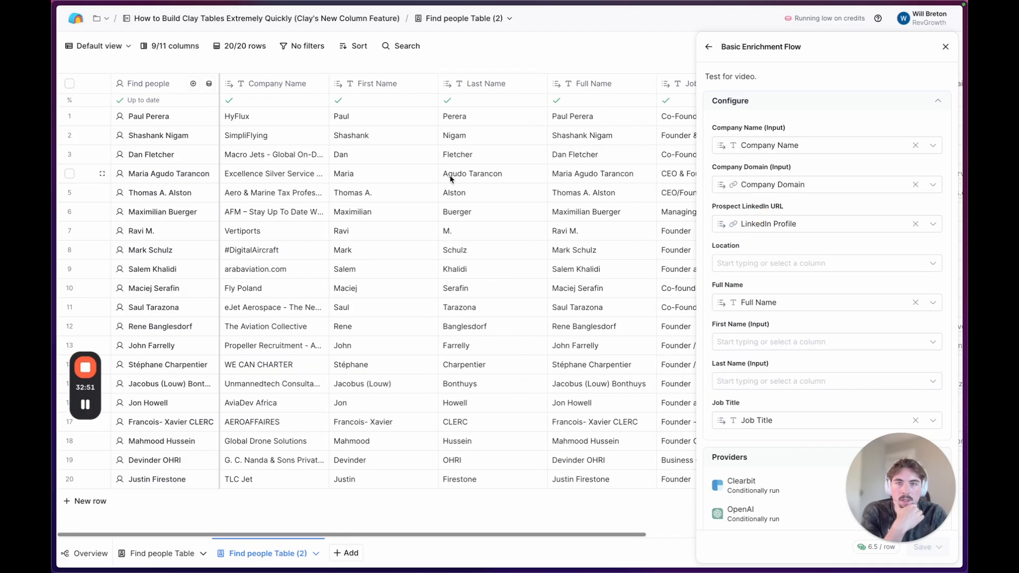
{"action": "scroll", "coordinate": [449, 179], "scroll_direction": "right", "scroll_amount": 10}
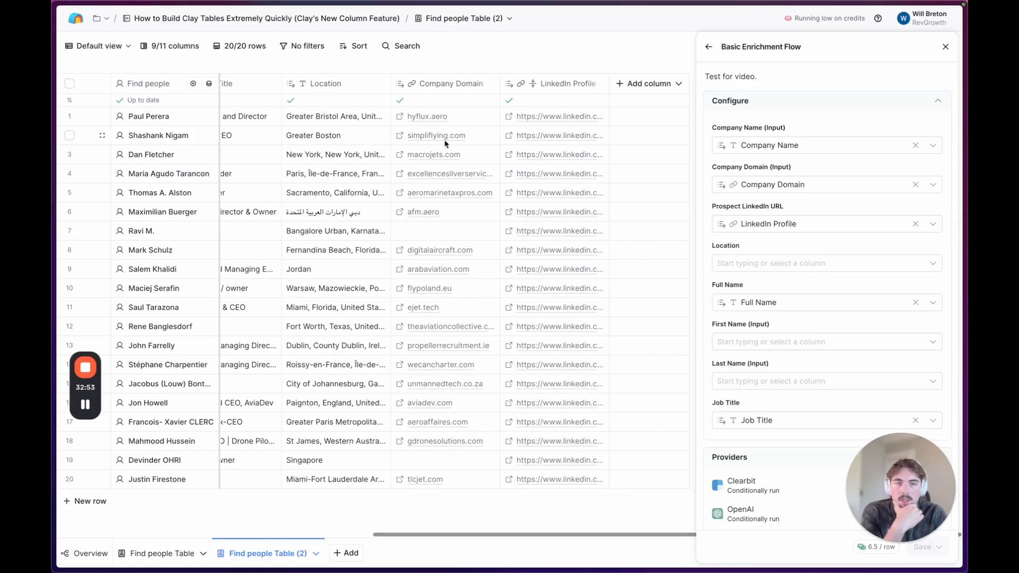
Step: Map the template's Location, First Name and Last Name inputs to their matching table columns
{"action": "left_click", "coordinate": [760, 263]}
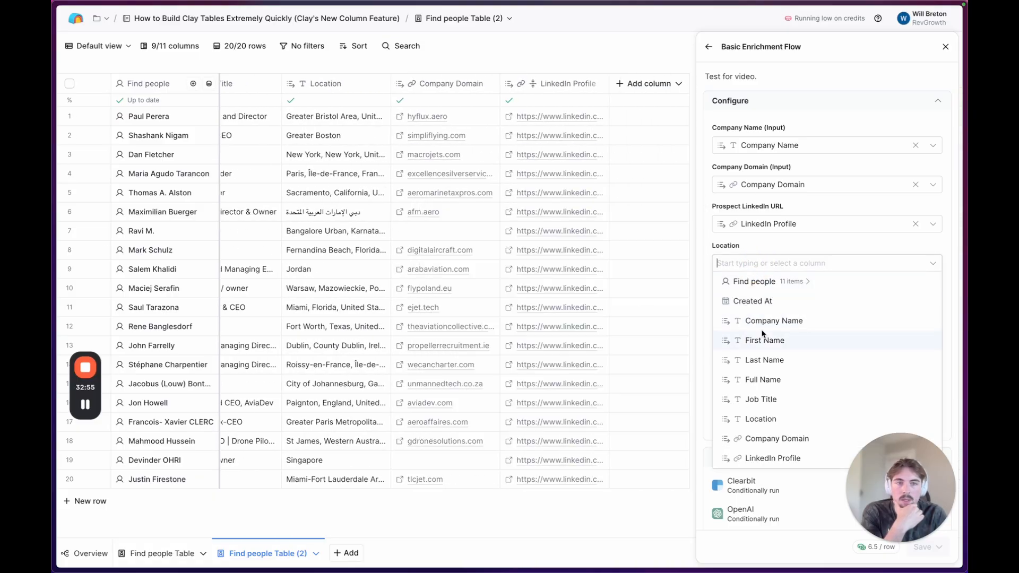
{"action": "left_click", "coordinate": [756, 420]}
{"action": "scroll", "coordinate": [759, 257], "scroll_direction": "down", "scroll_amount": 1}
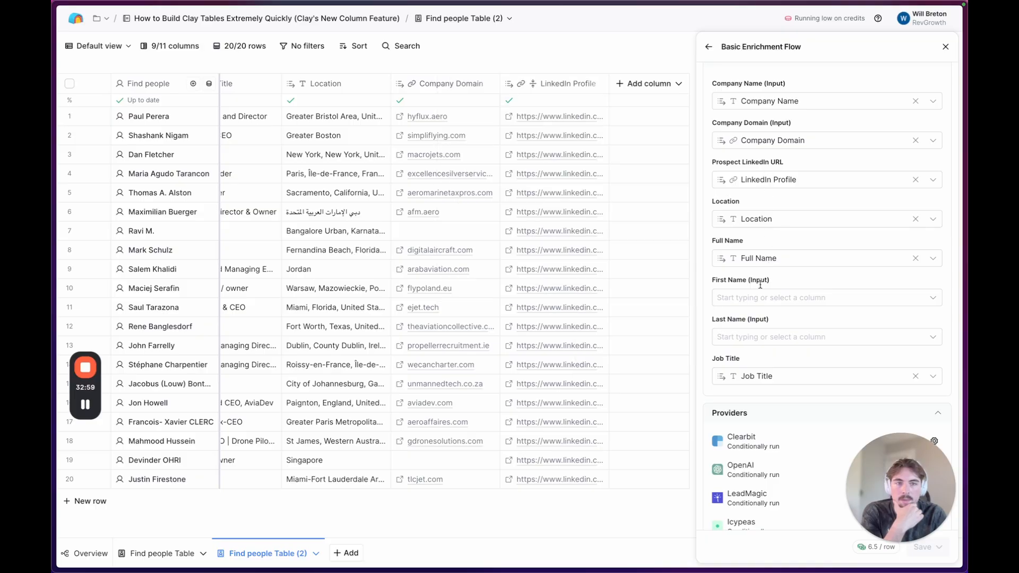
{"action": "left_click", "coordinate": [752, 298]}
{"action": "left_click", "coordinate": [763, 373]}
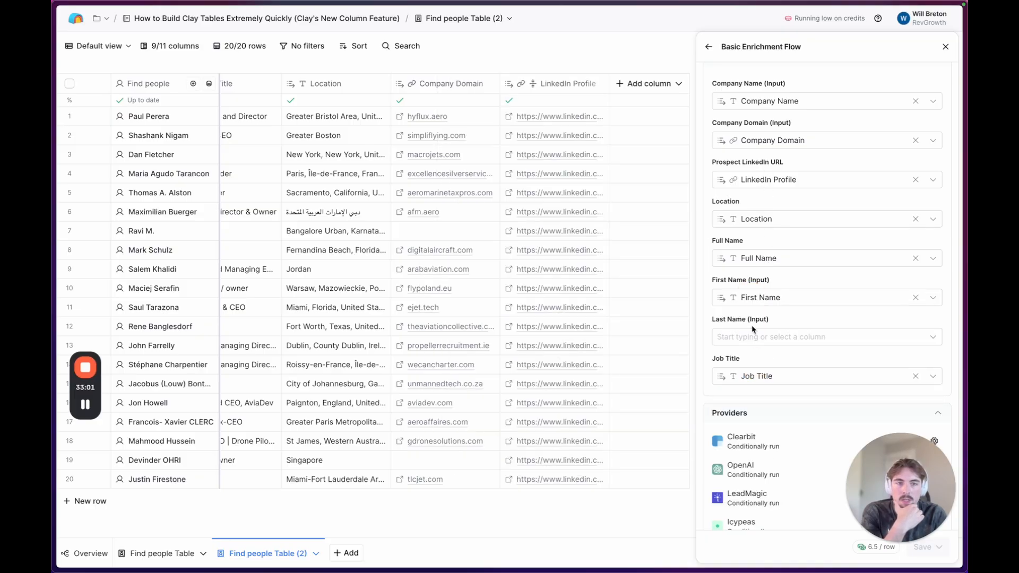
{"action": "left_click", "coordinate": [759, 336]}
{"action": "left_click", "coordinate": [764, 433]}
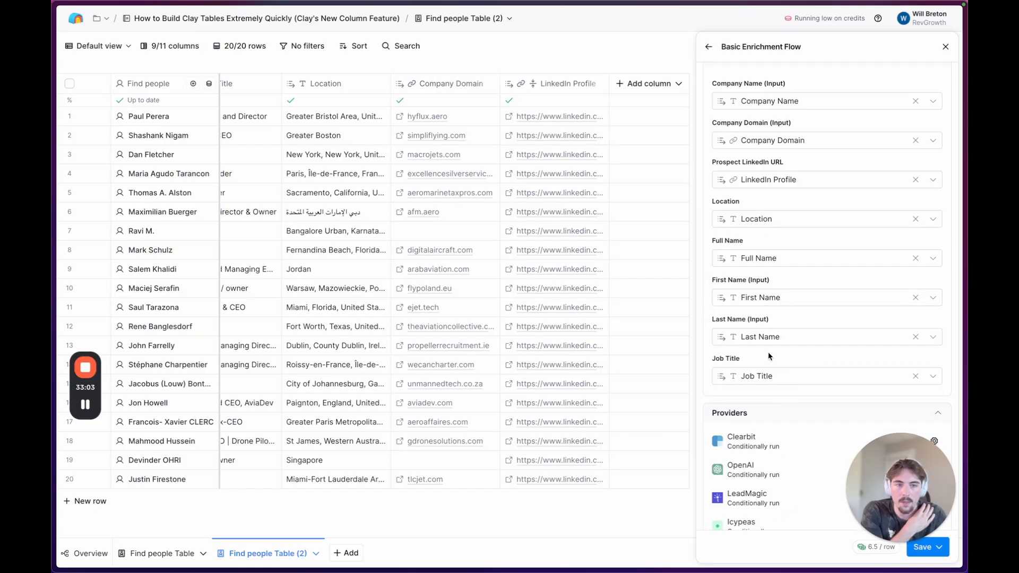
Step: Check the template's provider settings, then save the enrichment flow and run it on 10 rows
{"action": "scroll", "coordinate": [769, 355], "scroll_direction": "down", "scroll_amount": 1}
{"action": "left_click_drag", "start_coordinate": [863, 484], "coordinate": [860, 220]}
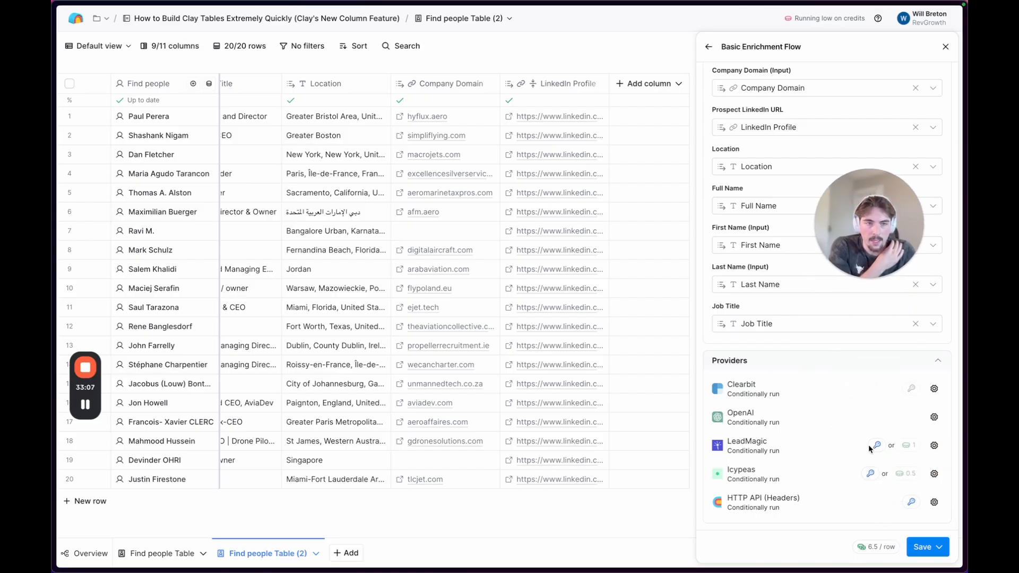
{"action": "left_click", "coordinate": [933, 446]}
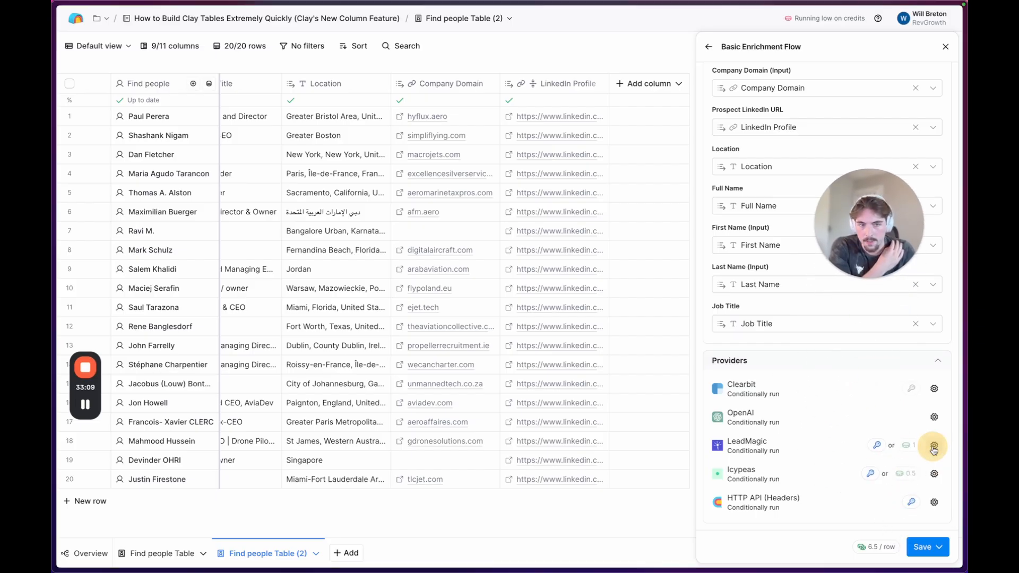
{"action": "left_click", "coordinate": [632, 136]}
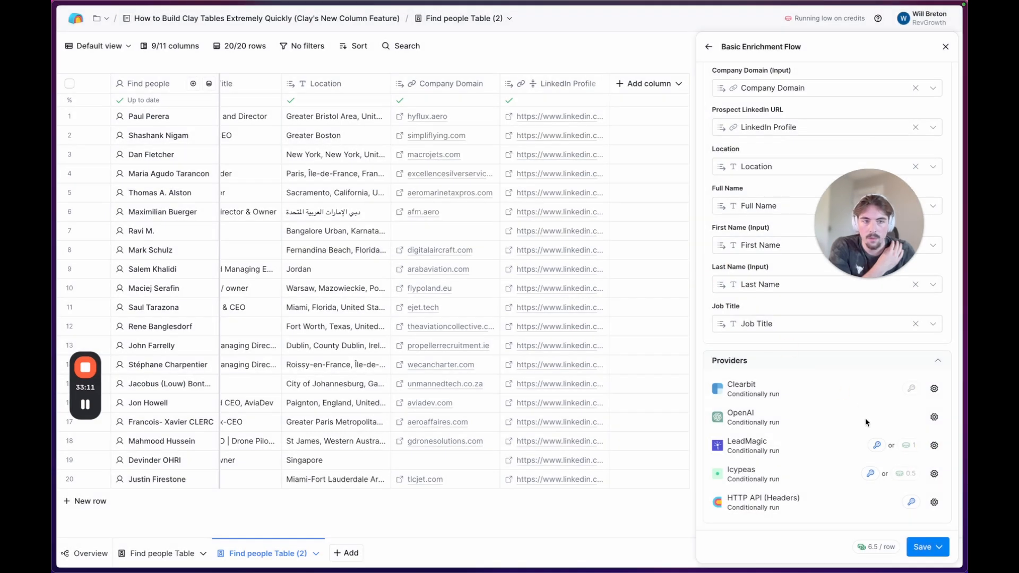
{"action": "left_click", "coordinate": [929, 547]}
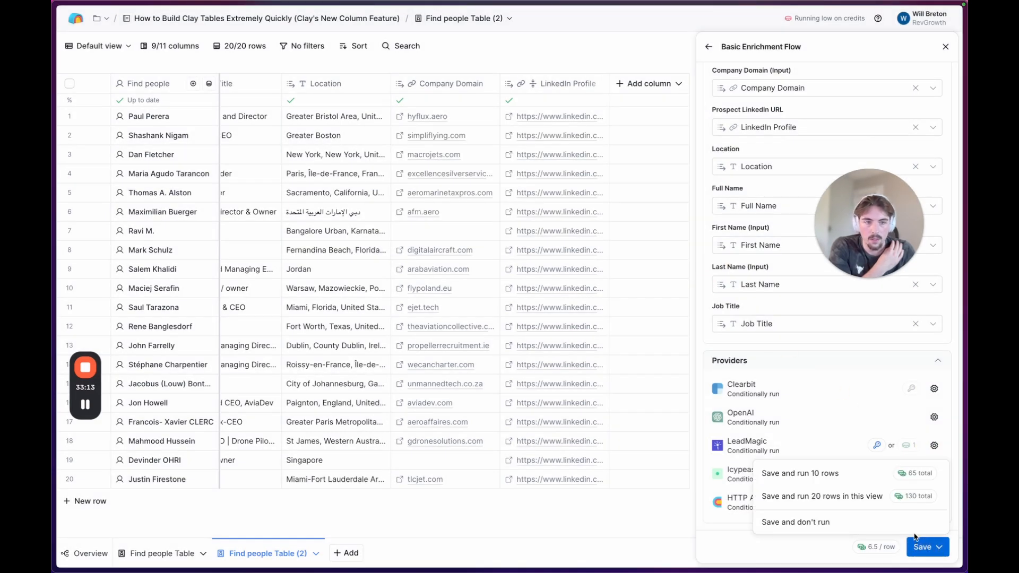
{"action": "left_click", "coordinate": [805, 474]}
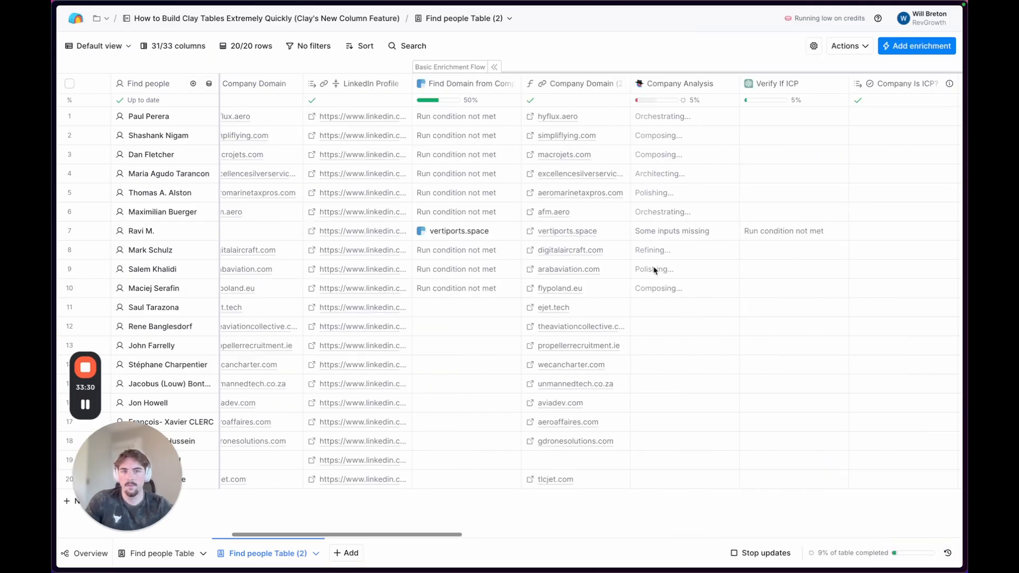
Step: Examine the Company Analysis, Verify If ICP and Company Is ICP? results for the first 10 rows
{"action": "scroll", "coordinate": [584, 265], "scroll_direction": "right", "scroll_amount": 4}
{"action": "scroll", "coordinate": [520, 259], "scroll_direction": "left", "scroll_amount": 1}
{"action": "scroll", "coordinate": [523, 256], "scroll_direction": "left", "scroll_amount": 1}
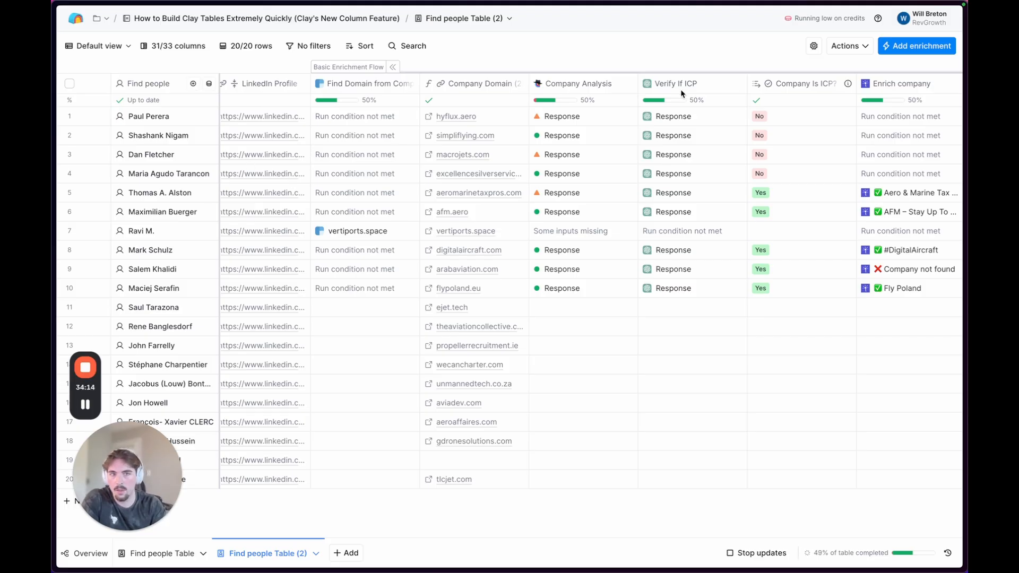
{"action": "scroll", "coordinate": [630, 143], "scroll_direction": "right", "scroll_amount": 3}
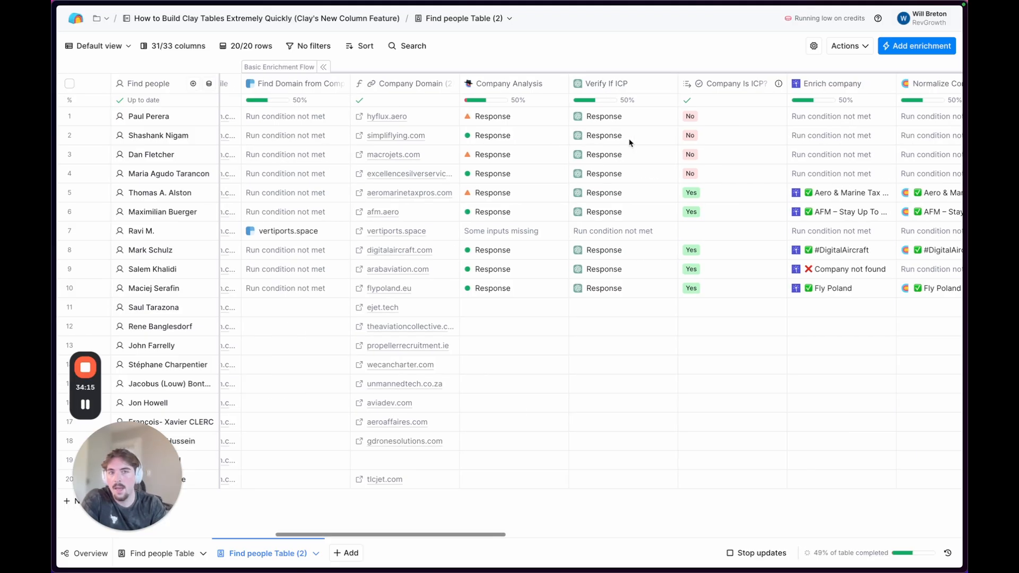
{"action": "left_click", "coordinate": [601, 123]}
{"action": "left_click_drag", "start_coordinate": [601, 123], "coordinate": [596, 284]}
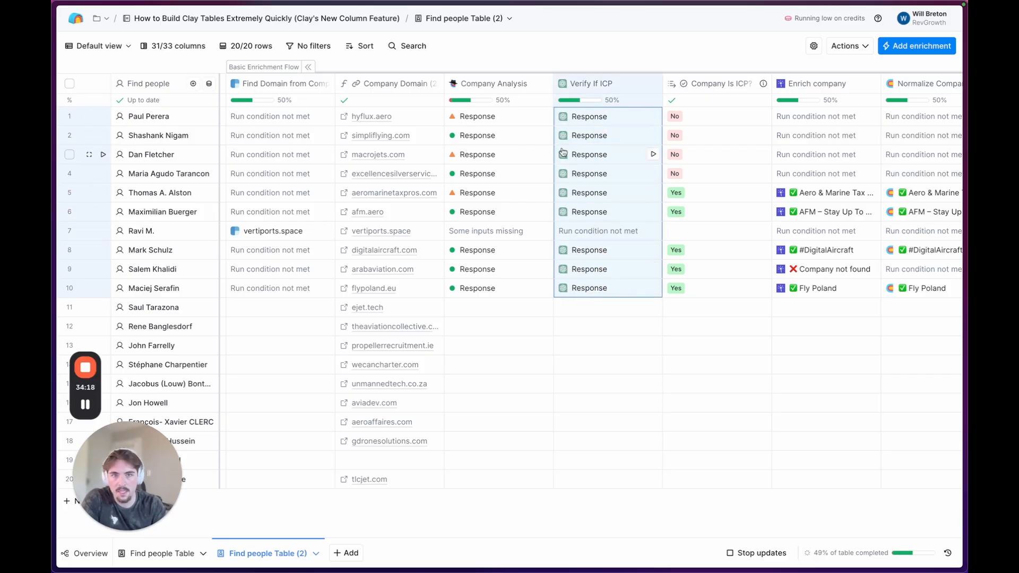
{"action": "left_click", "coordinate": [507, 380]}
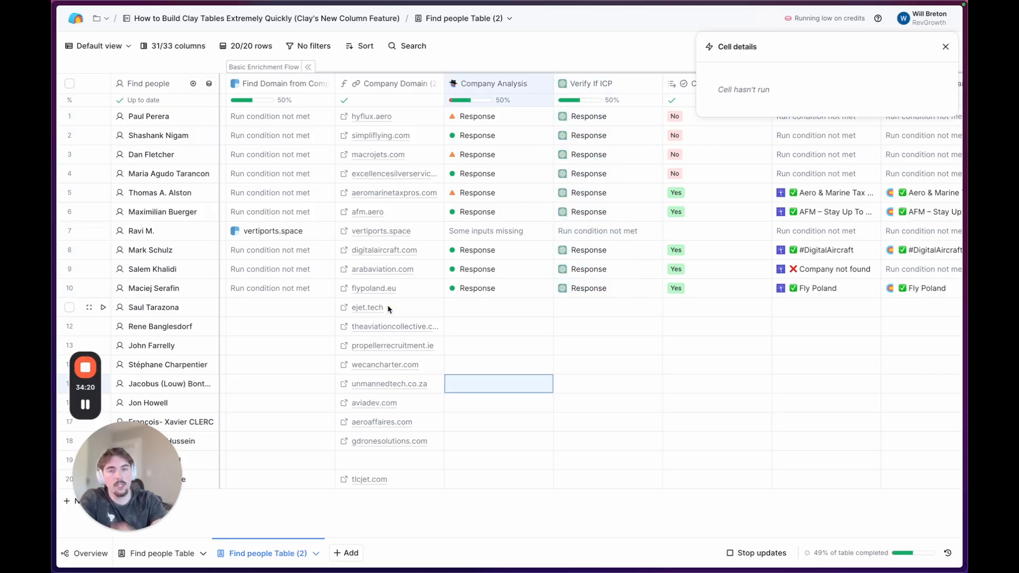
{"action": "left_click", "coordinate": [945, 47]}
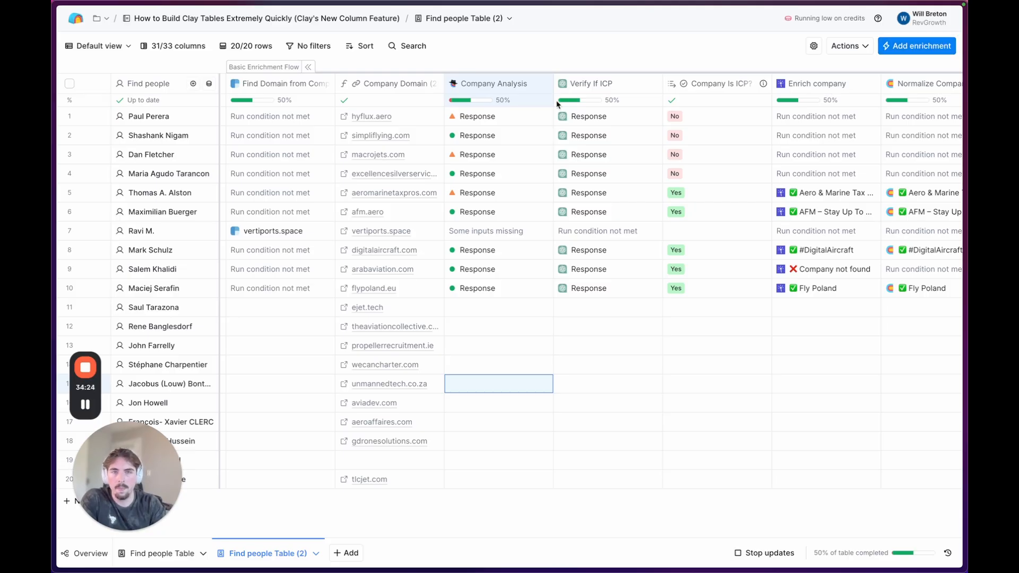
Step: Review the company details, work email, validation and name cleaning results through to the EmailBison column's run statuses
{"action": "scroll", "coordinate": [499, 157], "scroll_direction": "right", "scroll_amount": 15}
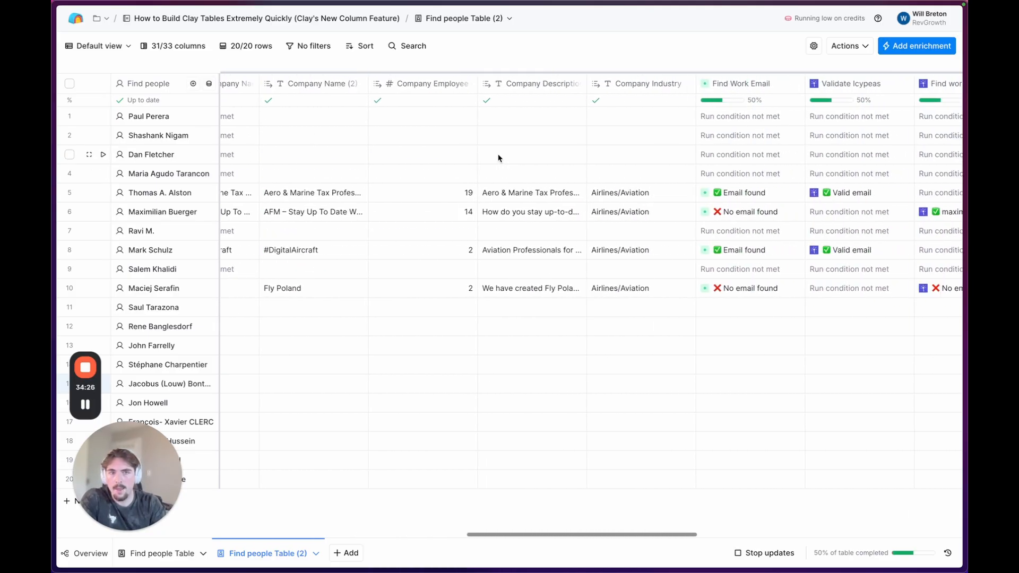
{"action": "scroll", "coordinate": [499, 157], "scroll_direction": "right", "scroll_amount": 2}
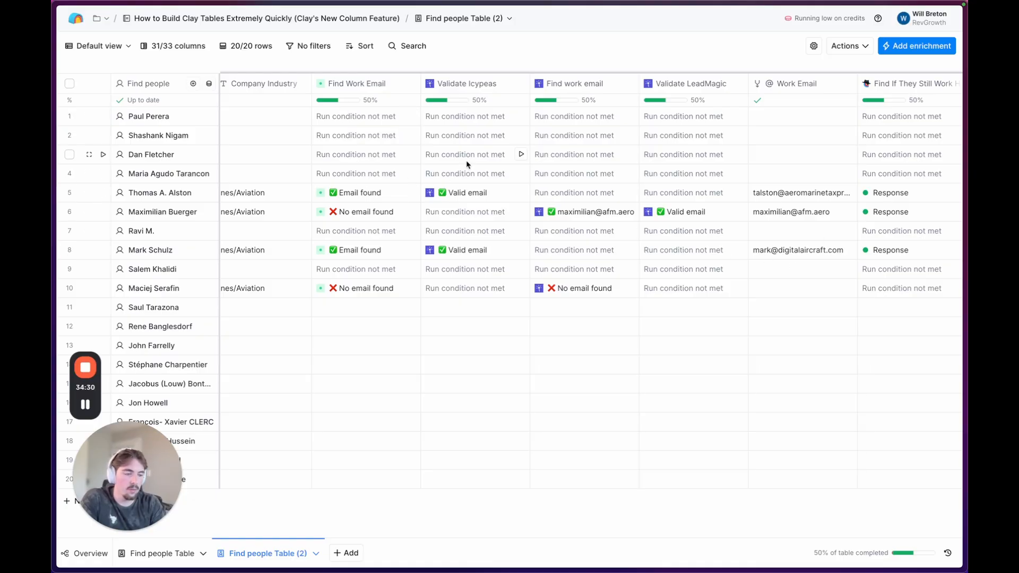
{"action": "scroll", "coordinate": [466, 165], "scroll_direction": "right", "scroll_amount": 15}
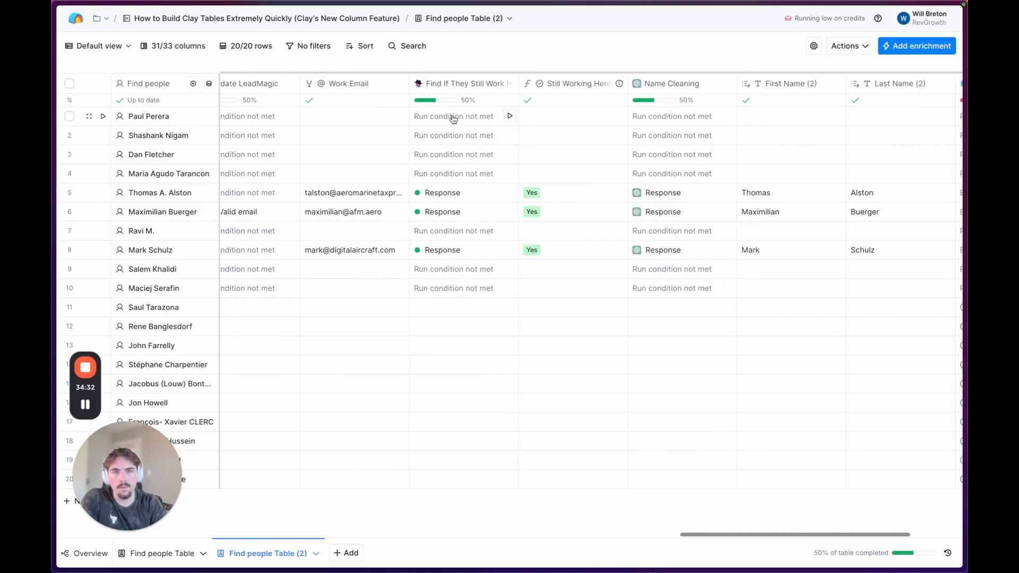
{"action": "scroll", "coordinate": [584, 129], "scroll_direction": "right", "scroll_amount": 7}
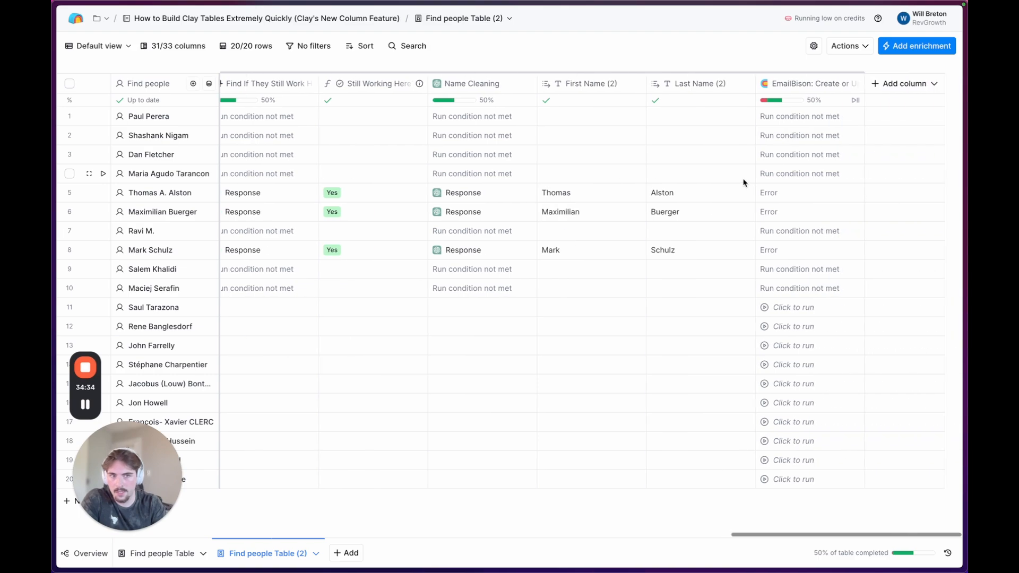
{"action": "left_click_drag", "start_coordinate": [810, 121], "coordinate": [796, 422]}
{"action": "left_click", "coordinate": [712, 175]}
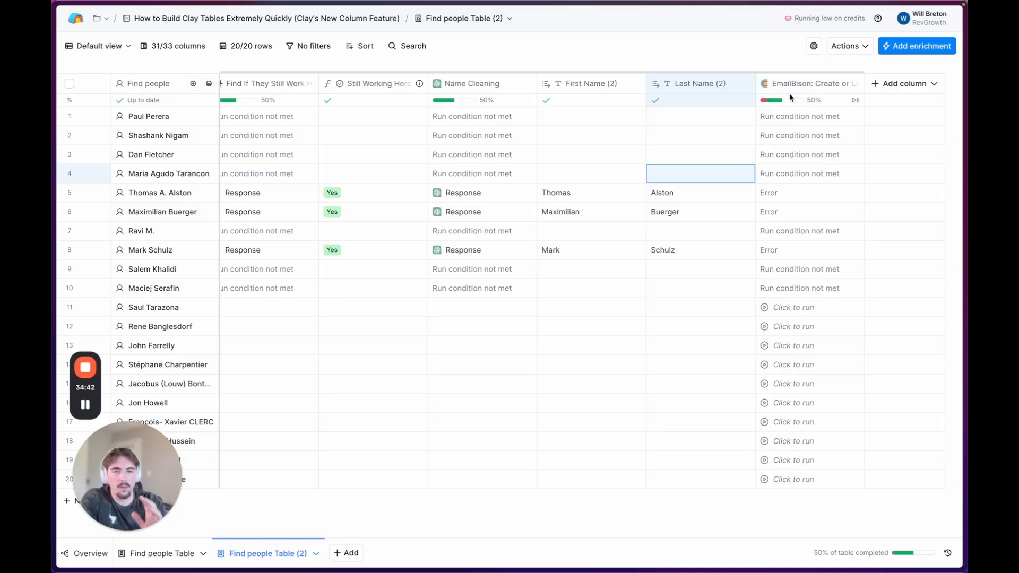
{"action": "left_click_drag", "start_coordinate": [810, 121], "coordinate": [797, 405]}
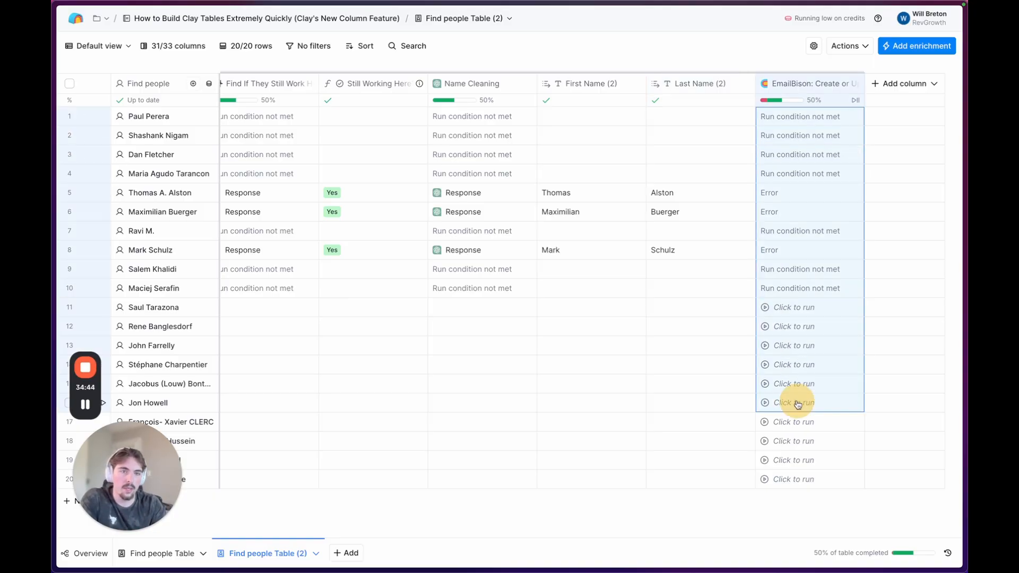
{"action": "left_click", "coordinate": [705, 306]}
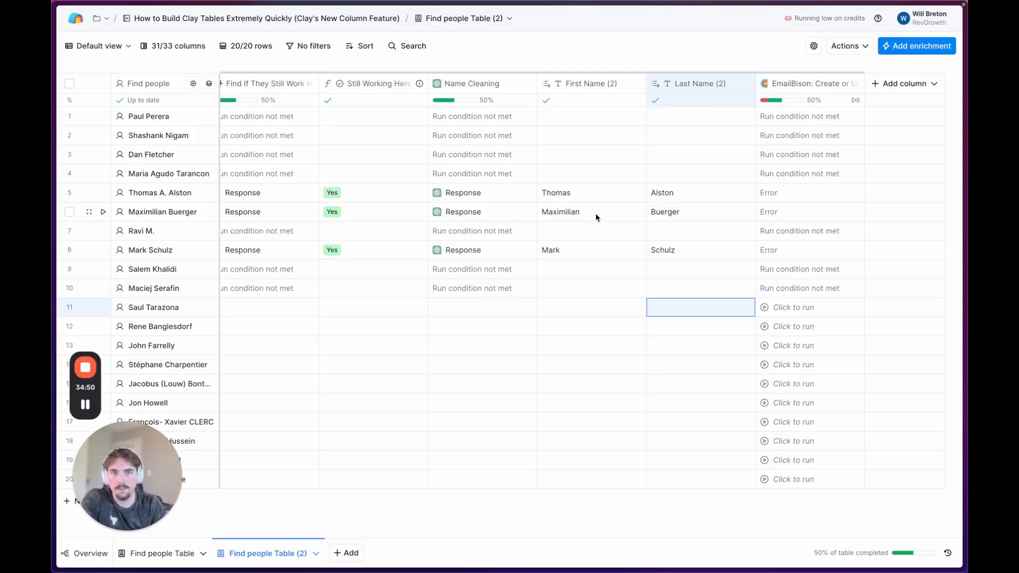
Step: Collapse the Basic Enrichment Flow column group and expand it again
{"action": "scroll", "coordinate": [592, 215], "scroll_direction": "left", "scroll_amount": 10}
{"action": "scroll", "coordinate": [578, 212], "scroll_direction": "left", "scroll_amount": 15}
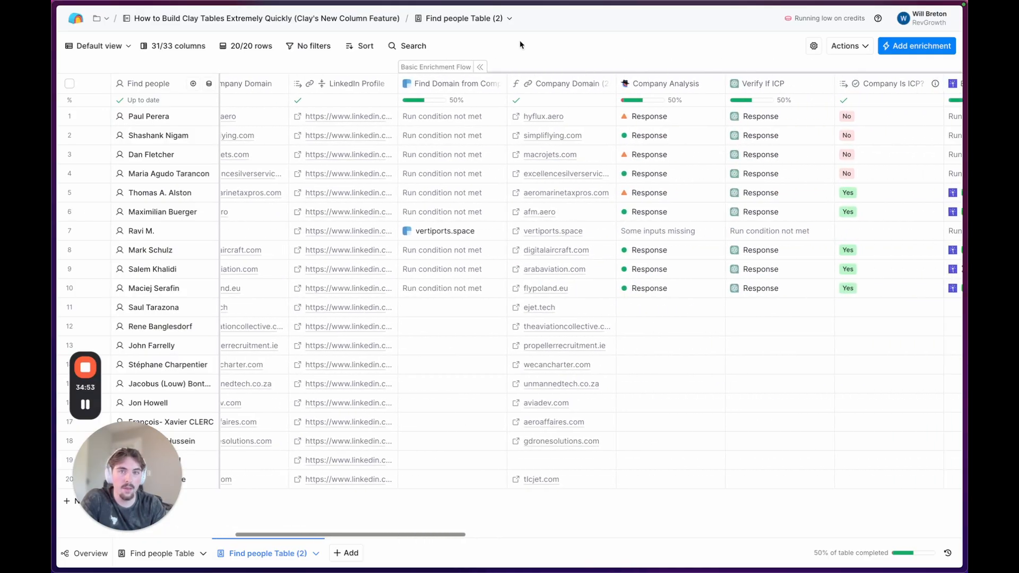
{"action": "left_click", "coordinate": [480, 66]}
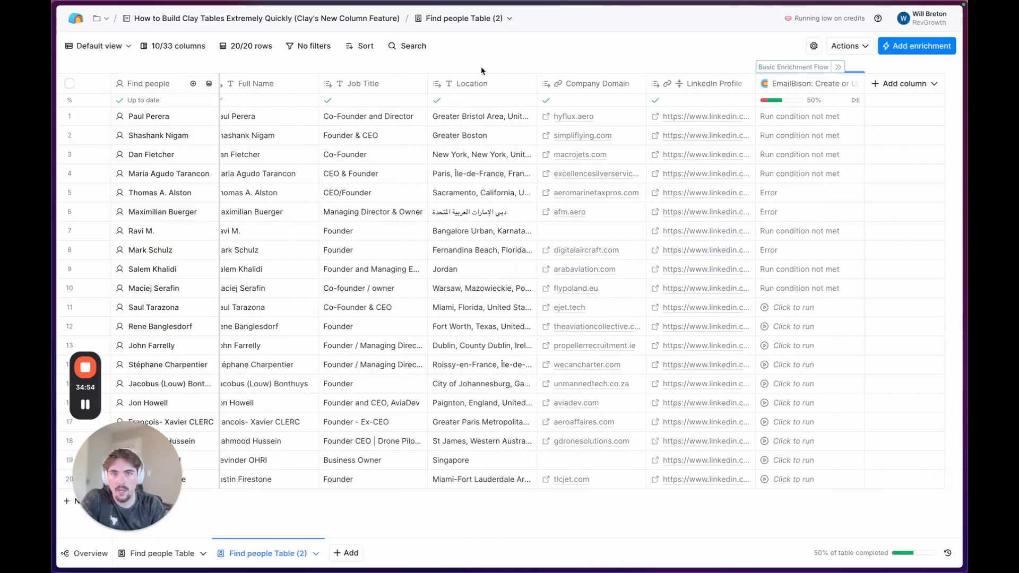
{"action": "left_click", "coordinate": [830, 68]}
Step: Look through the expanded enrichment columns up to EmailBison and return to the table's original people columns
{"action": "scroll", "coordinate": [562, 135], "scroll_direction": "right", "scroll_amount": 10}
{"action": "scroll", "coordinate": [560, 135], "scroll_direction": "right", "scroll_amount": 10}
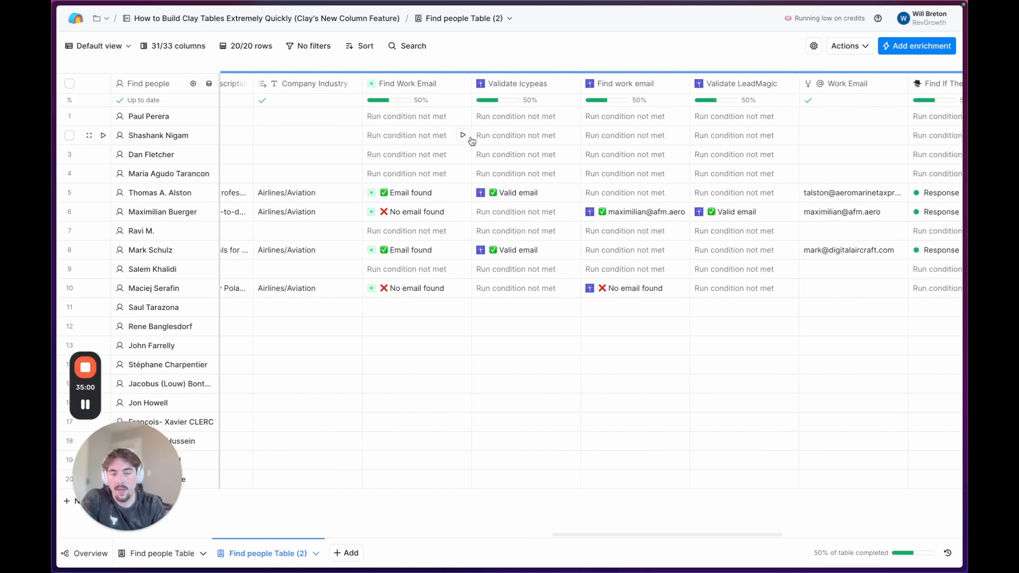
{"action": "scroll", "coordinate": [467, 139], "scroll_direction": "right", "scroll_amount": 10}
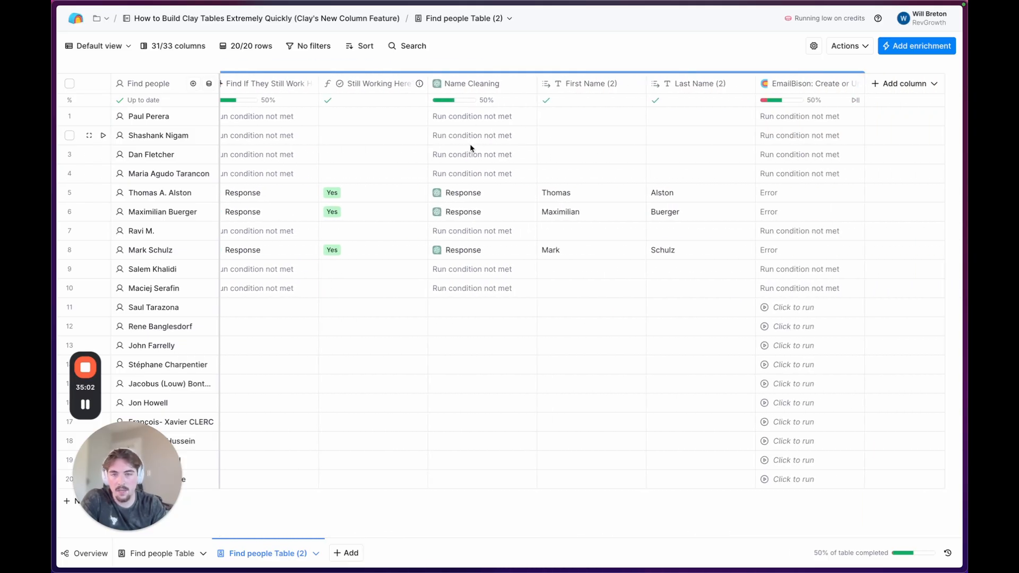
{"action": "scroll", "coordinate": [473, 151], "scroll_direction": "left", "scroll_amount": 20}
{"action": "scroll", "coordinate": [471, 152], "scroll_direction": "left", "scroll_amount": 2}
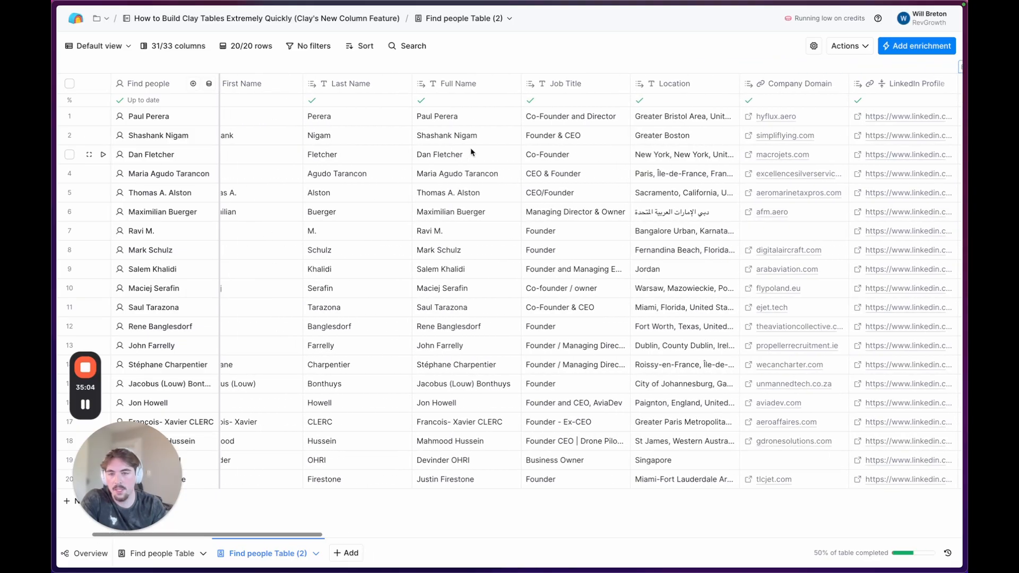